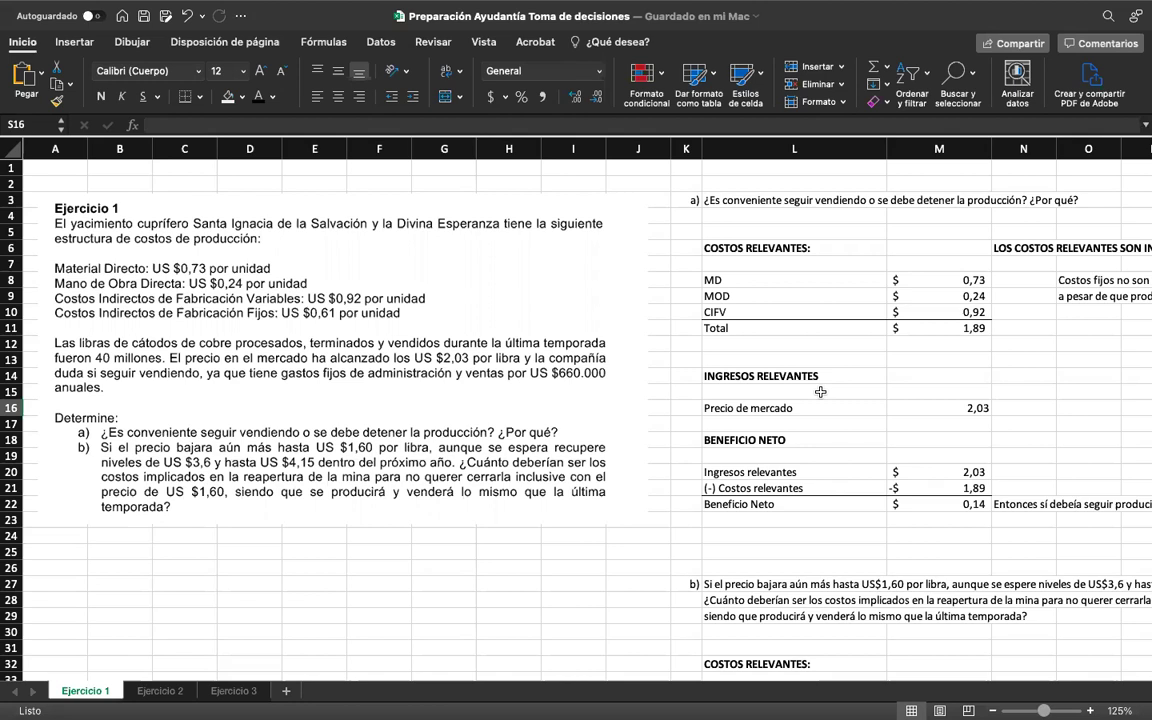
Review the unit costs for MD, MOD and CIFV in part a's relevant costs table.
scroll(820, 392, "right", 3)
scroll(820, 396, "right", 3)
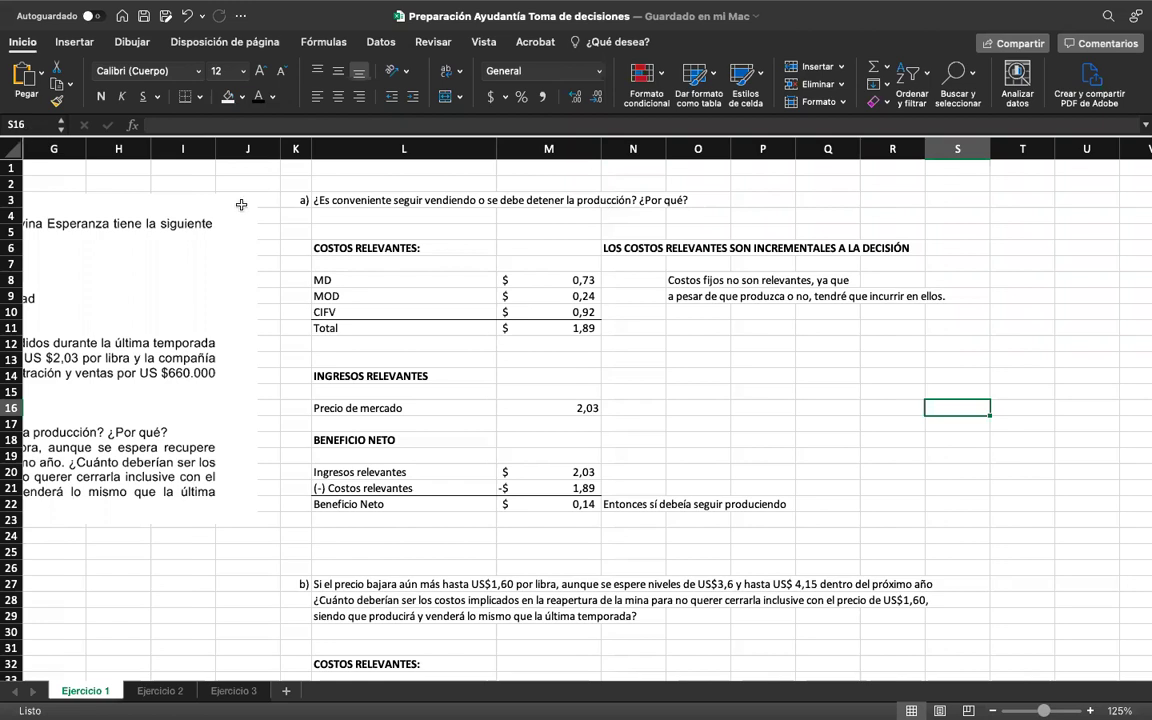
left_click(384, 280)
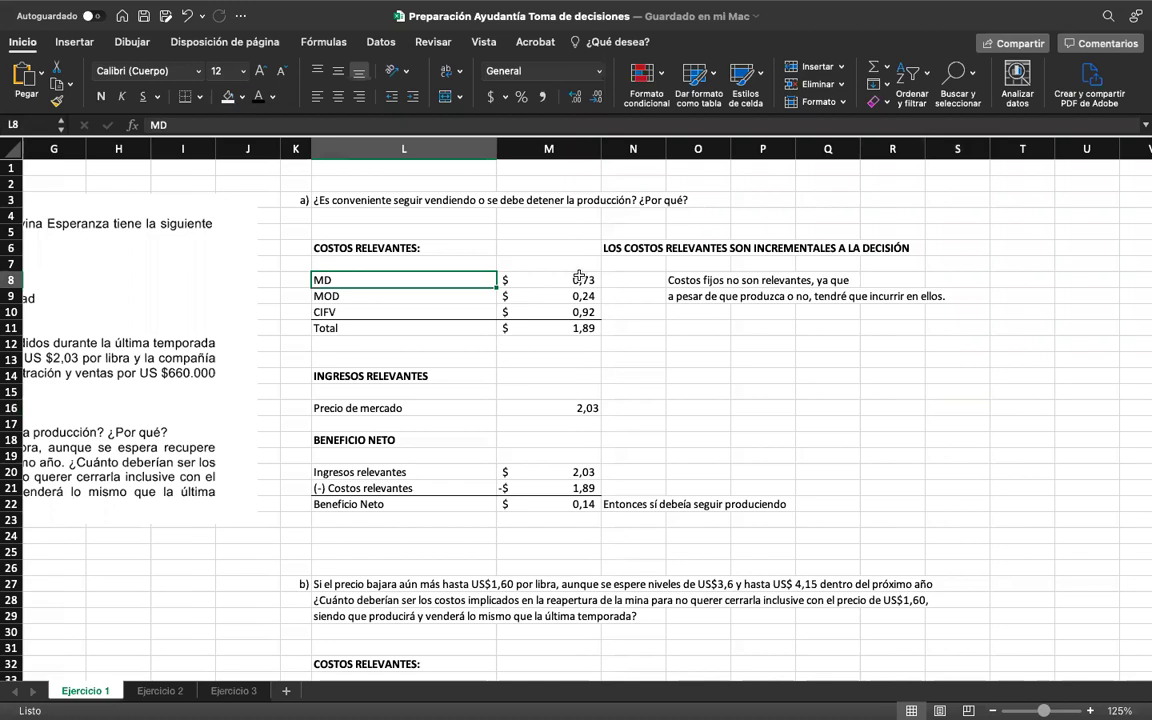
left_click(580, 298)
left_click(572, 312)
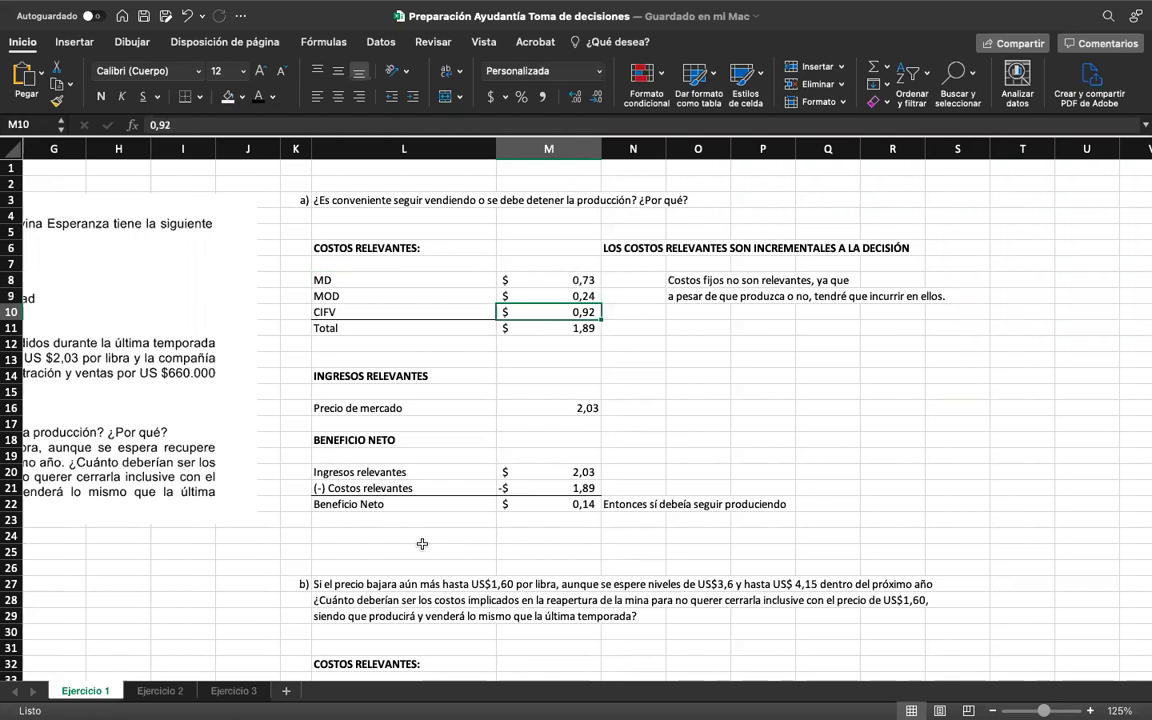
Compare the exercise statement's cost data with part a's relevant costs and check the total's formula in M11.
scroll(318, 322, "left", 5)
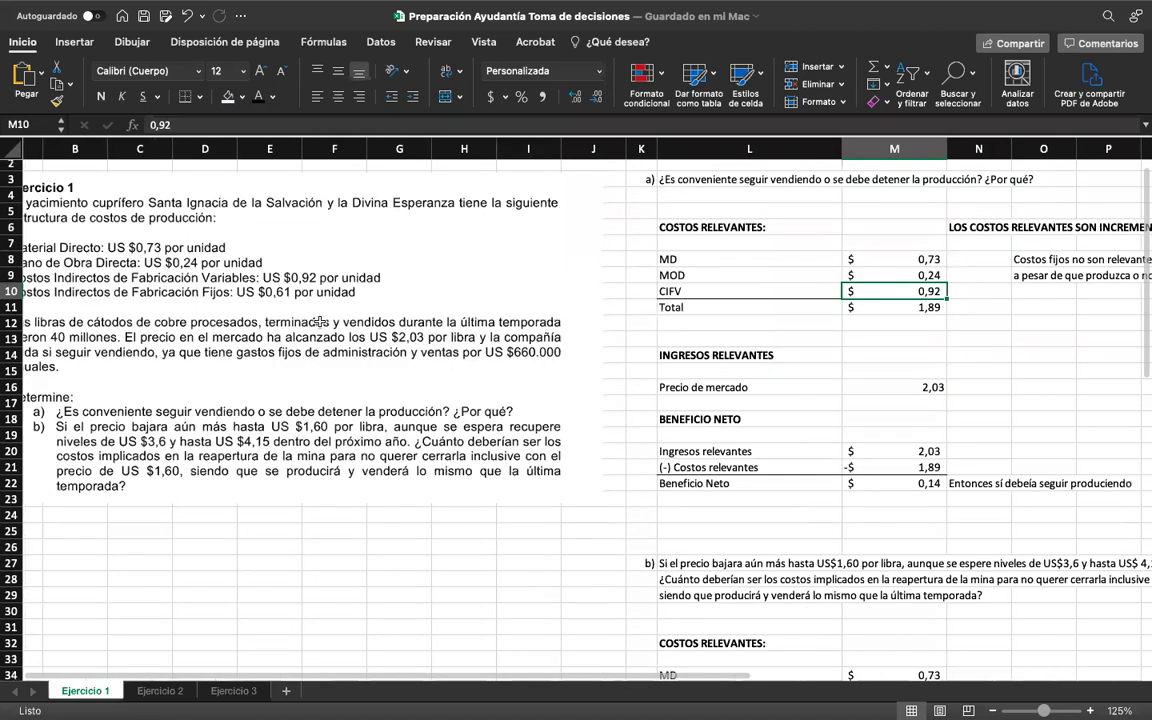
scroll(318, 322, "left", 2)
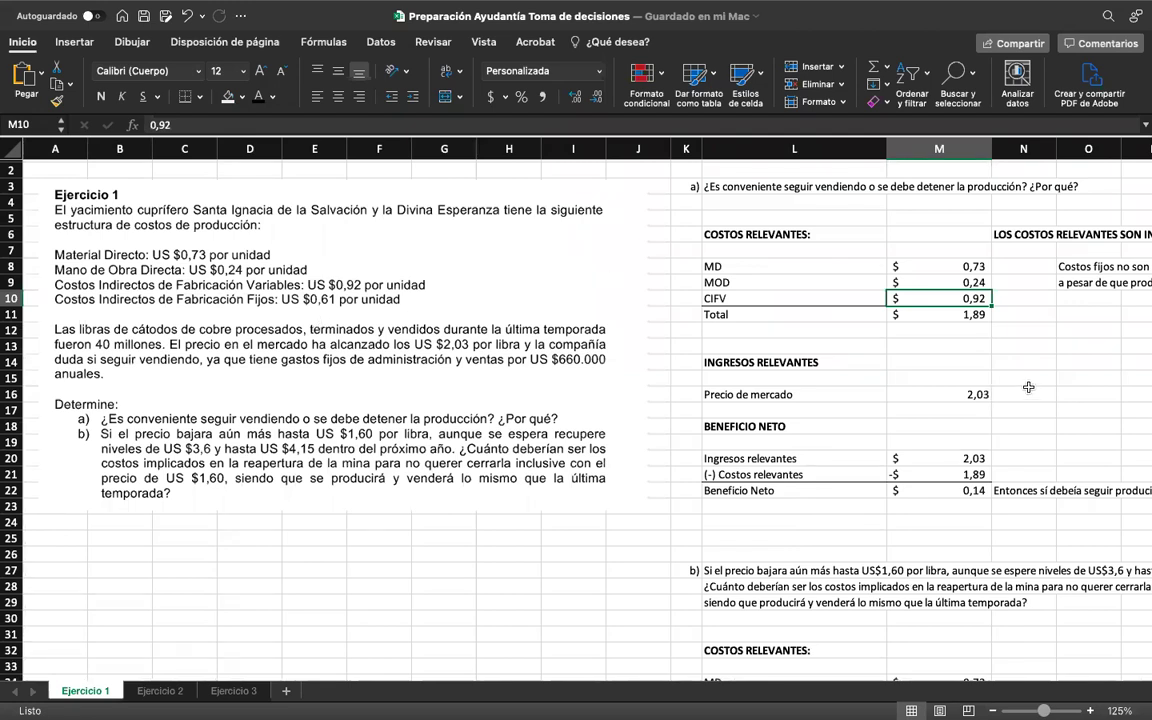
scroll(1028, 387, "right", 1)
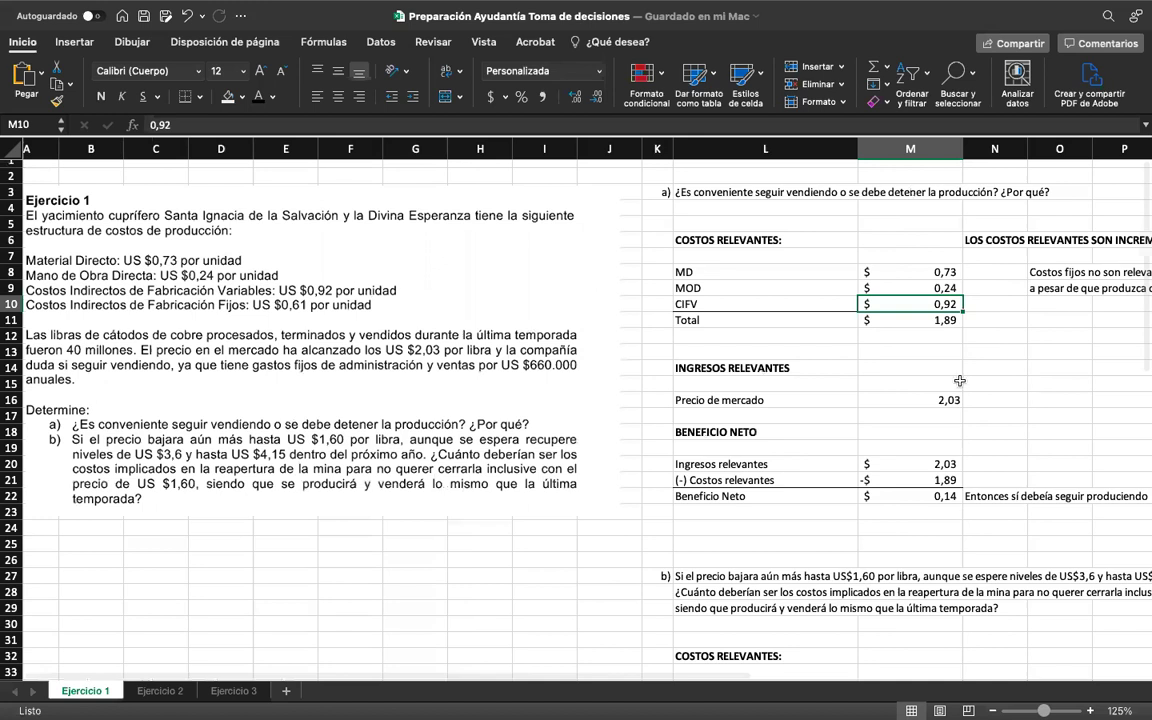
scroll(796, 304, "right", 5)
scroll(796, 304, "down", 1)
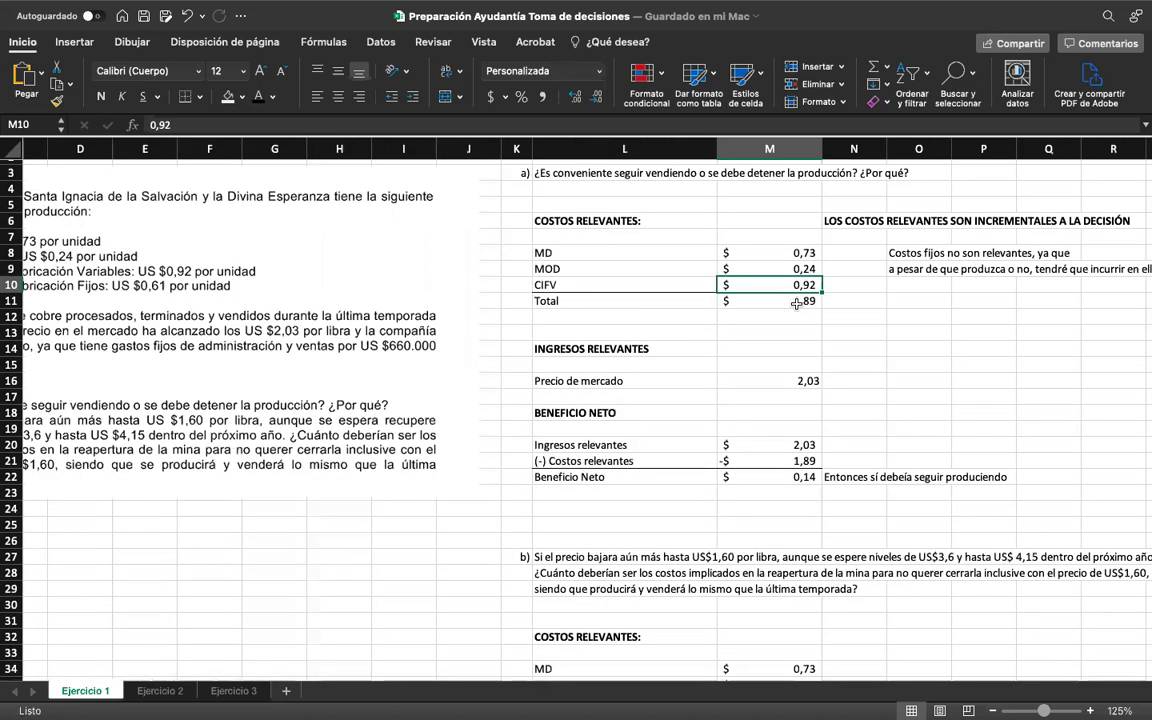
key("Down")
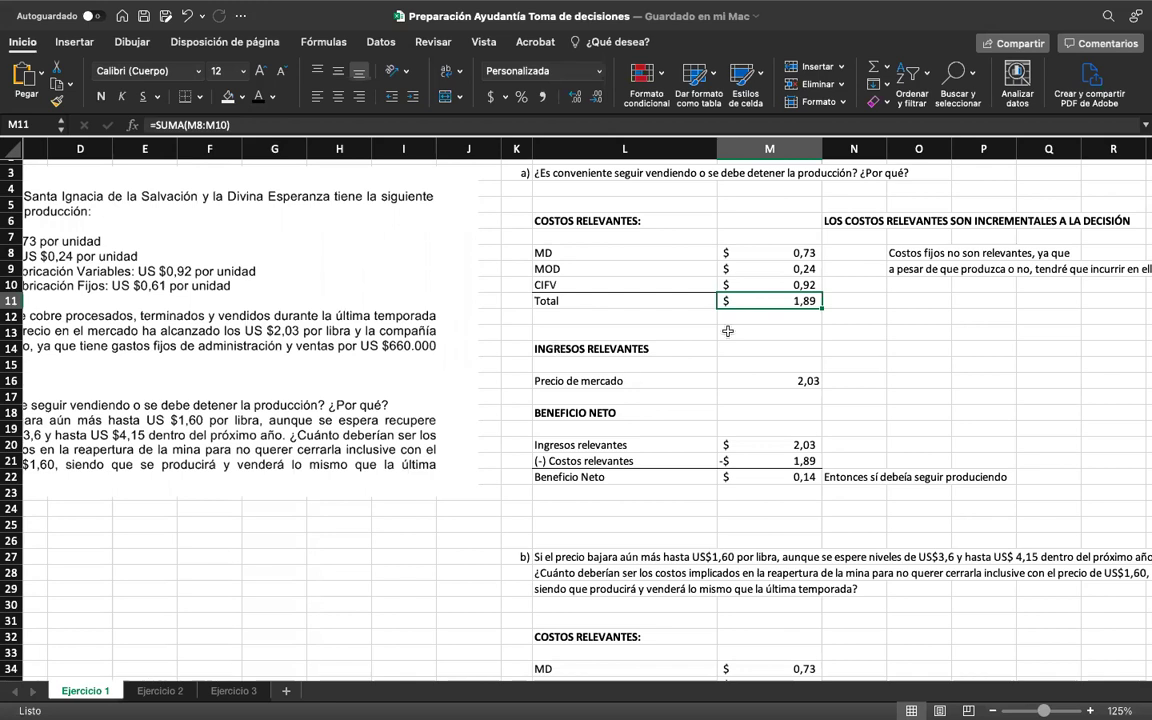
Reread the Ejercicio 1 statement and check part a's net benefit formula in M22.
scroll(502, 471, "up", 1)
scroll(502, 471, "left", 1)
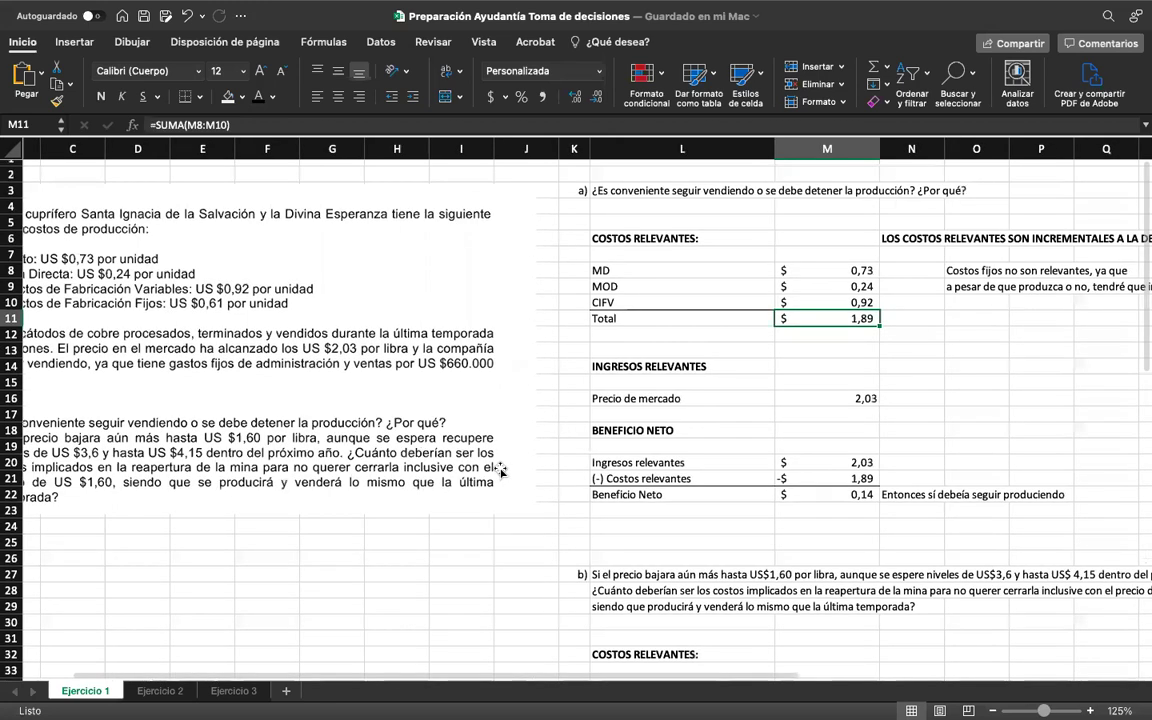
scroll(502, 471, "left", 2)
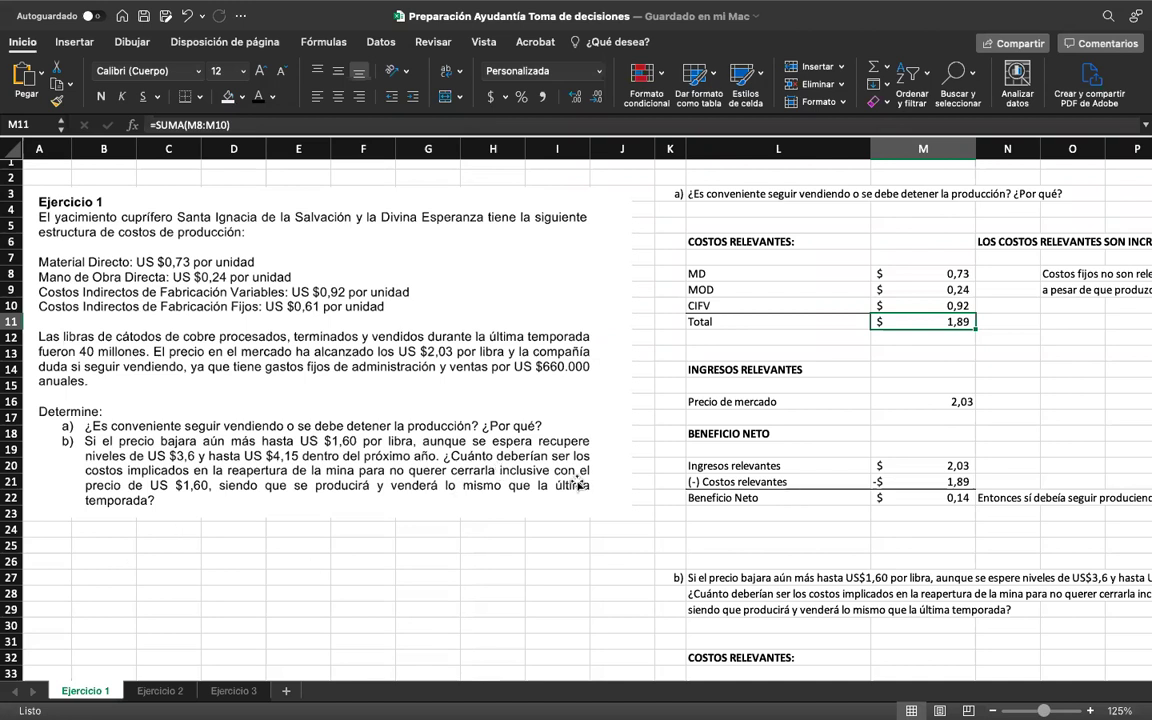
scroll(658, 480, "right", 2)
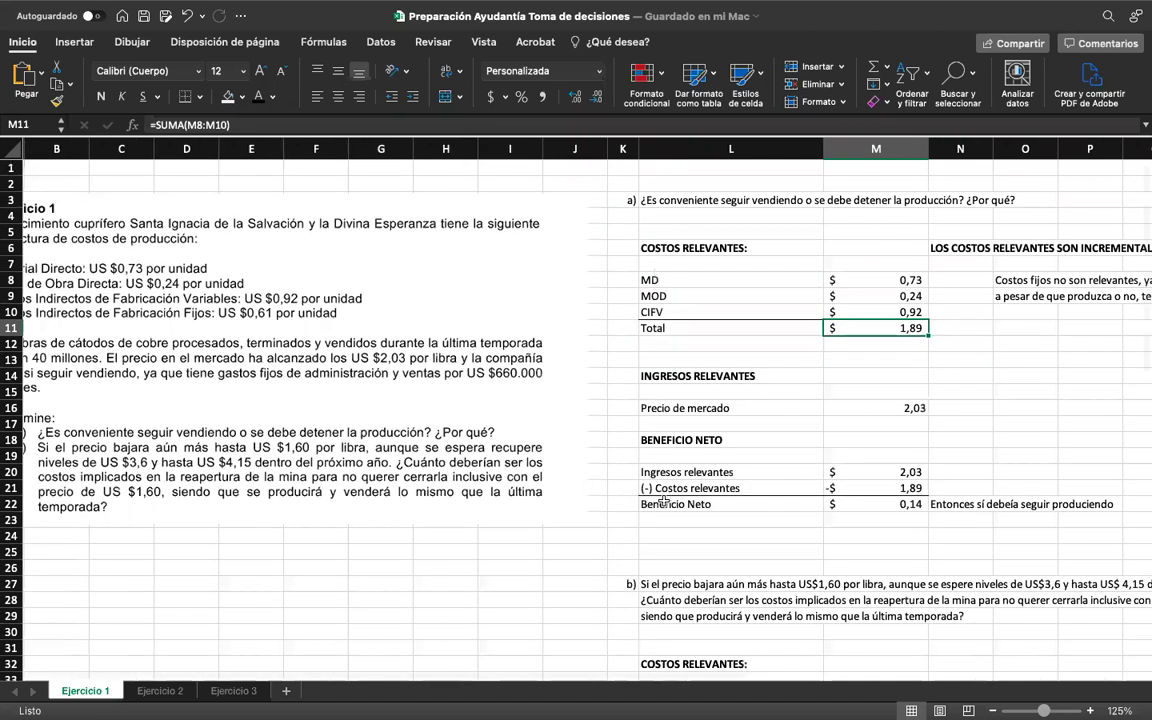
scroll(660, 499, "right", 5)
left_click(660, 499)
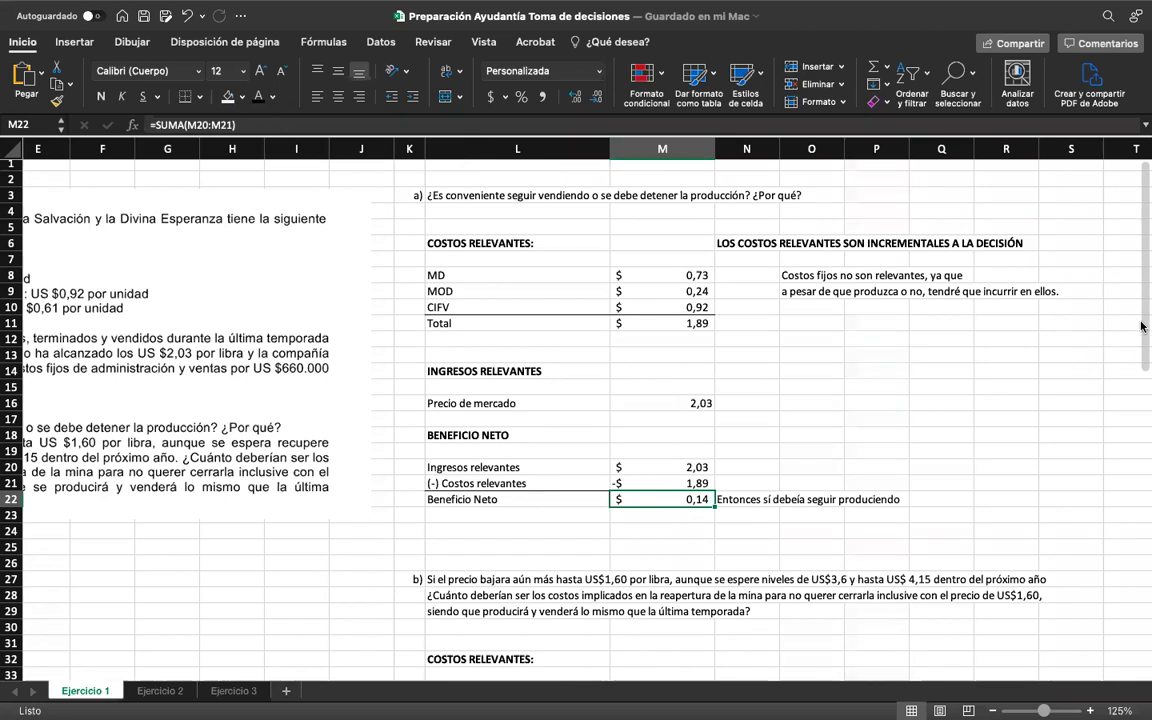
Read question b and review its relevant costs and income tables against part a's results.
scroll(699, 541, "down", 5)
scroll(699, 541, "down", 1)
scroll(699, 541, "right", 1)
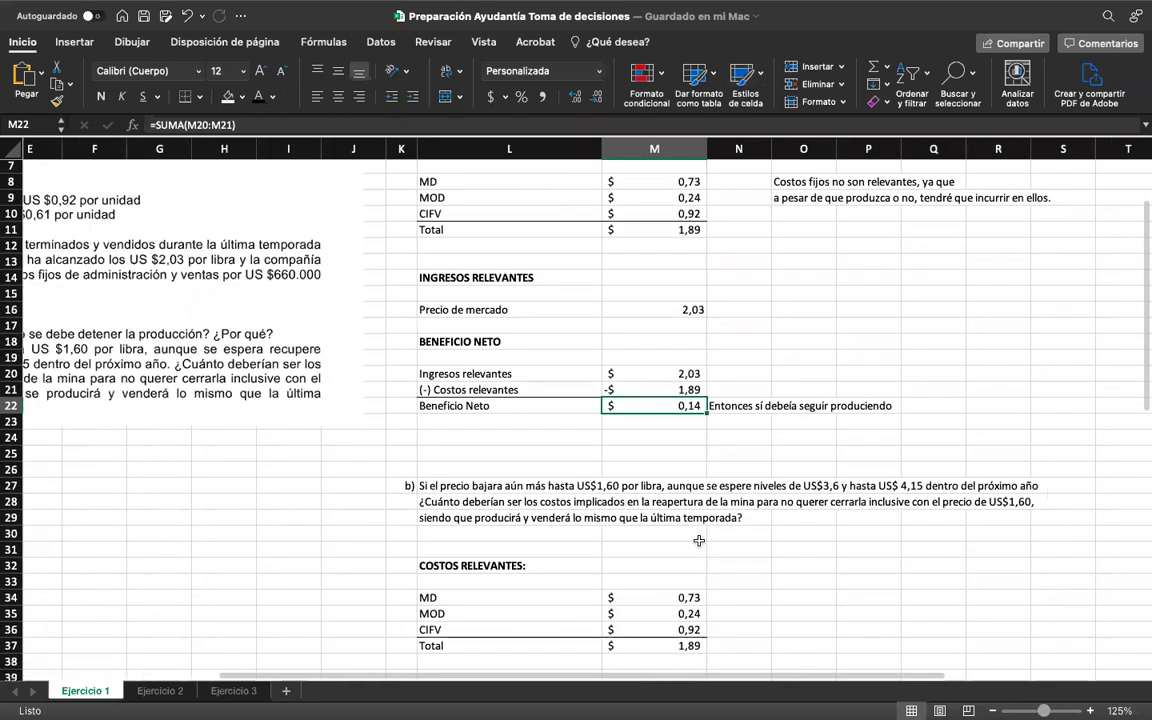
scroll(699, 541, "down", 6)
scroll(699, 541, "right", 2)
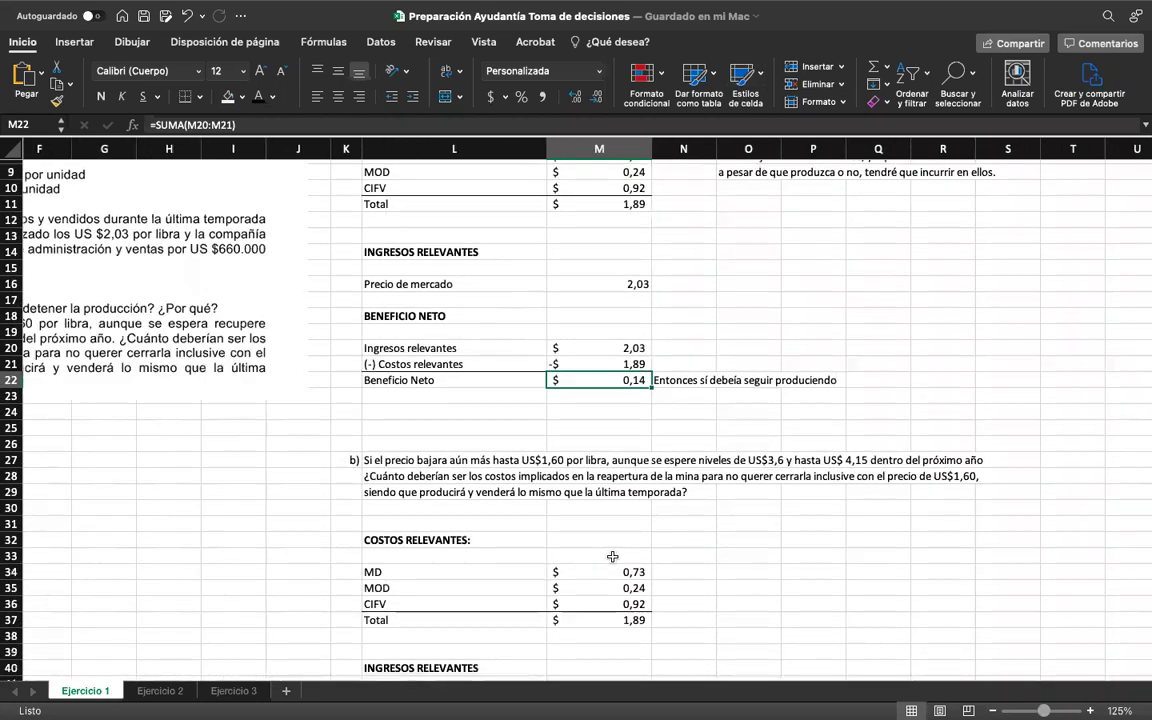
scroll(599, 582, "up", 10)
scroll(599, 582, "right", 2)
scroll(599, 582, "down", 2)
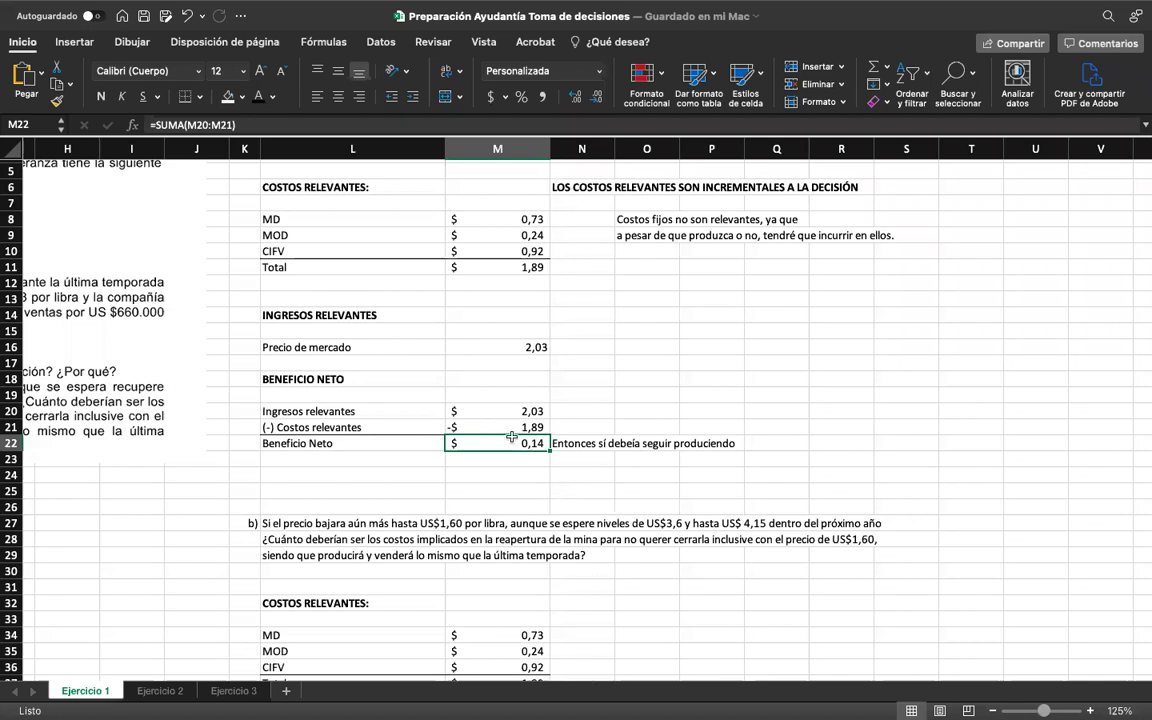
scroll(600, 582, "down", 3)
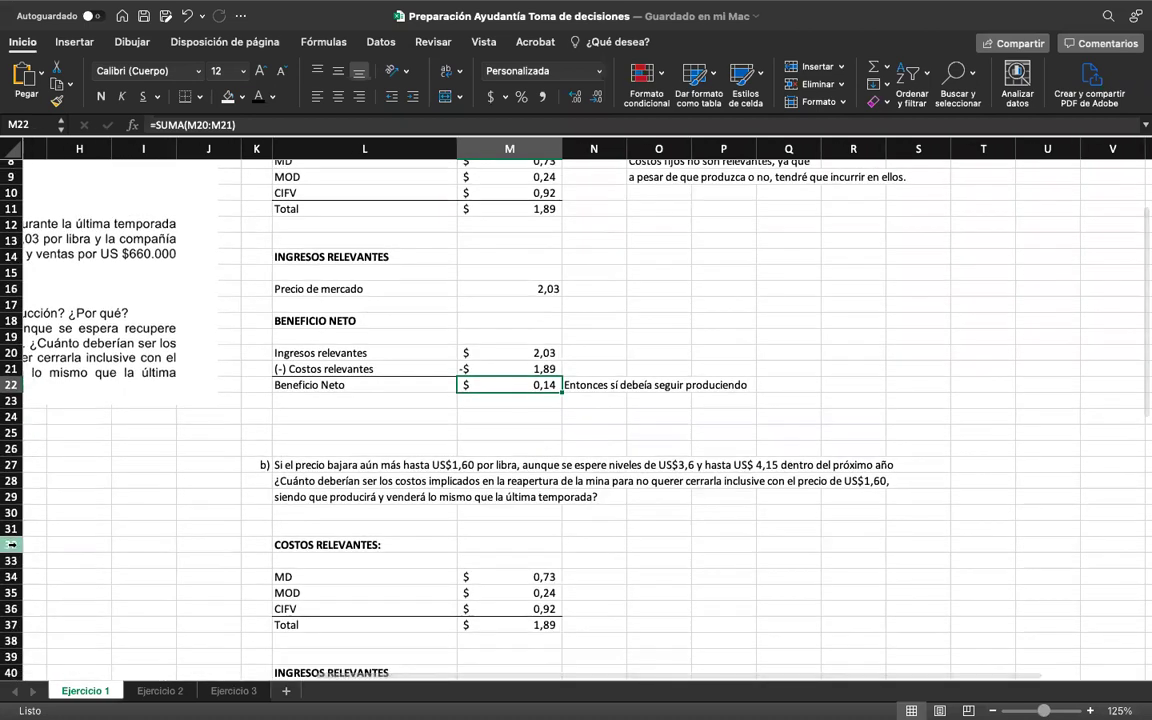
scroll(399, 573, "down", 3)
scroll(399, 573, "right", 1)
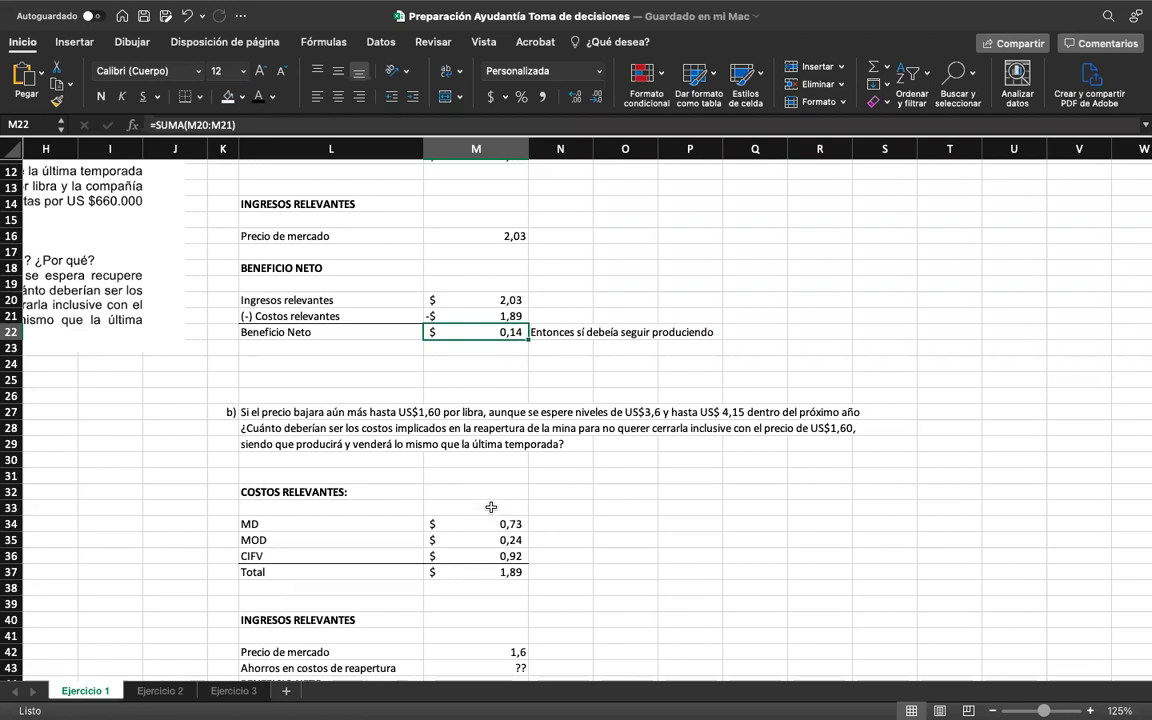
scroll(553, 600, "down", 5)
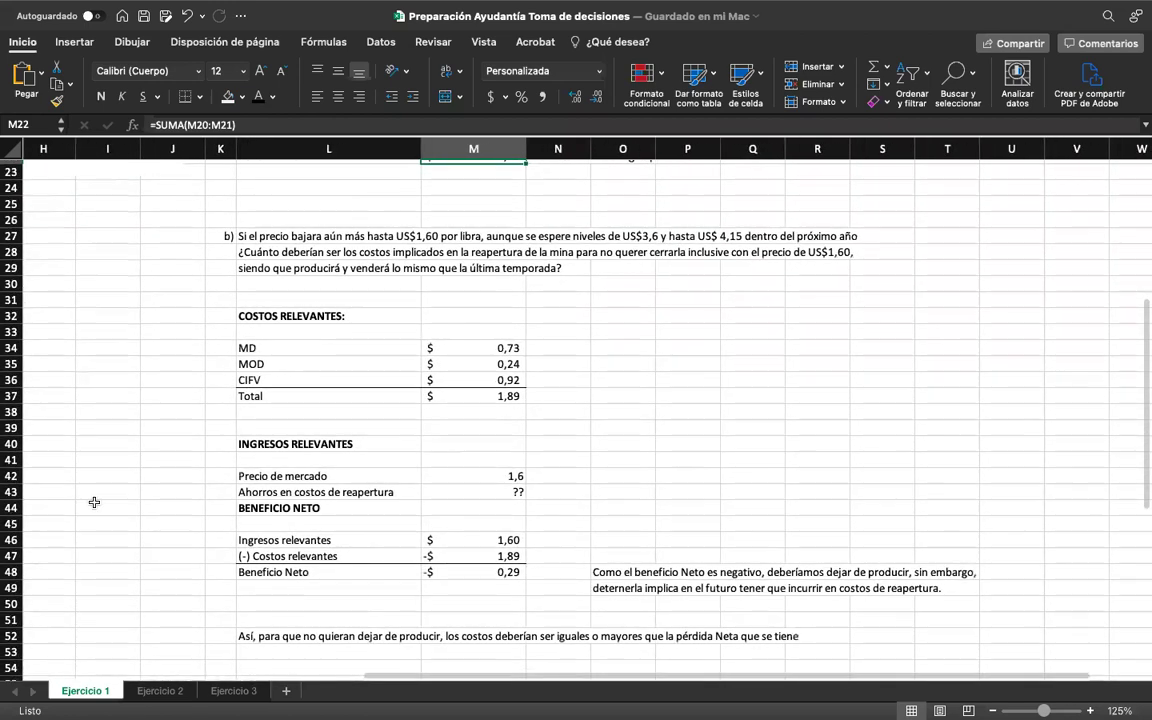
Inspect part b's reopening cost savings in M43 and the relevant income, relevant costs and net benefit in M46:M48.
left_click(500, 490)
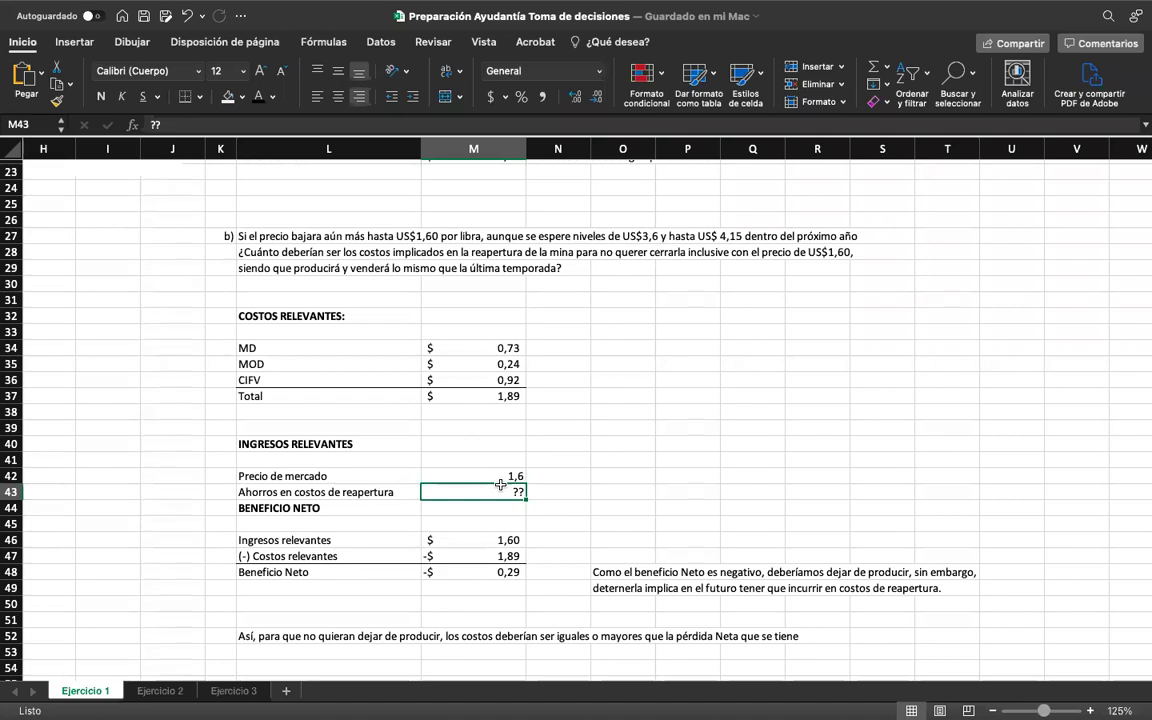
scroll(505, 490, "down", 2)
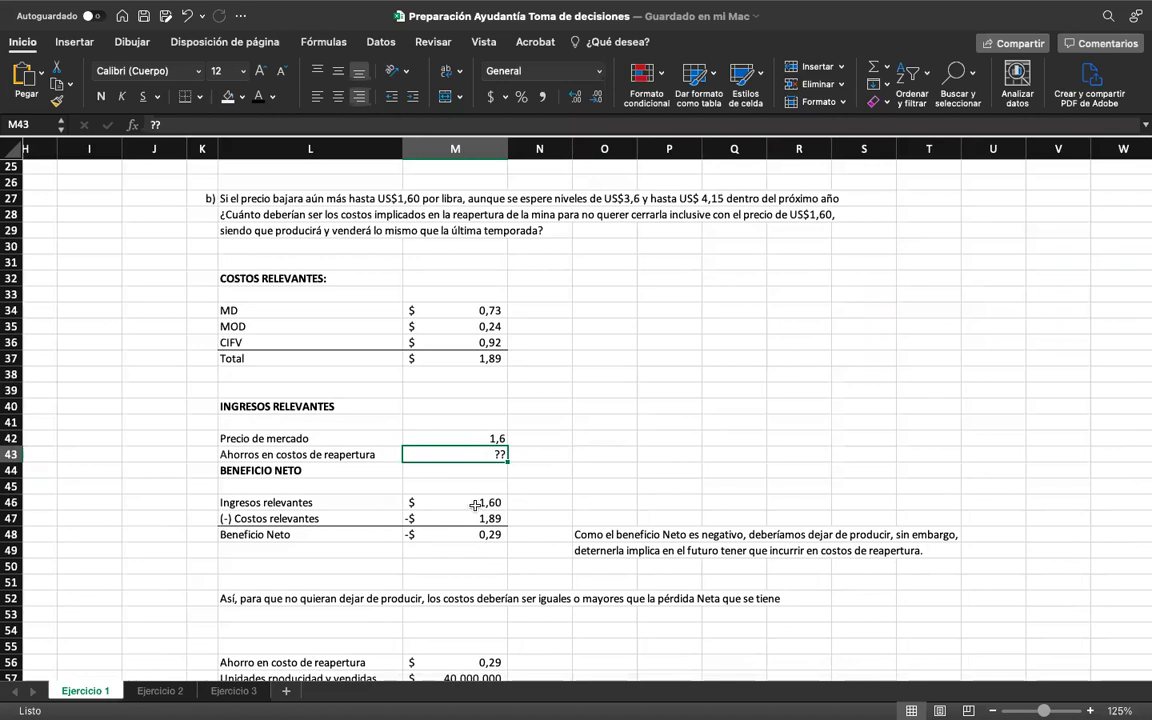
left_click(420, 502)
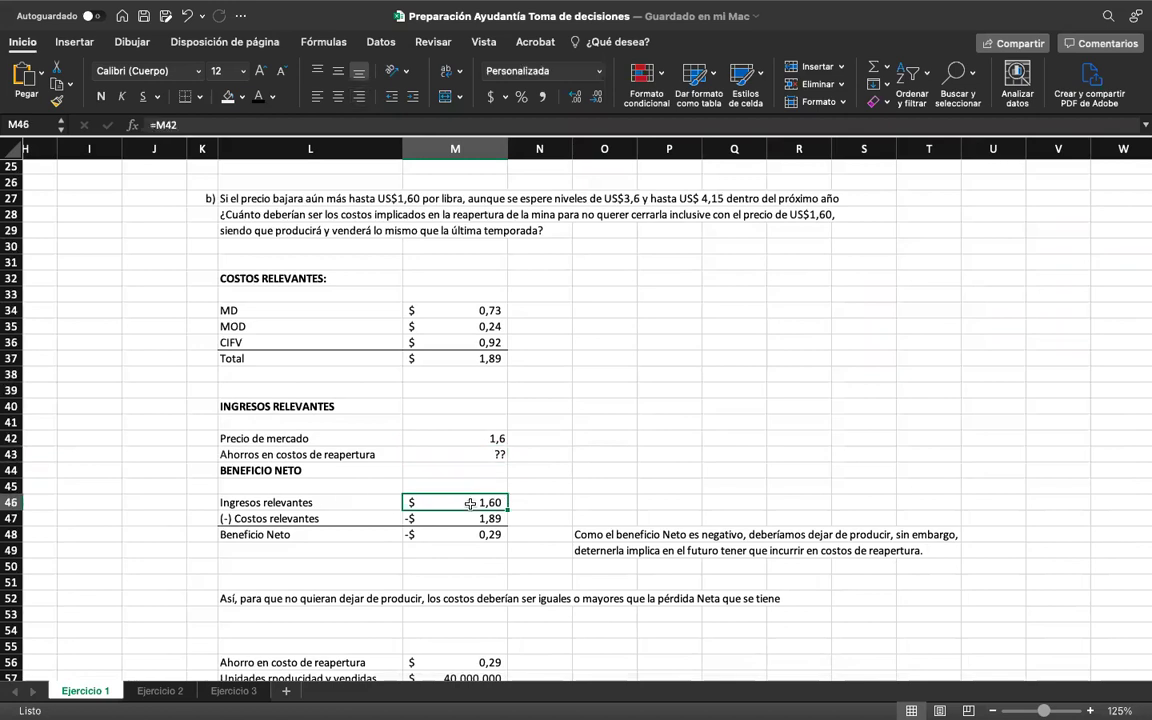
left_click(474, 520)
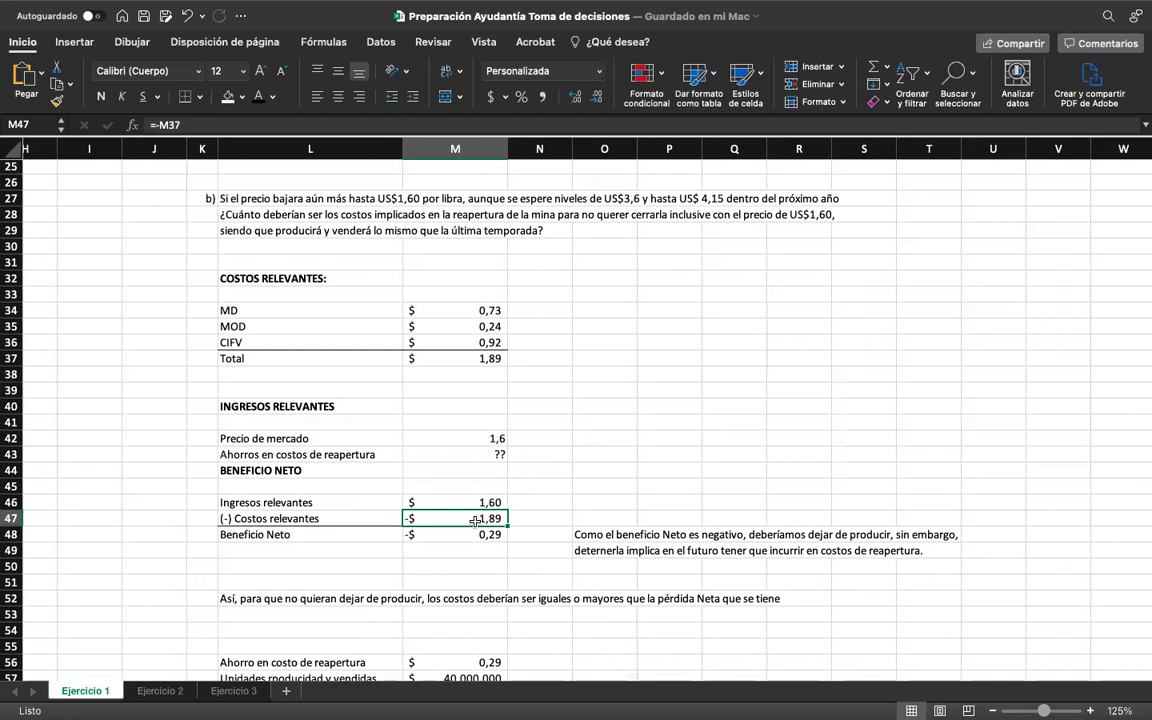
left_click(430, 535)
Highlight part b's net benefit row L48:M48 and read the notes on stopping production and reopening costs.
left_click(385, 535)
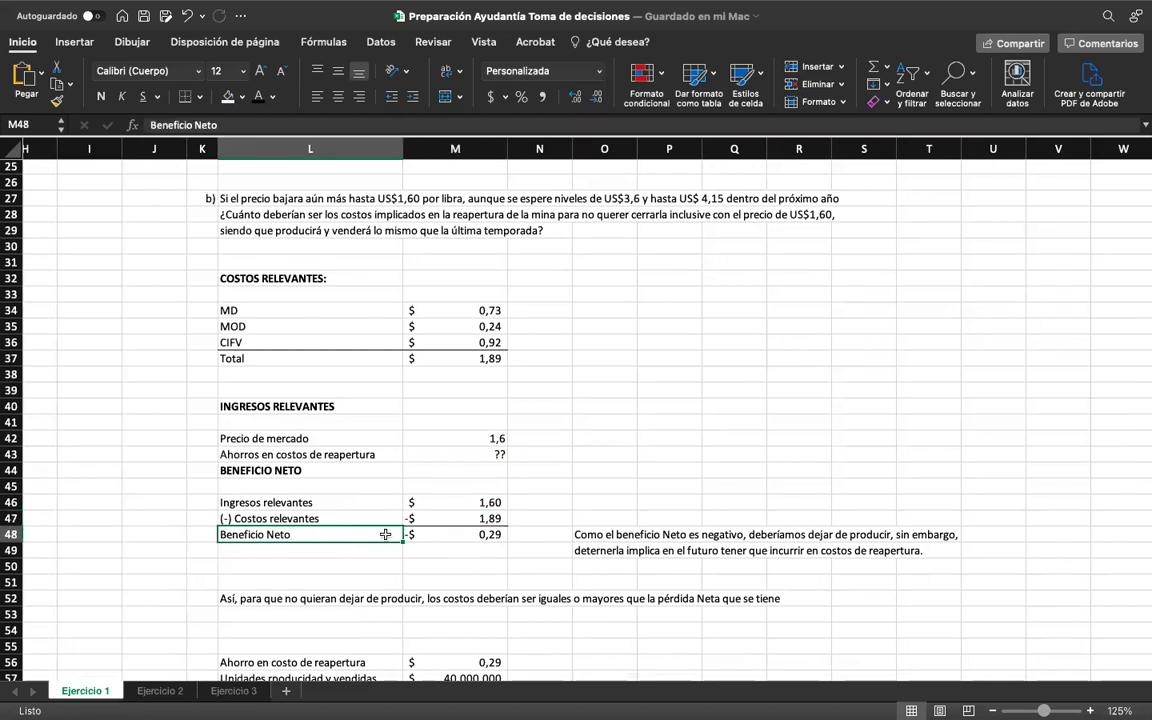
left_click_drag(385, 535, 453, 535)
scroll(586, 620, "down", 2)
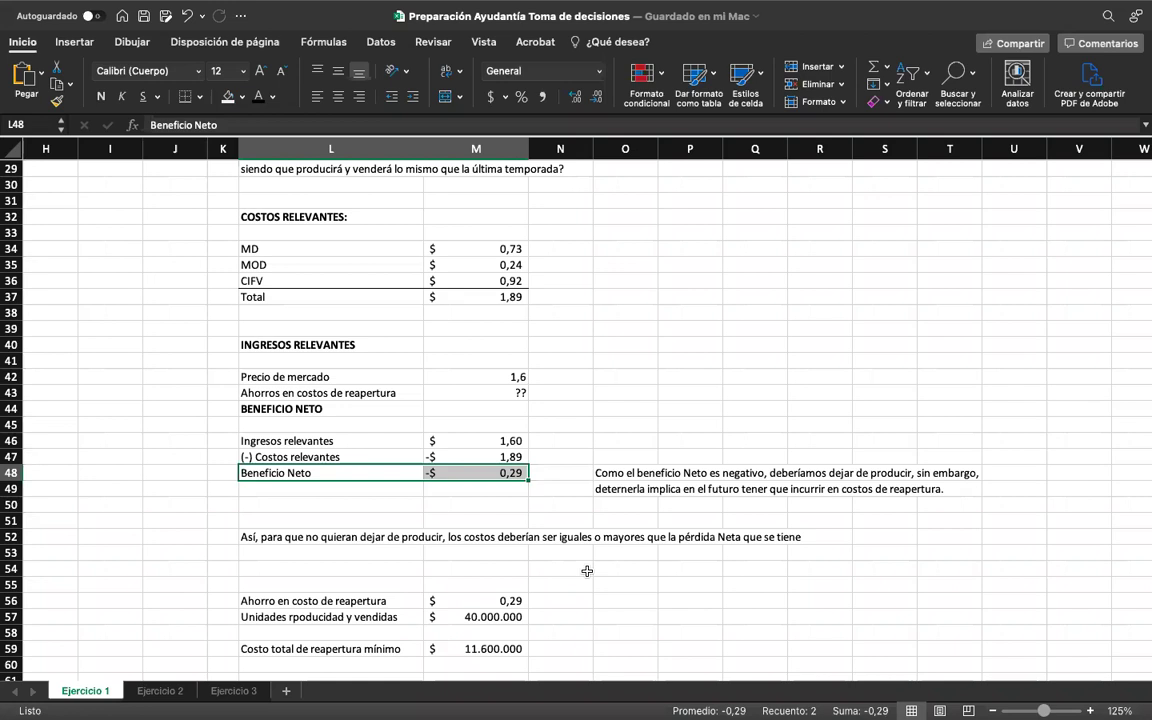
left_click(300, 505)
left_click(300, 473)
left_click(473, 473, "shift")
scroll(600, 520, "down", 3)
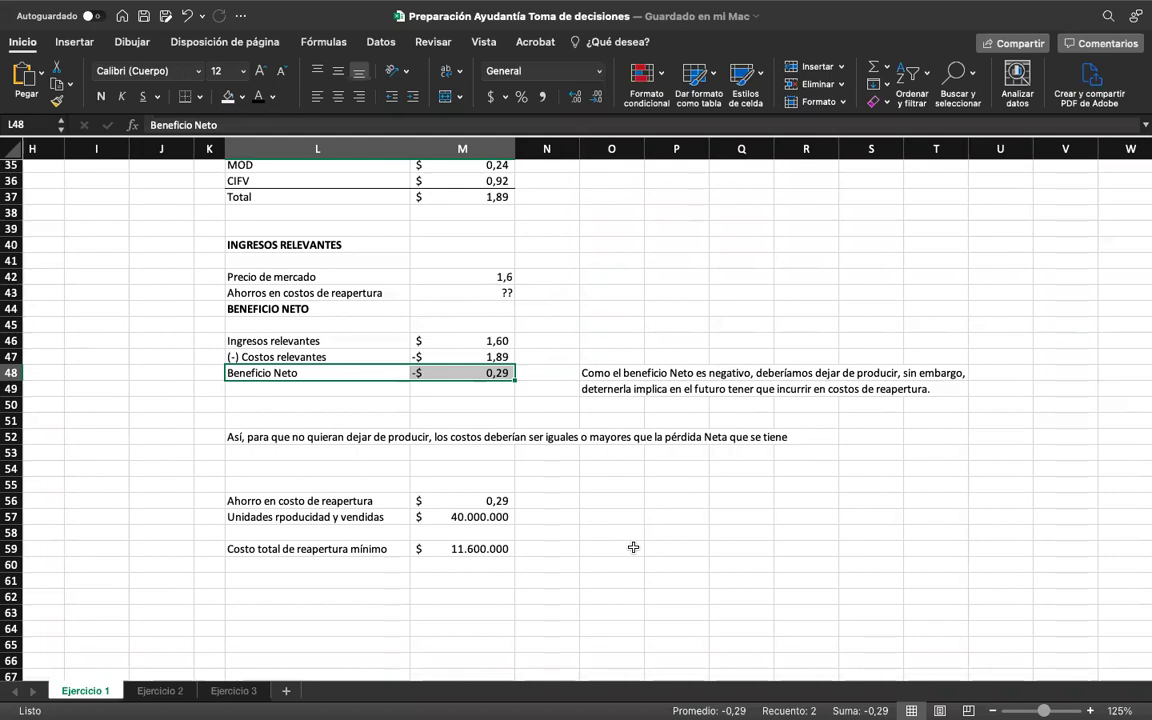
Examine the reopening saving in M56, the units in M57 and the minimum total reopening cost formula in M59.
left_click(380, 500)
left_click(455, 500)
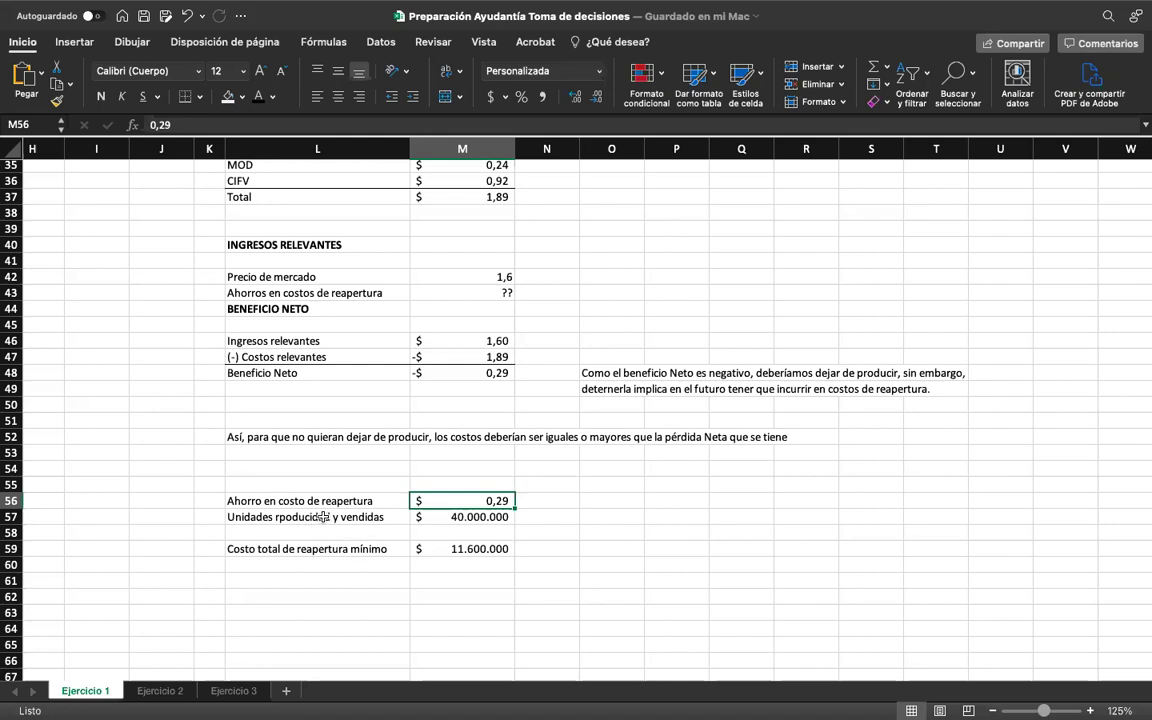
left_click(433, 516)
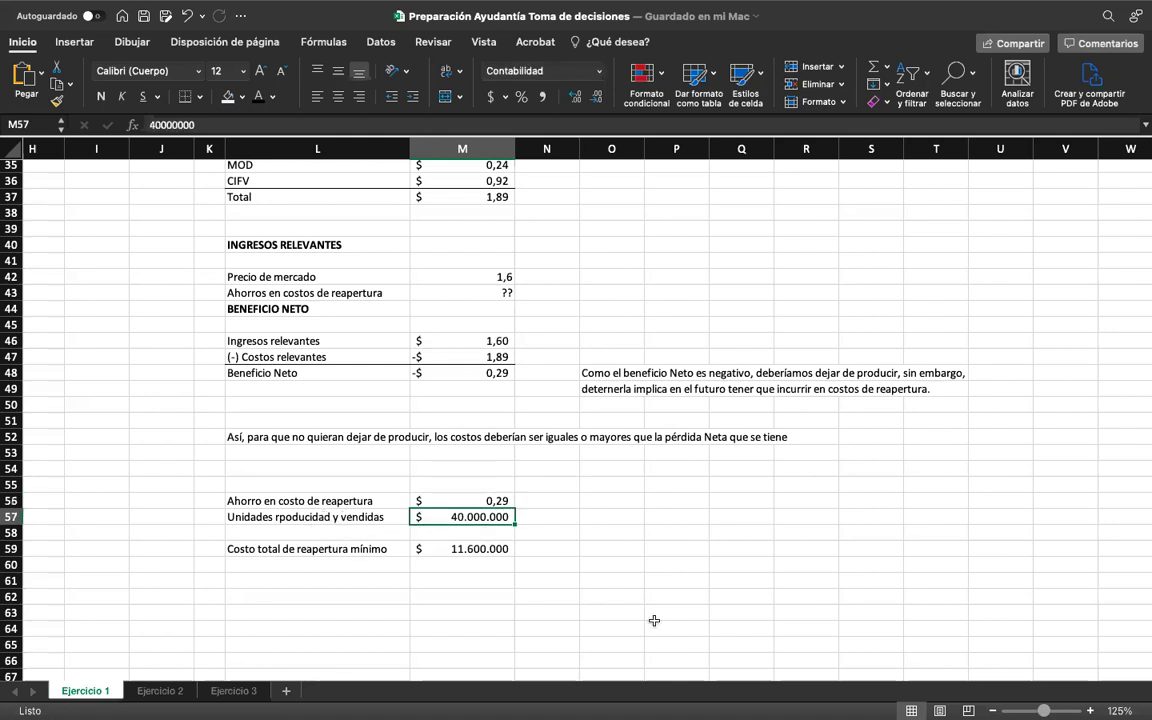
left_click(539, 541)
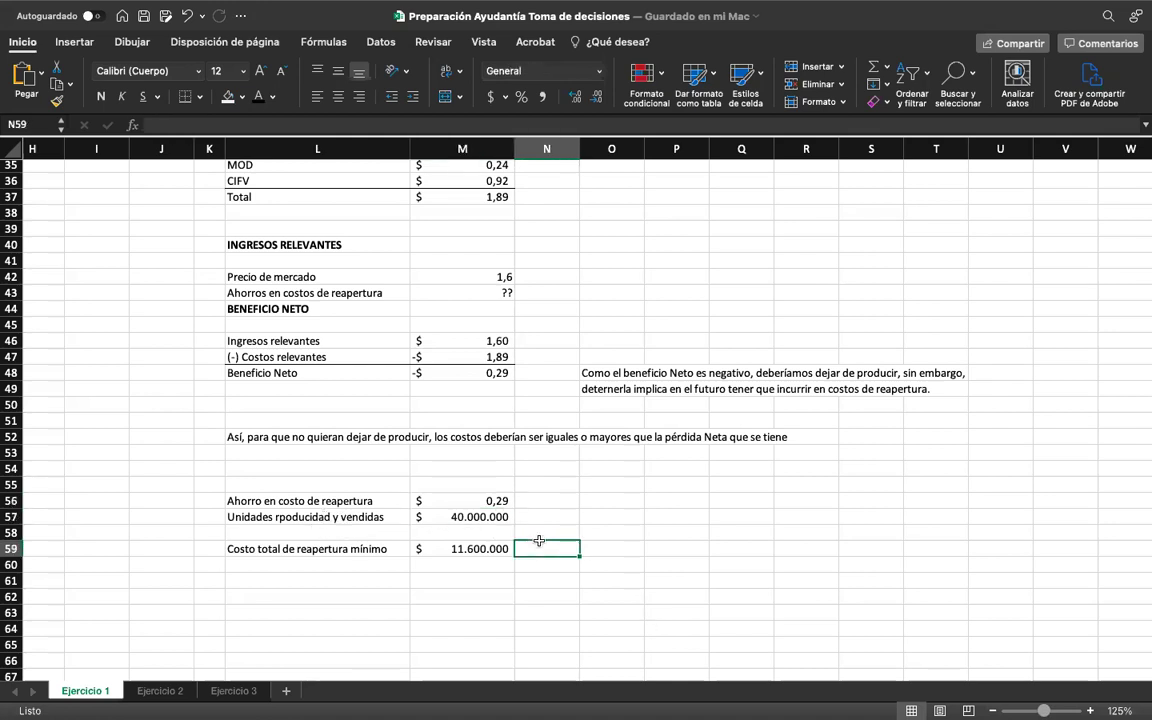
left_click(486, 499)
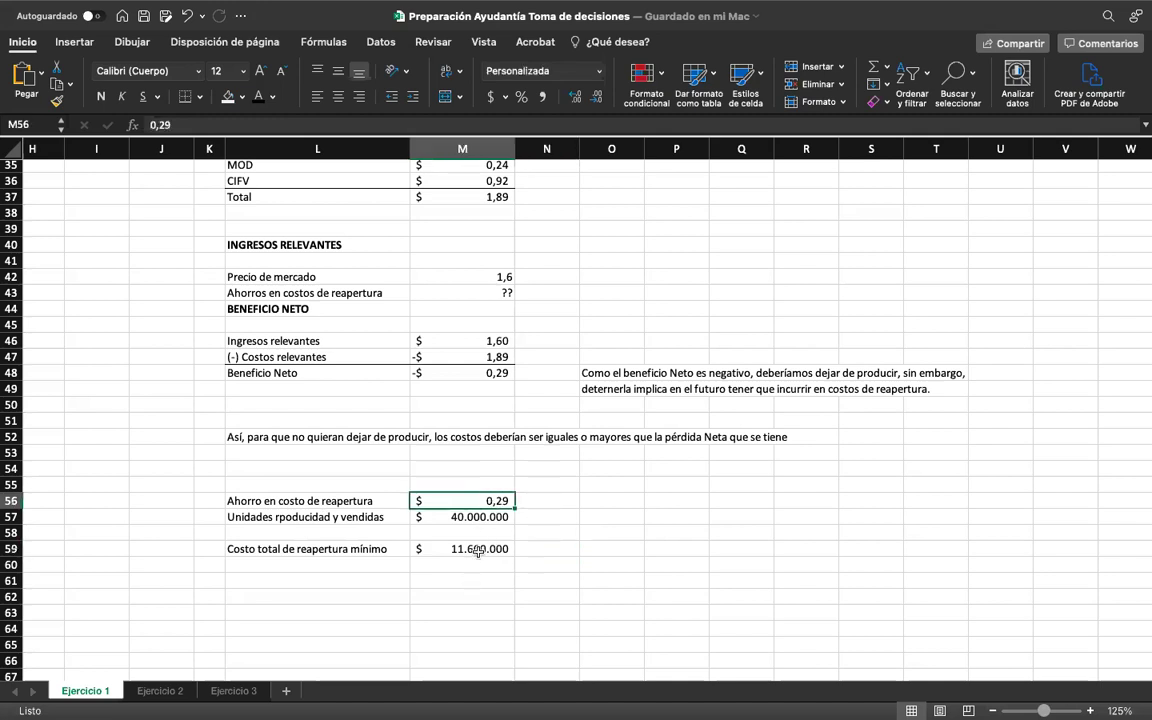
left_click(480, 516)
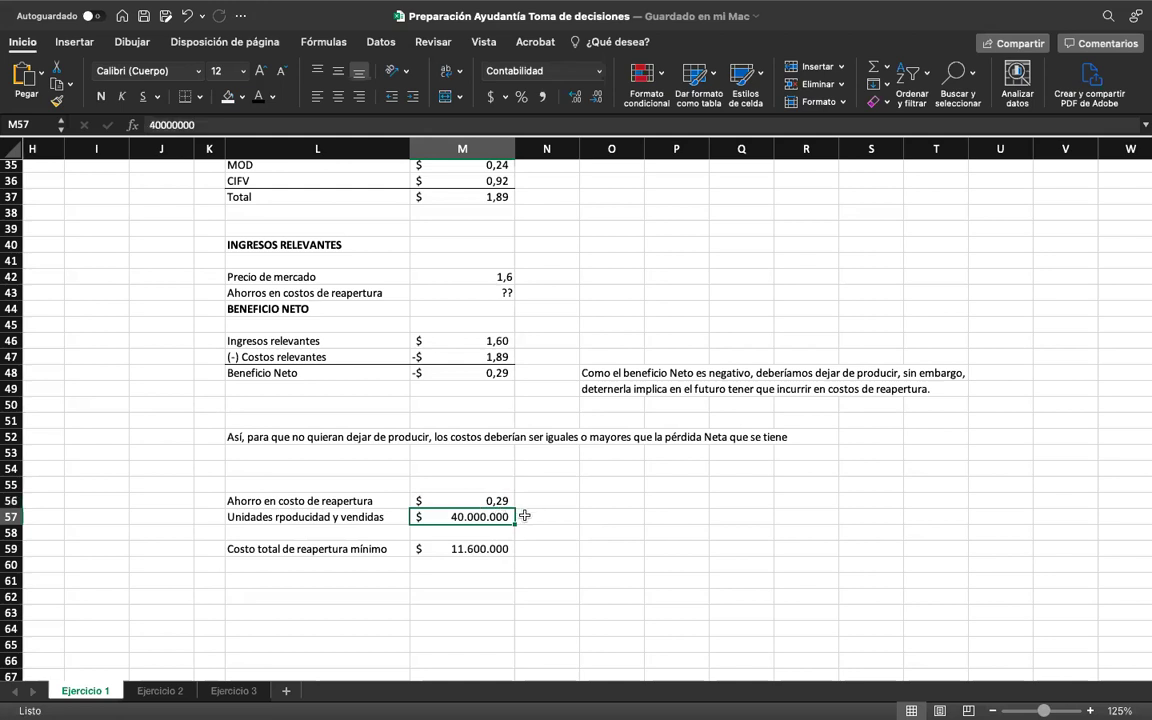
double_click(479, 547)
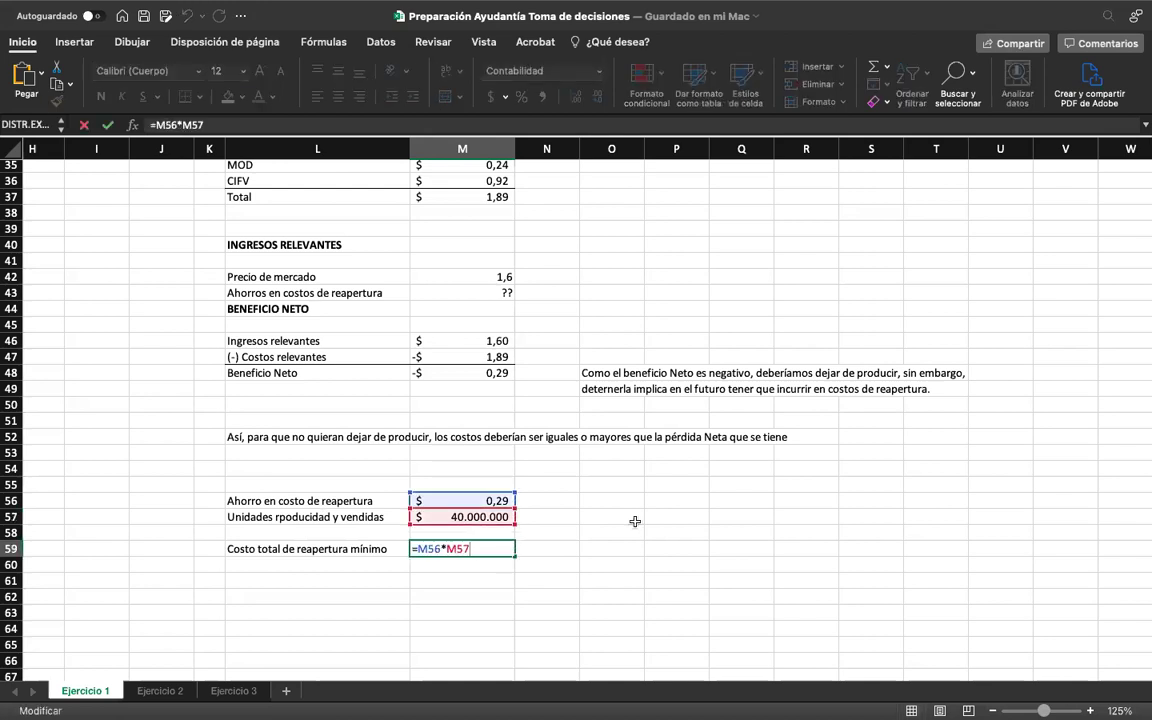
left_click(680, 452)
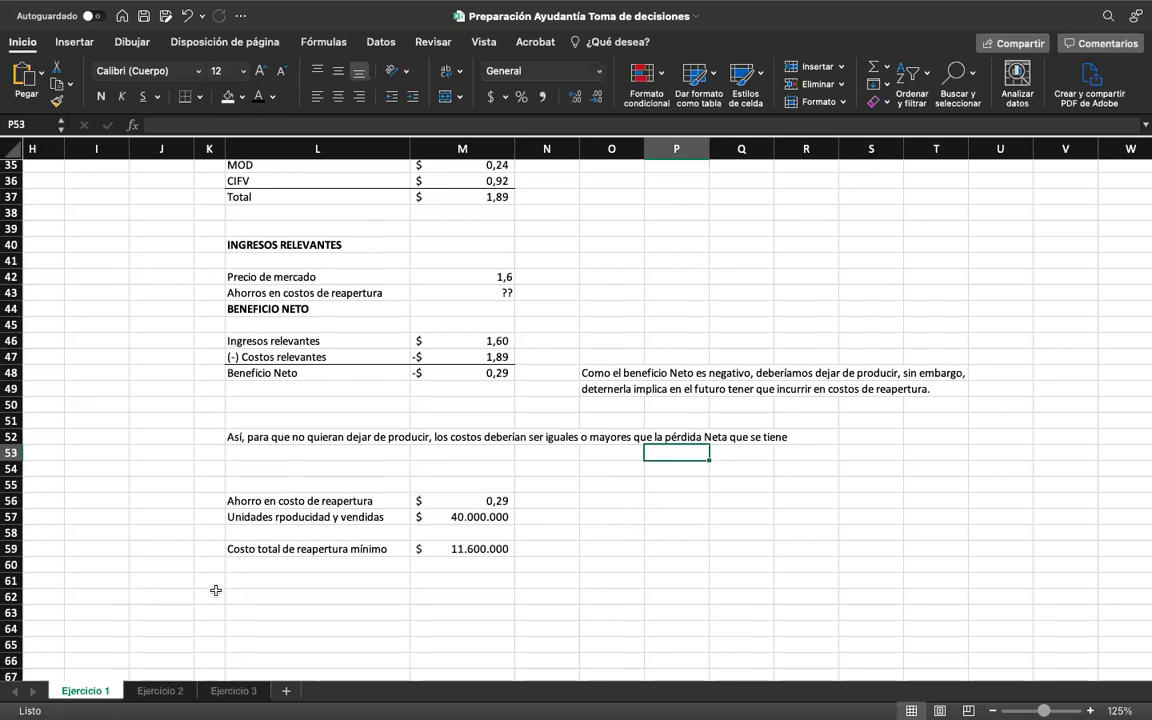
scroll(227, 487, "up", 12)
scroll(227, 487, "right", 5)
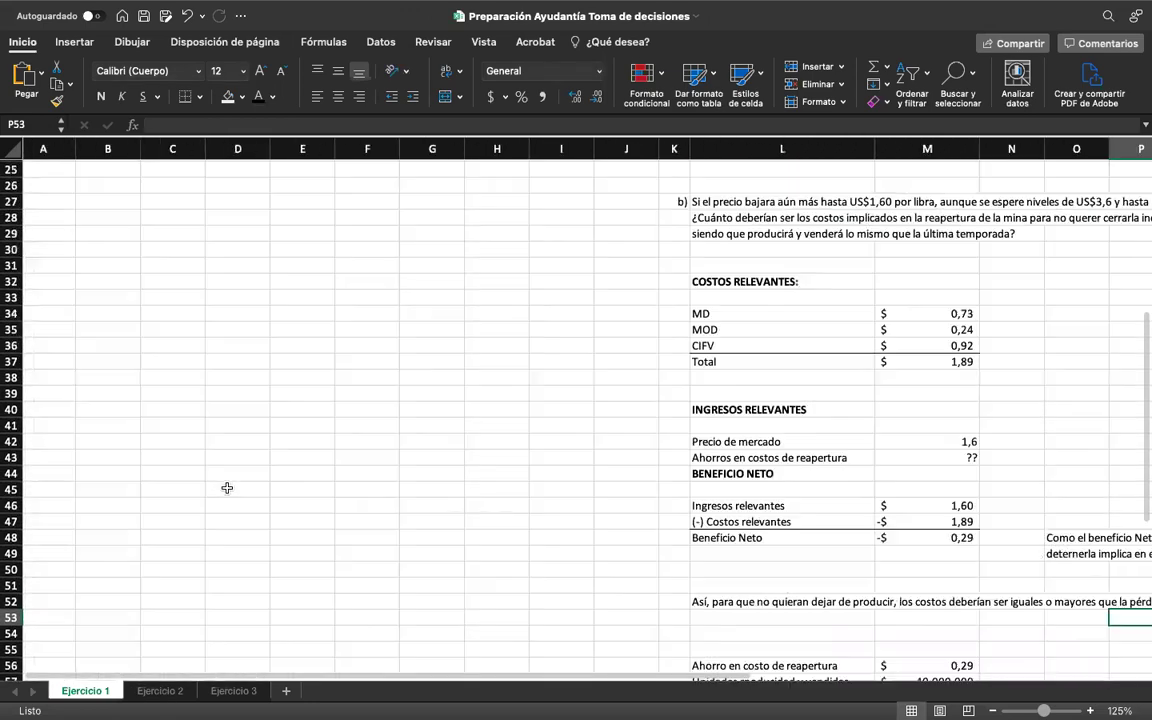
scroll(227, 487, "down", 13)
scroll(227, 487, "left", 4)
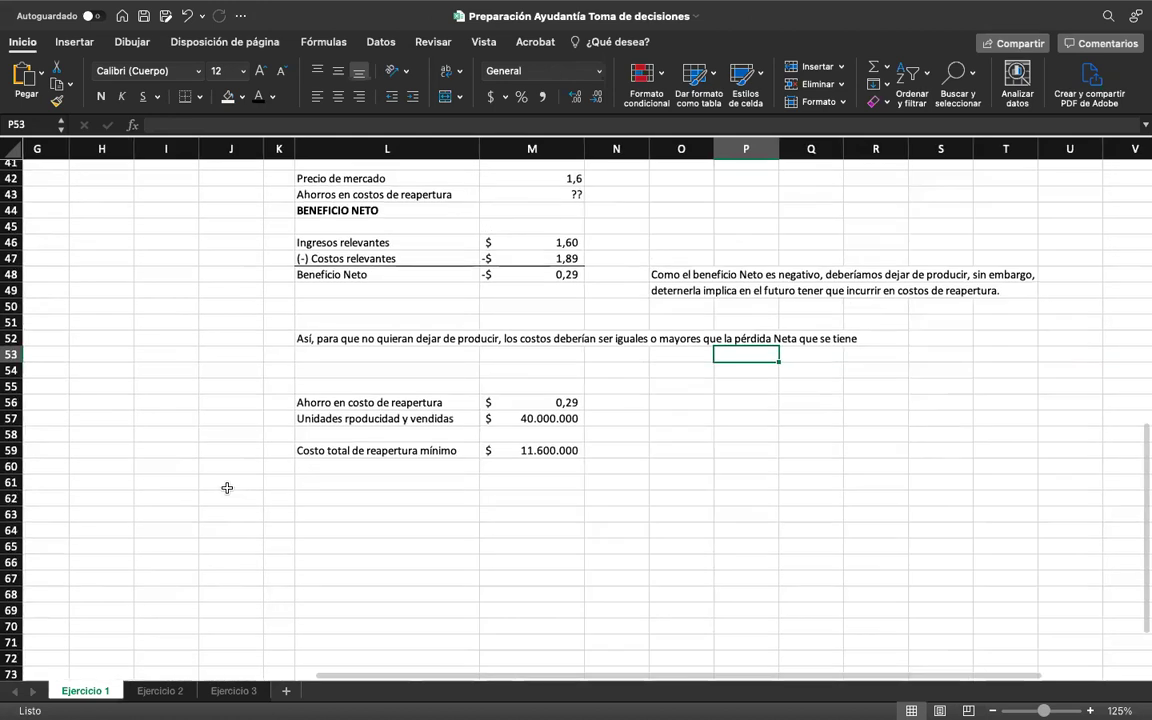
scroll(394, 465, "up", 1)
scroll(394, 465, "right", 1)
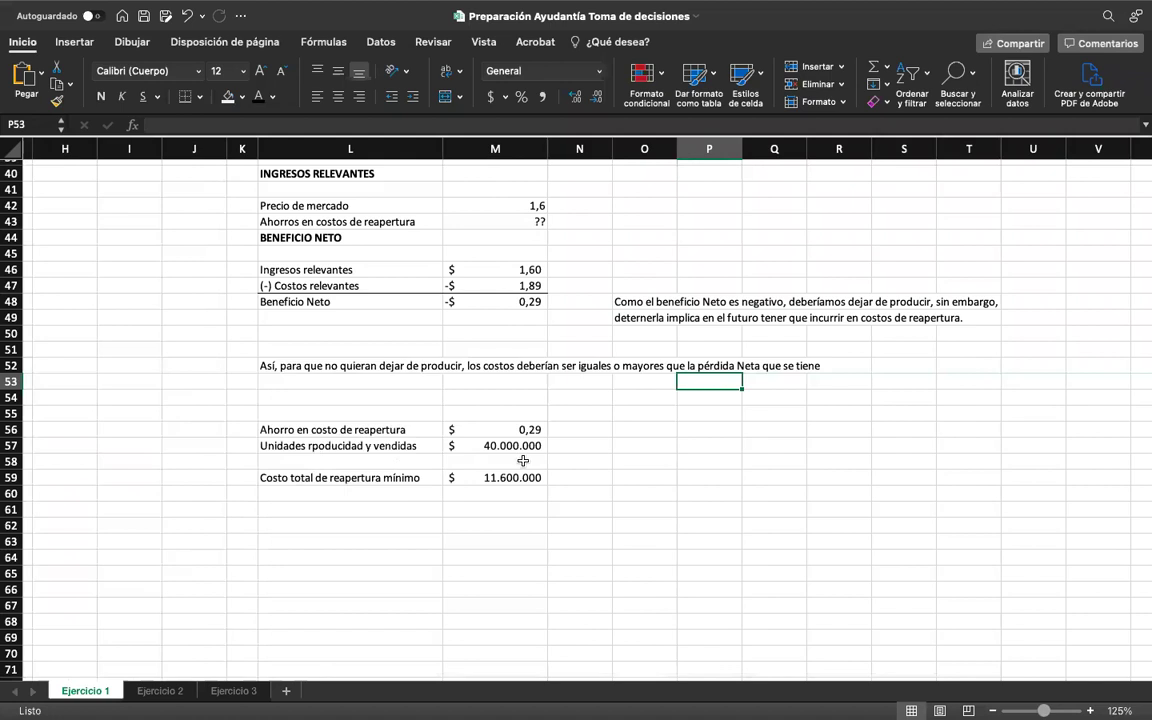
Review part b again, from the question through its relevant costs, income and net benefit to the minimum reopening cost.
scroll(545, 432, "up", 1)
scroll(545, 432, "left", 1)
scroll(545, 432, "up", 10)
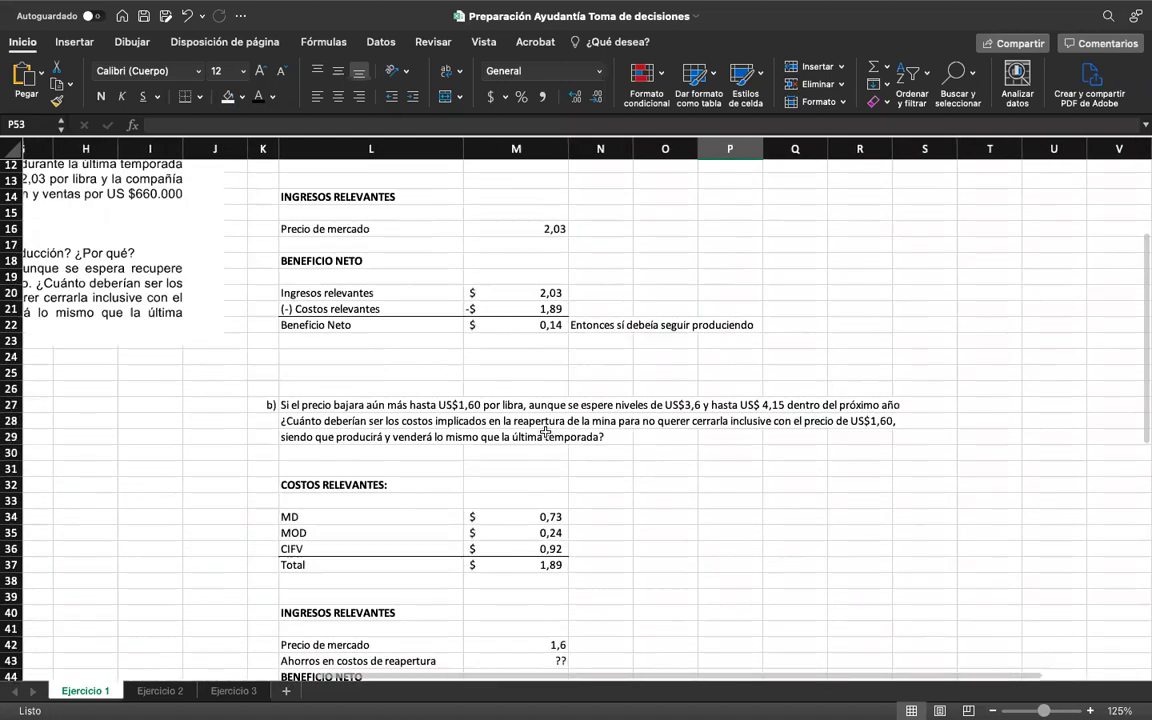
scroll(340, 411, "down", 1)
scroll(340, 411, "right", 1)
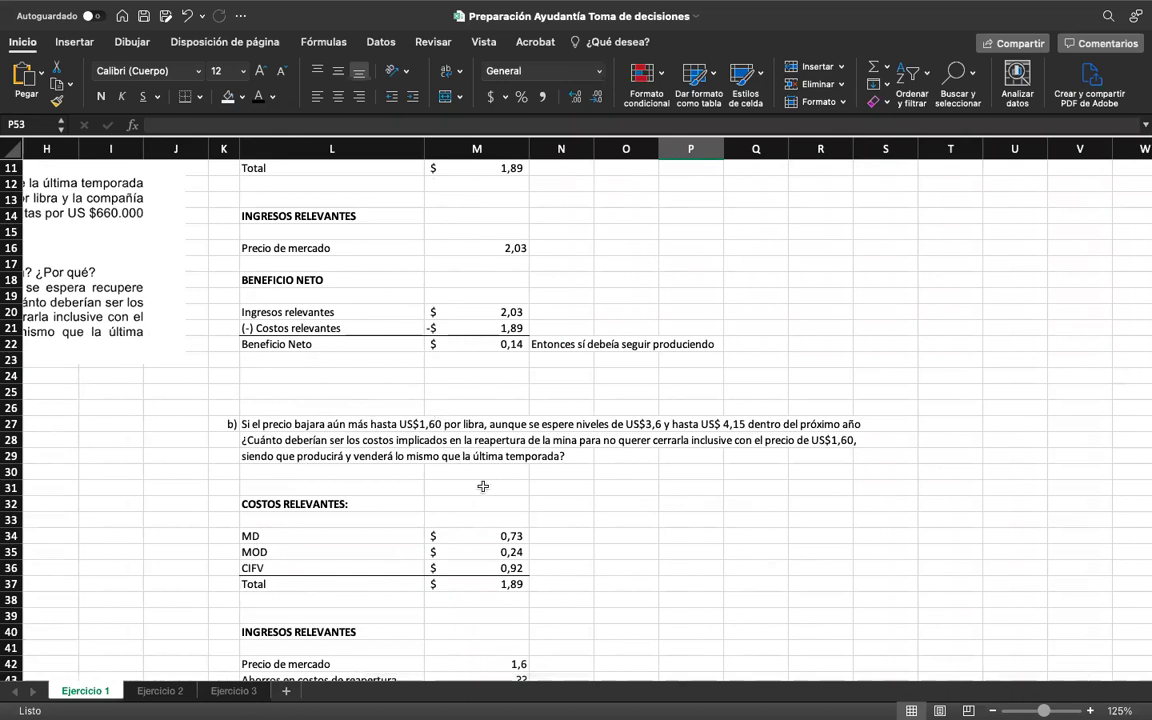
scroll(571, 499, "down", 6)
scroll(571, 499, "left", 1)
scroll(574, 500, "down", 3)
scroll(574, 500, "right", 1)
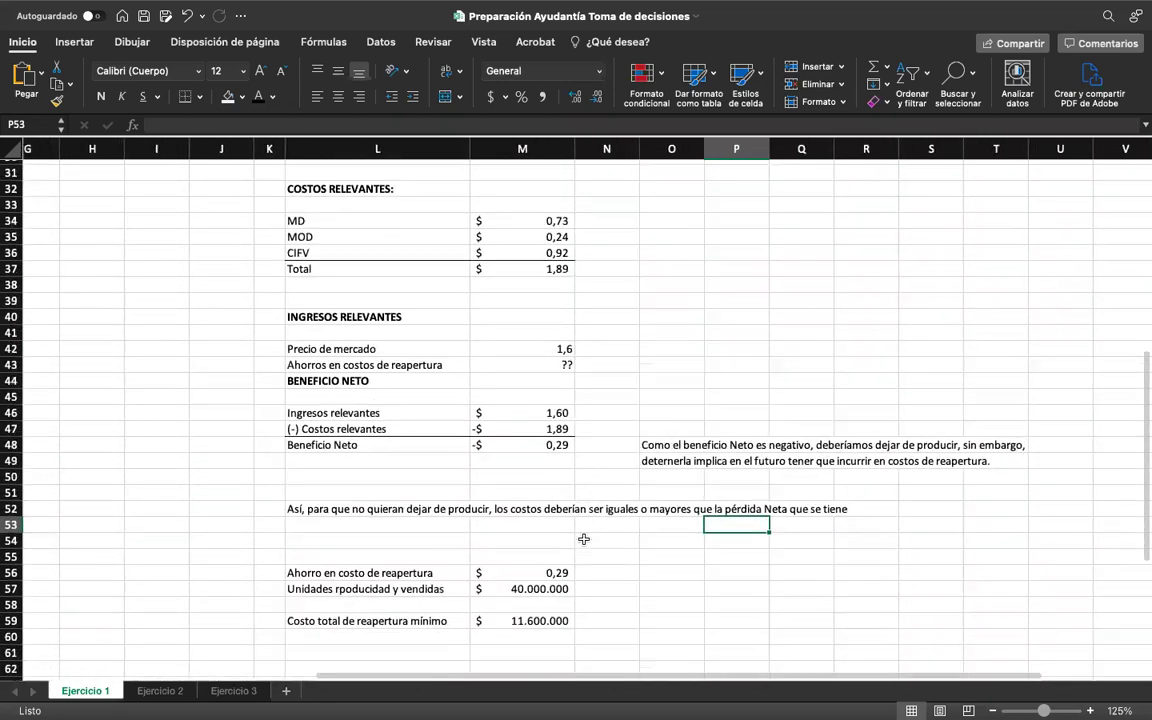
scroll(590, 608, "up", 1)
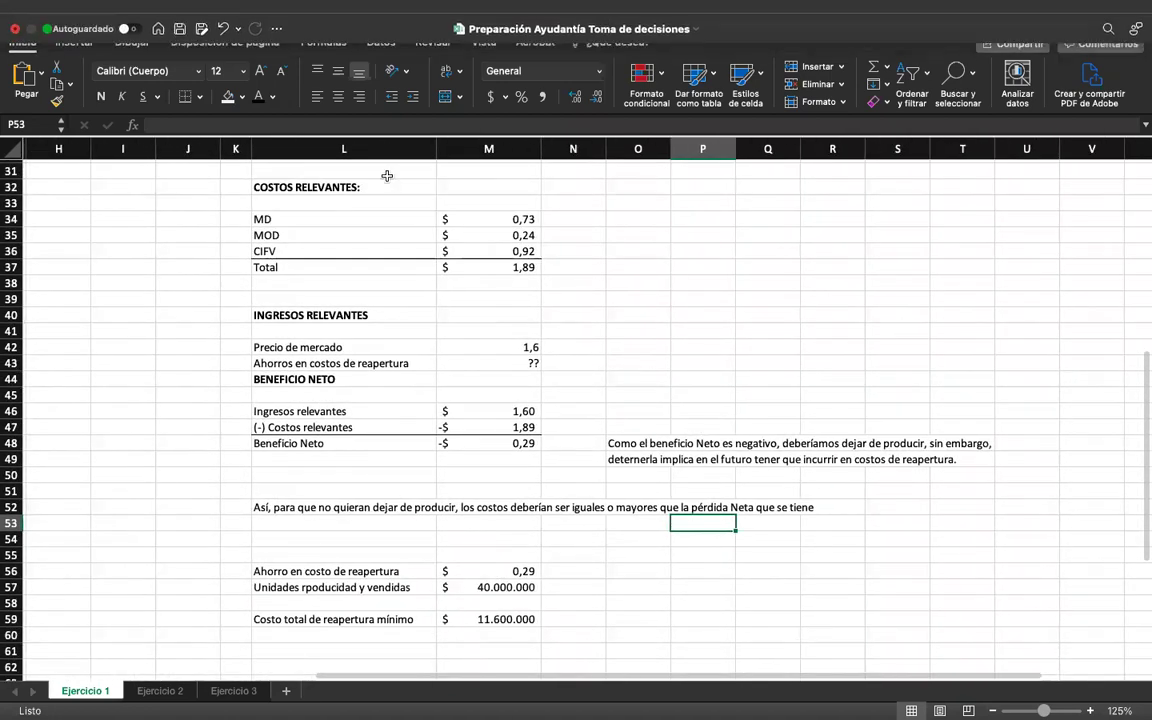
Open the Ejercicio 2 sheet and read the Cencosud case statement alongside its solution and mark-up formula.
left_click(158, 691)
scroll(250, 482, "up", 2)
scroll(250, 482, "left", 1)
scroll(251, 482, "left", 1)
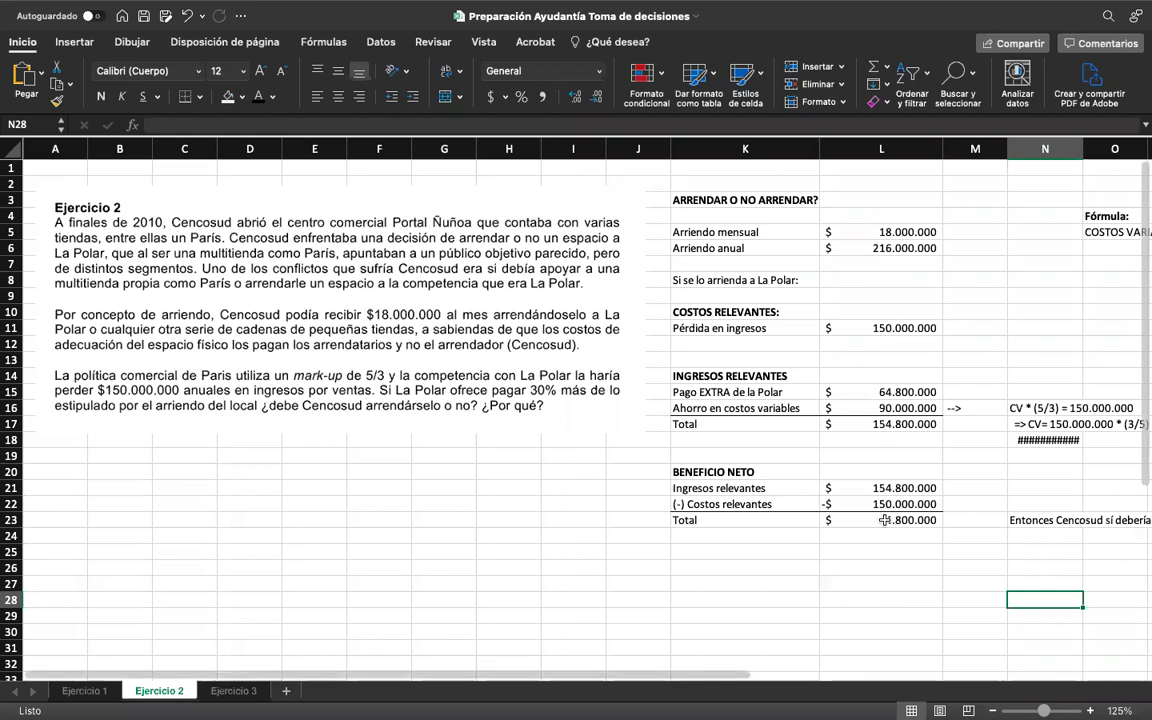
scroll(307, 333, "right", 5)
scroll(307, 333, "left", 5)
scroll(733, 278, "right", 1)
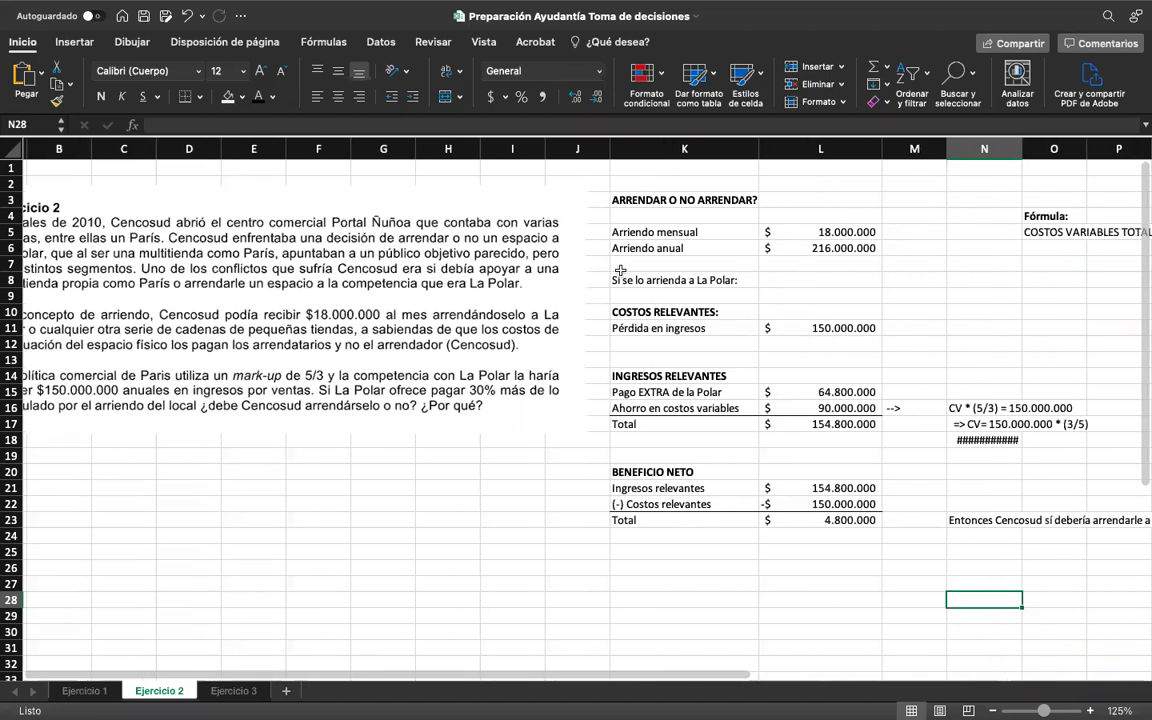
Examine the monthly rent in L5 and the annual rent formula in L6.
left_click(620, 213)
left_click(828, 229)
left_click(660, 247)
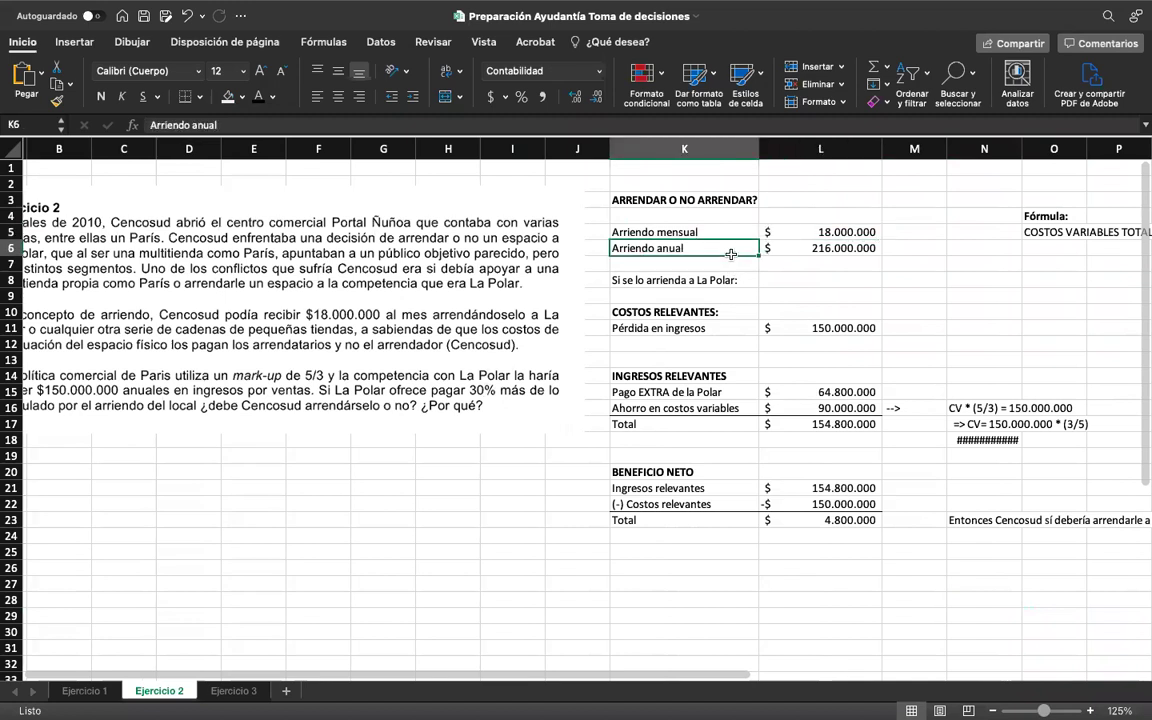
left_click(815, 246)
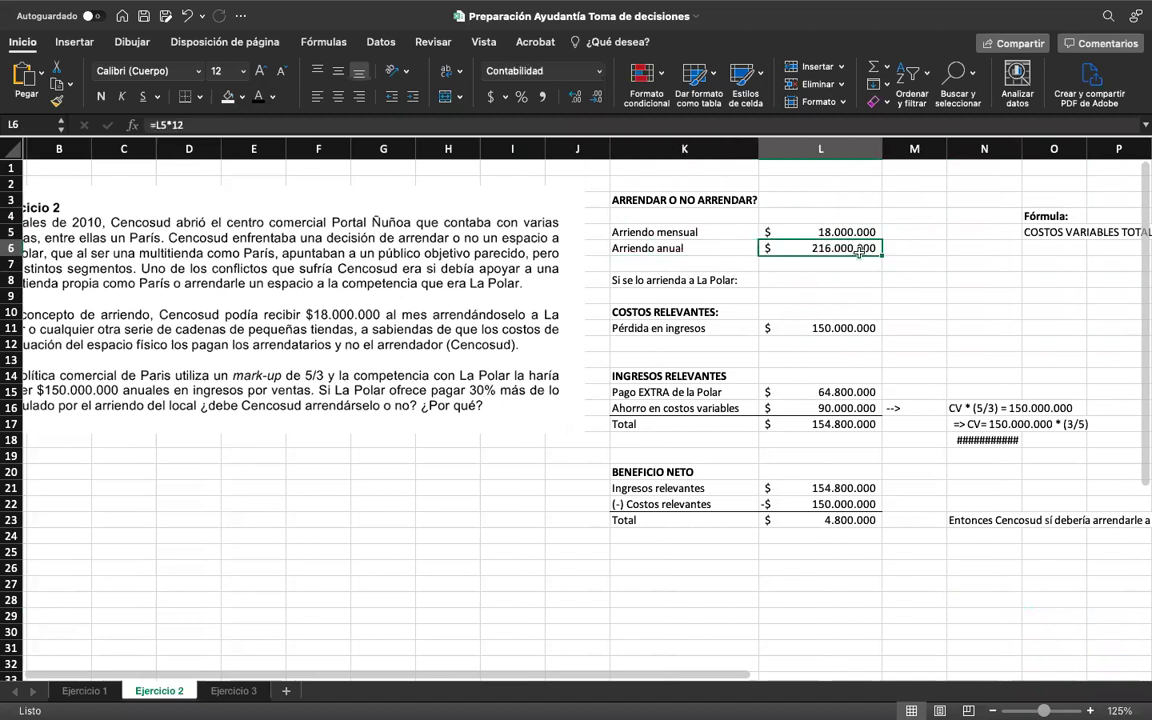
double_click(858, 252)
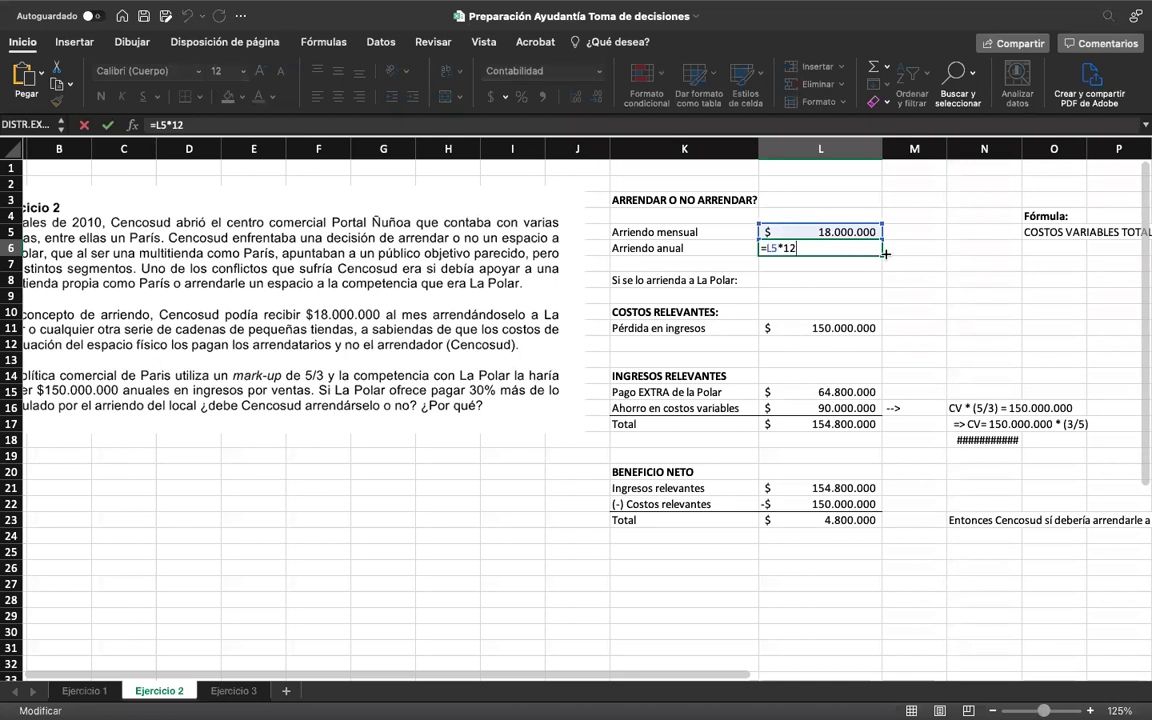
left_click(900, 277)
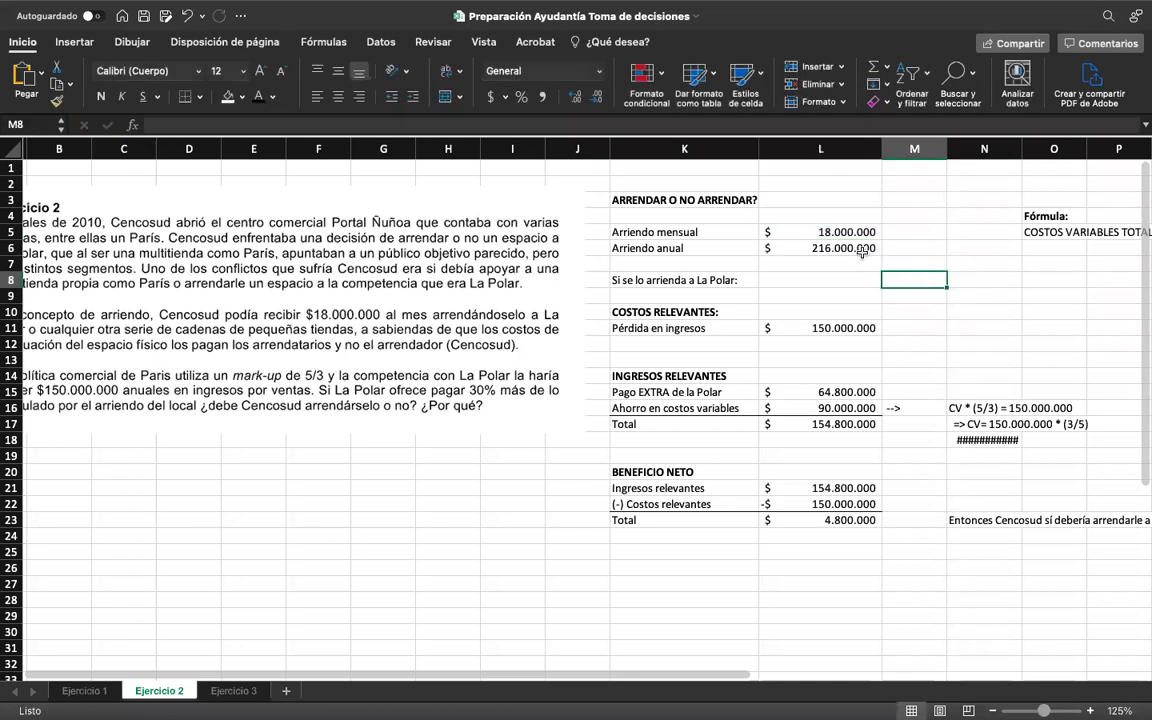
double_click(800, 247)
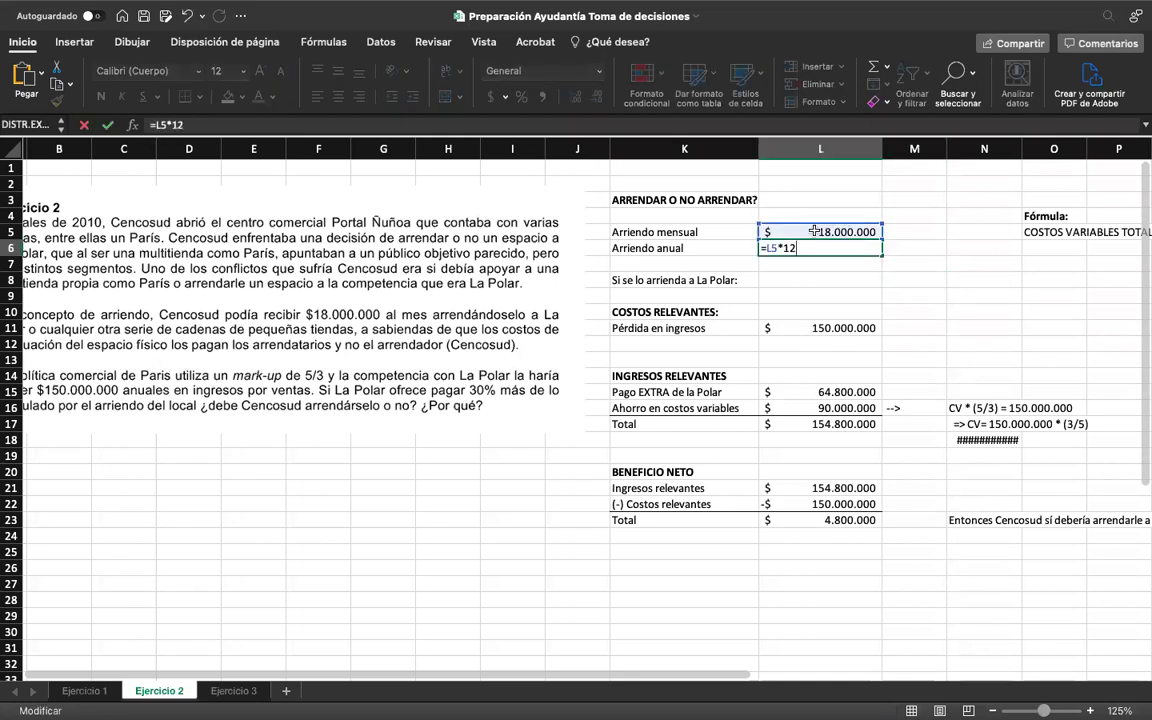
left_click(1020, 247)
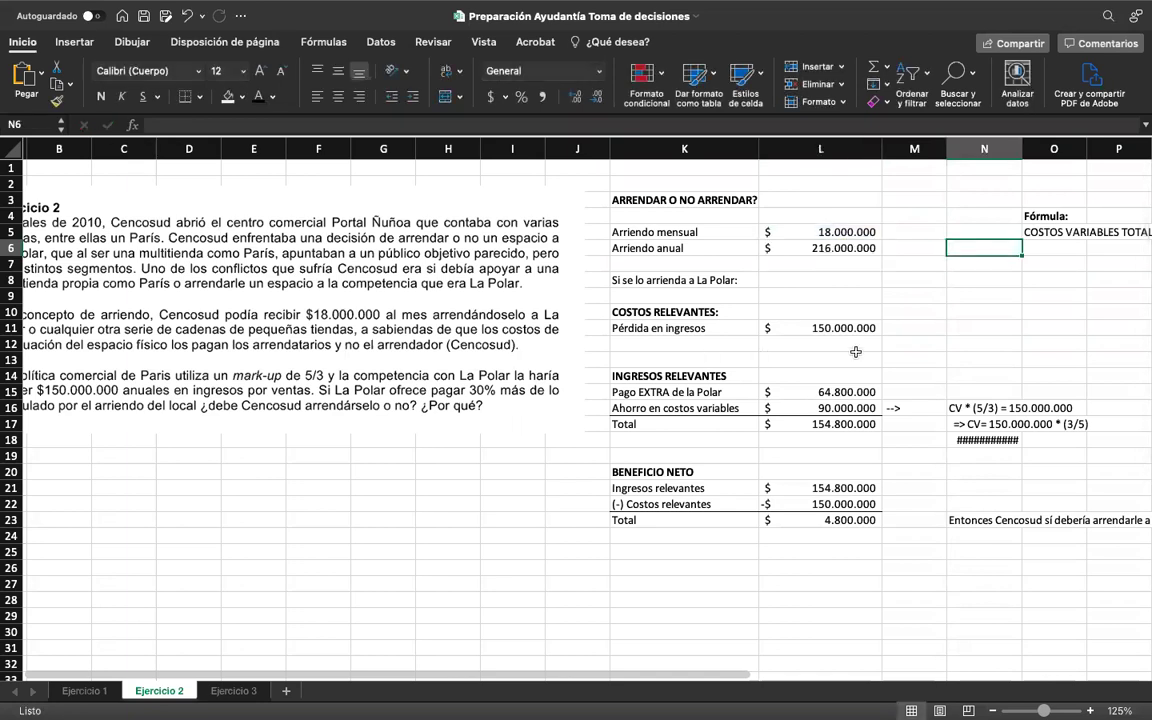
Review the relevant costs section against the case statement and highlight the lost income row K11:L11.
scroll(951, 352, "right", 3)
scroll(856, 352, "right", 1)
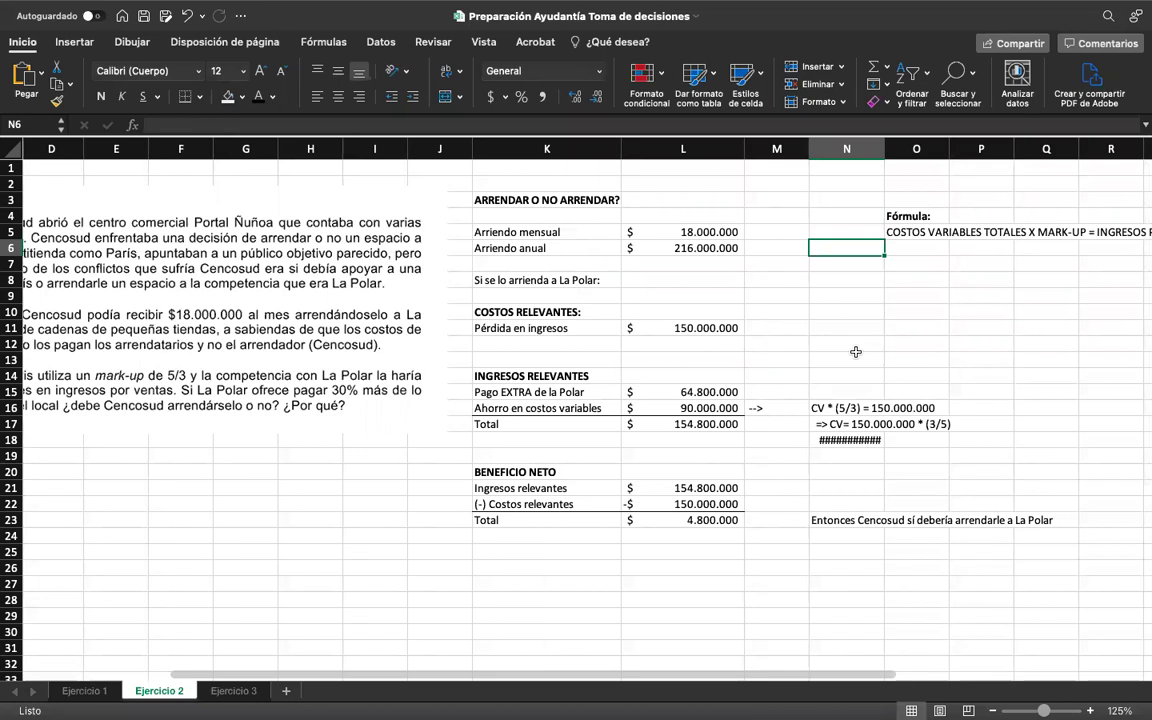
left_click(521, 313)
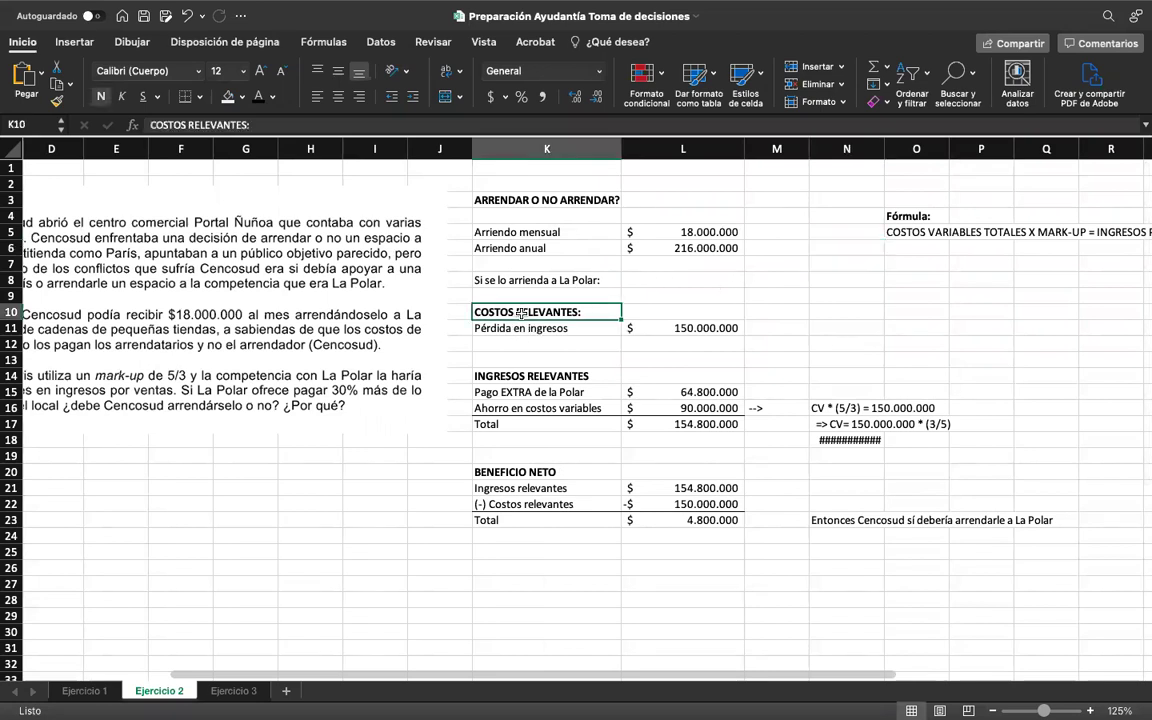
scroll(521, 313, "left", 5)
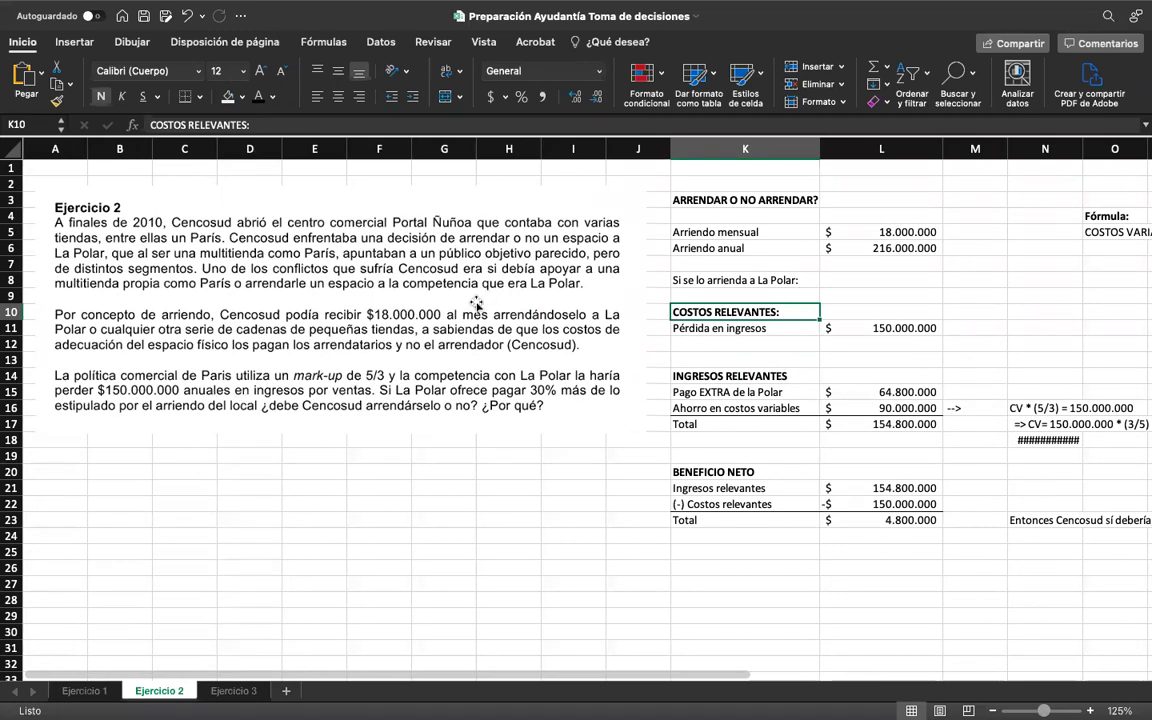
left_click_drag(735, 328, 850, 330)
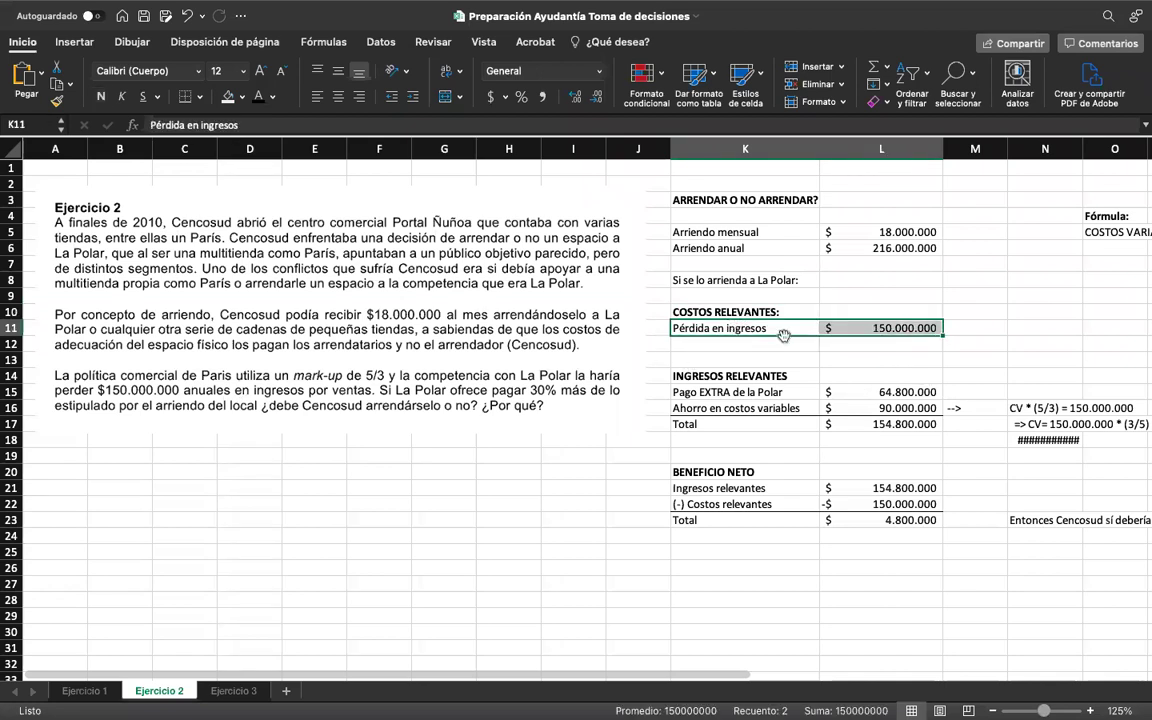
scroll(800, 332, "down", 2)
scroll(784, 336, "up", 3)
scroll(784, 336, "right", 2)
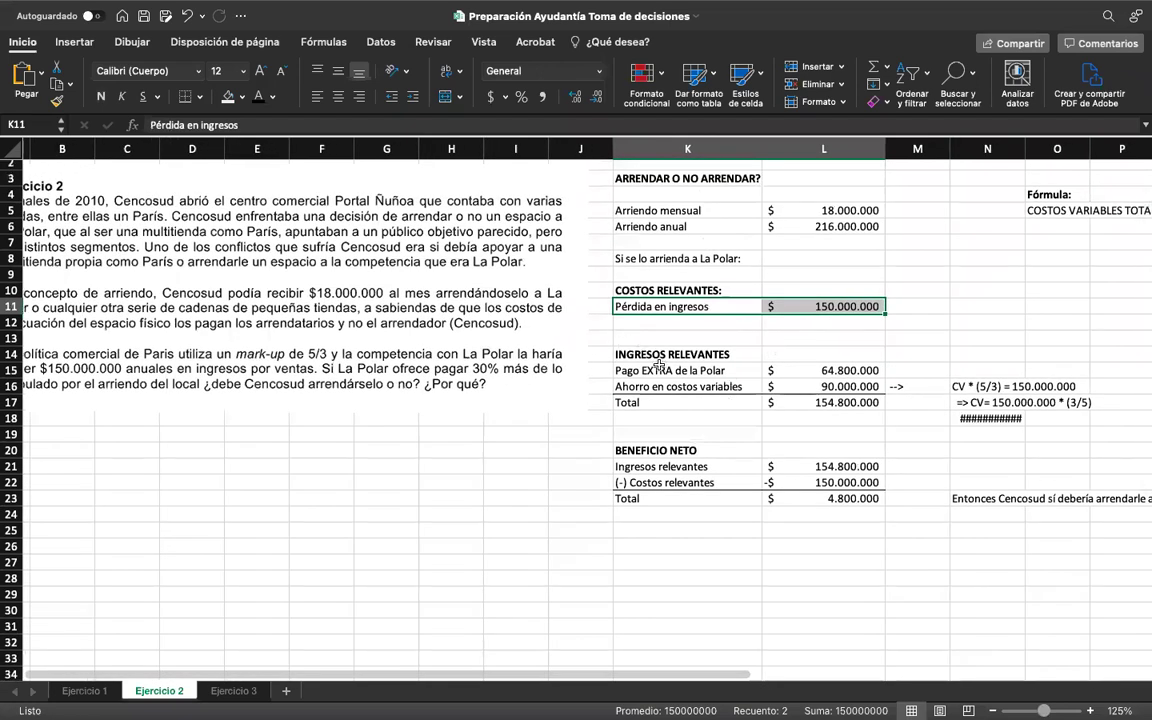
Review the relevant income section and inspect the formula for La Polar's extra payment in L15.
left_click(659, 356)
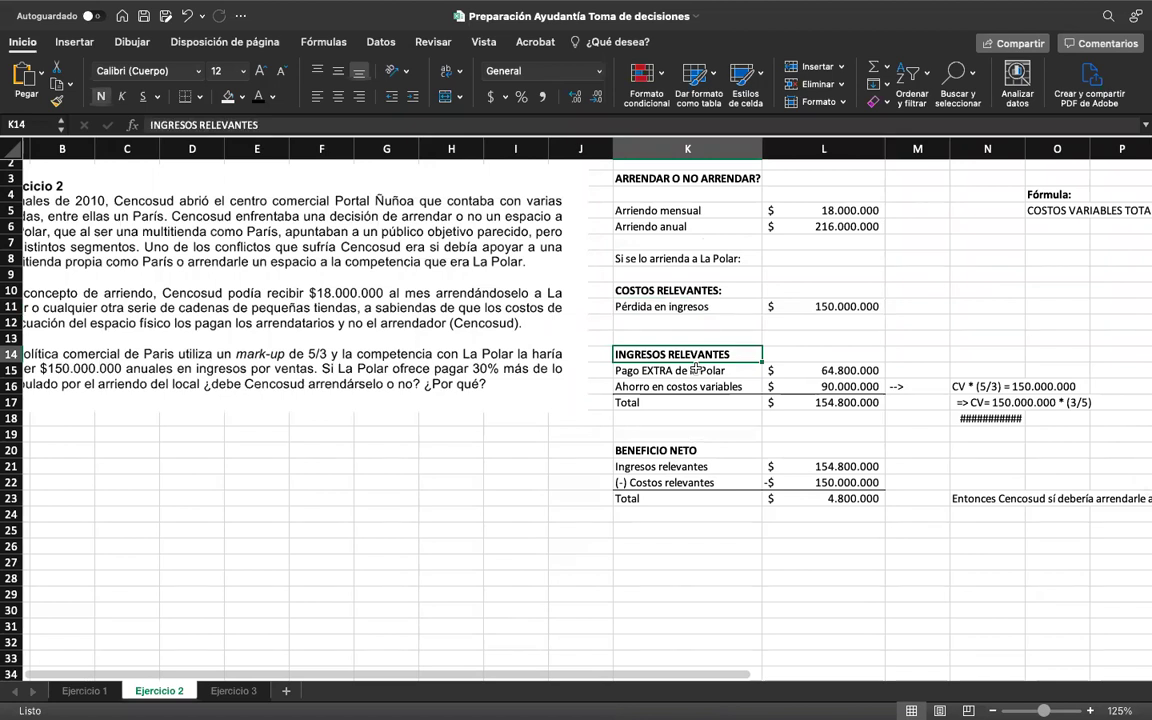
left_click(692, 370)
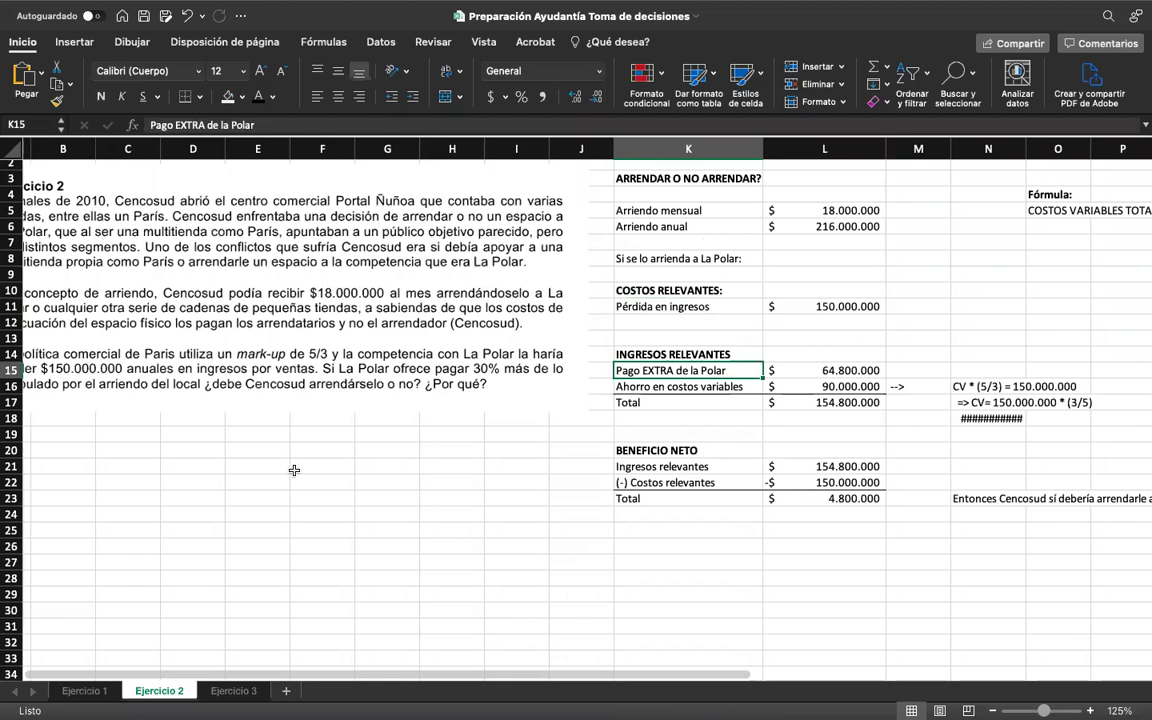
scroll(400, 455, "up", 1)
scroll(400, 455, "left", 1)
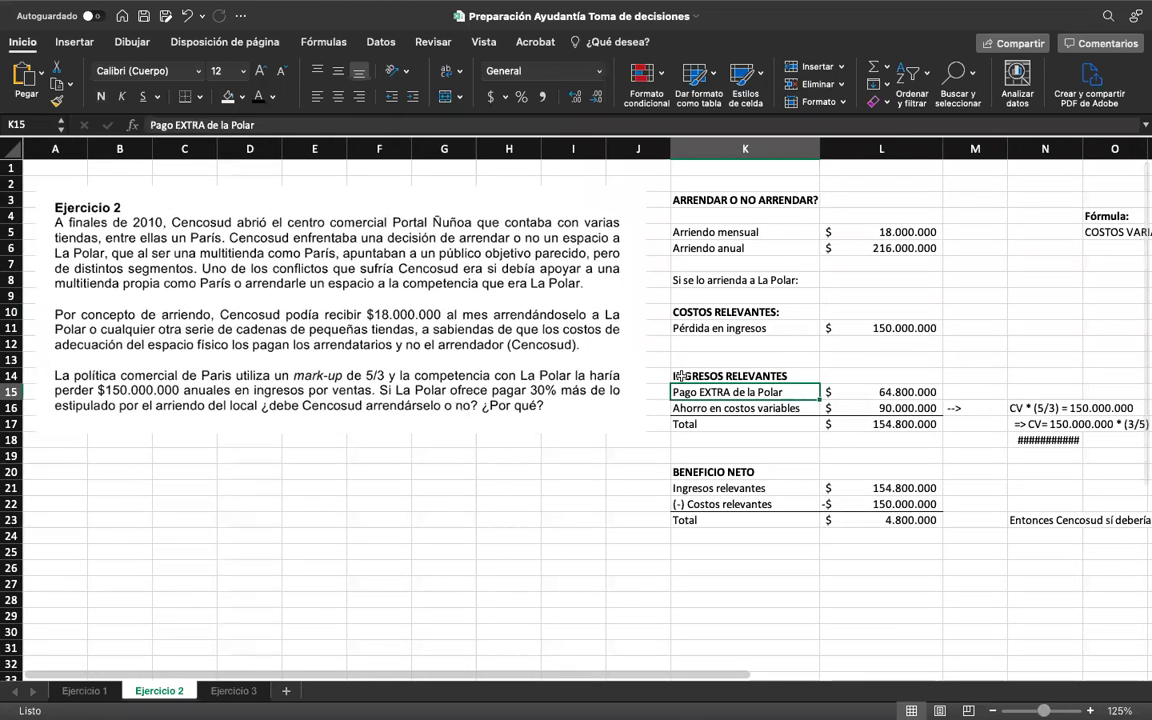
double_click(877, 391)
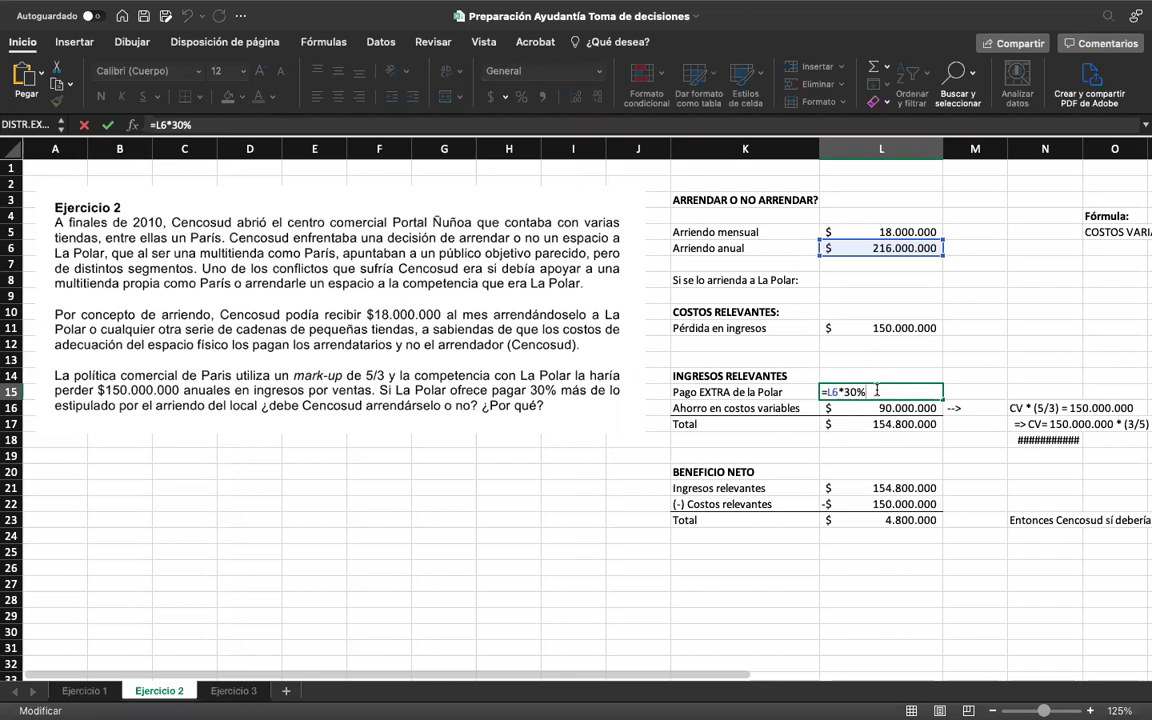
left_click(1031, 347)
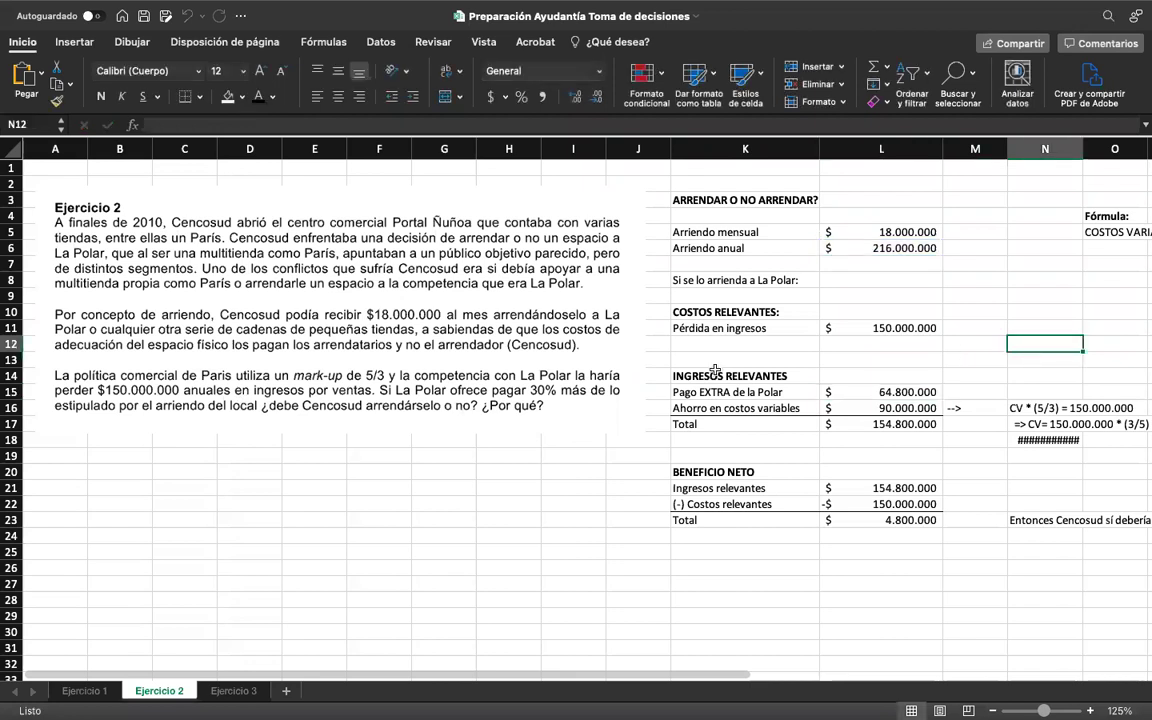
Examine the variable cost savings label in K16 and highlight the mark-up formula note in O4:S5.
left_click(734, 408)
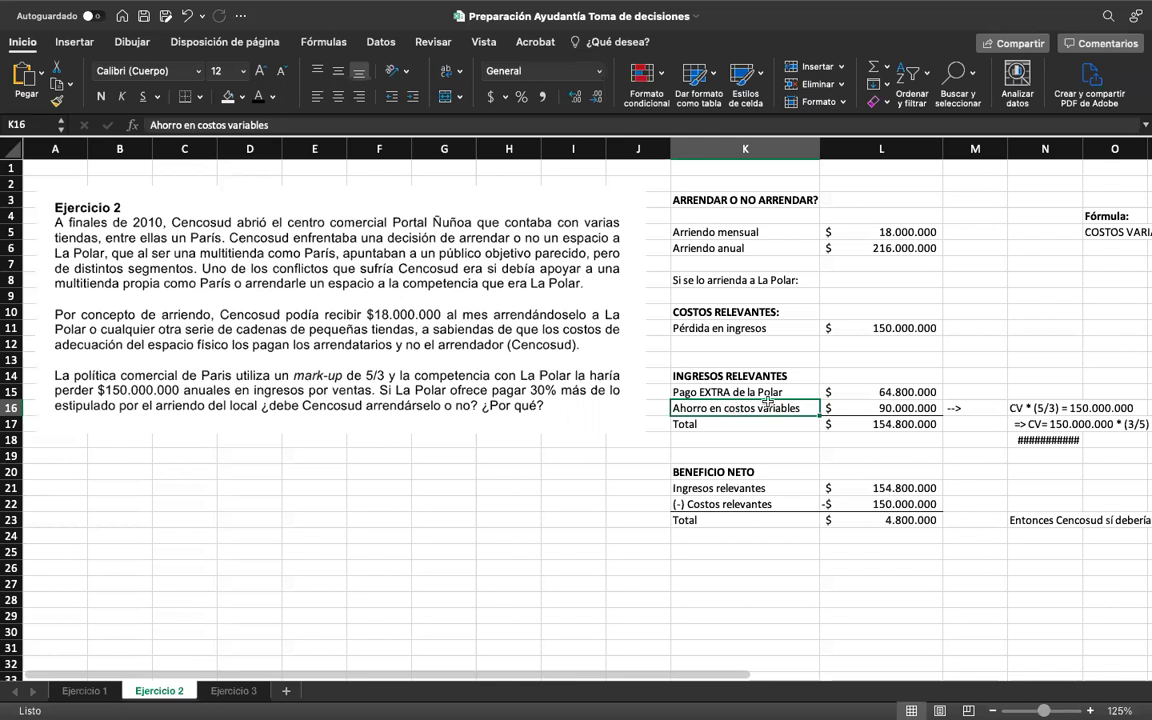
scroll(740, 400, "right", 5)
scroll(761, 389, "right", 2)
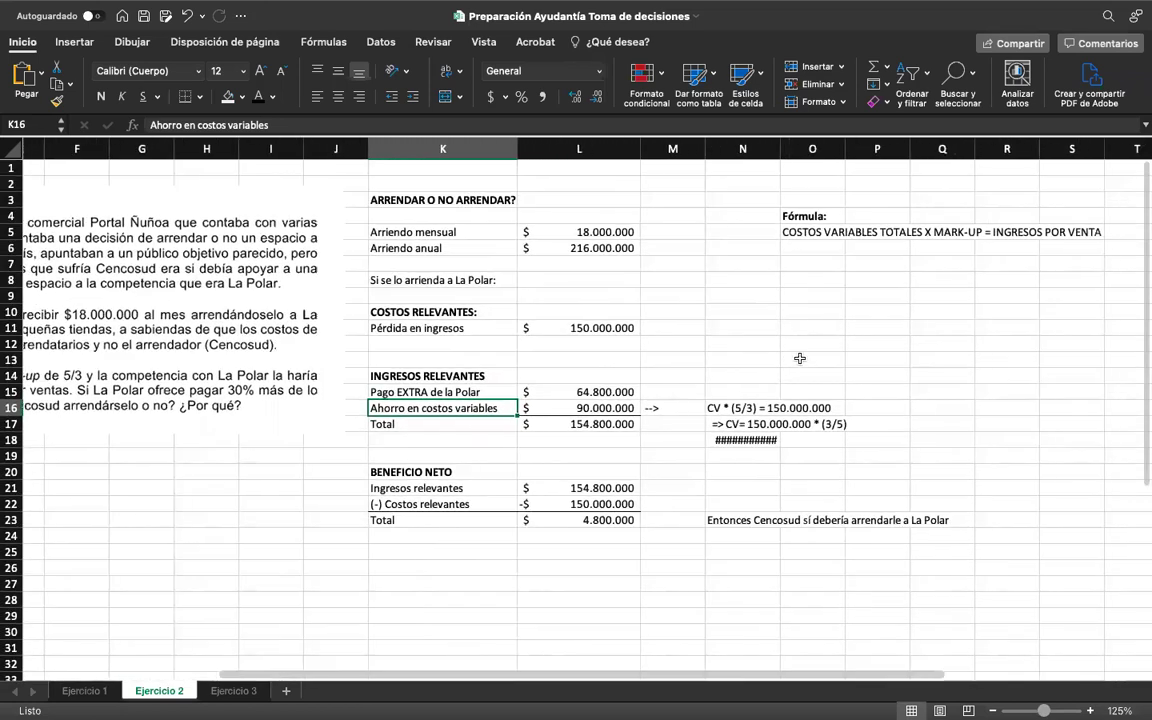
left_click_drag(740, 230, 1030, 209)
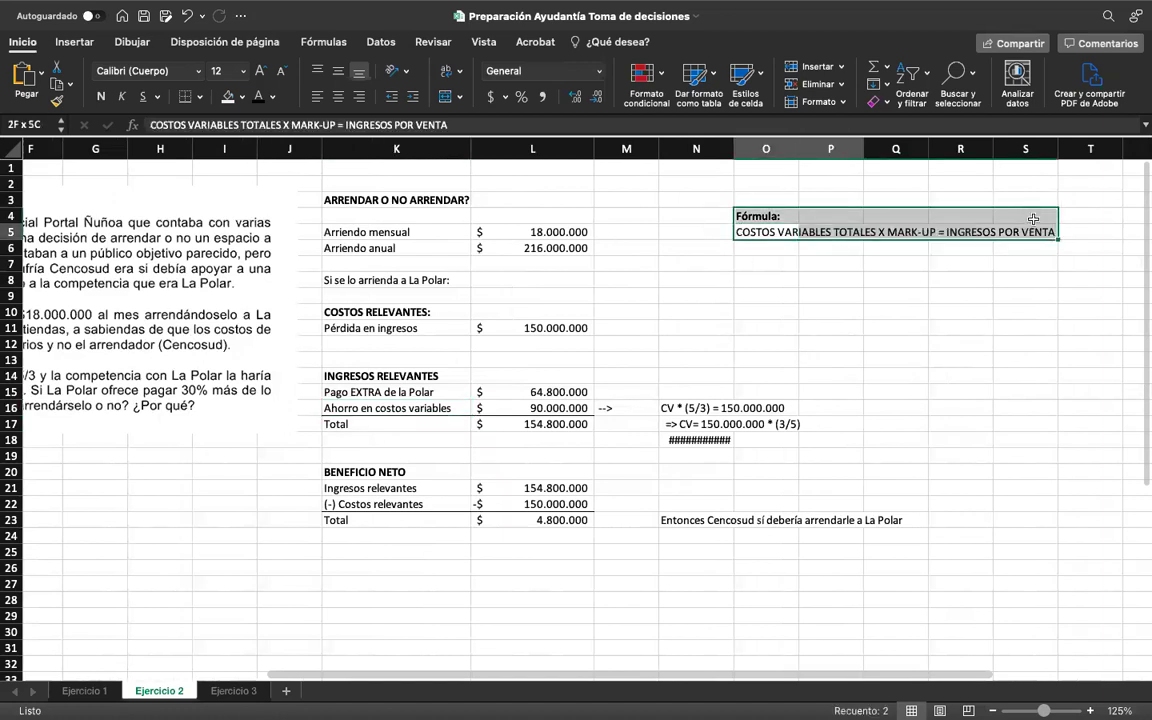
left_click(891, 350)
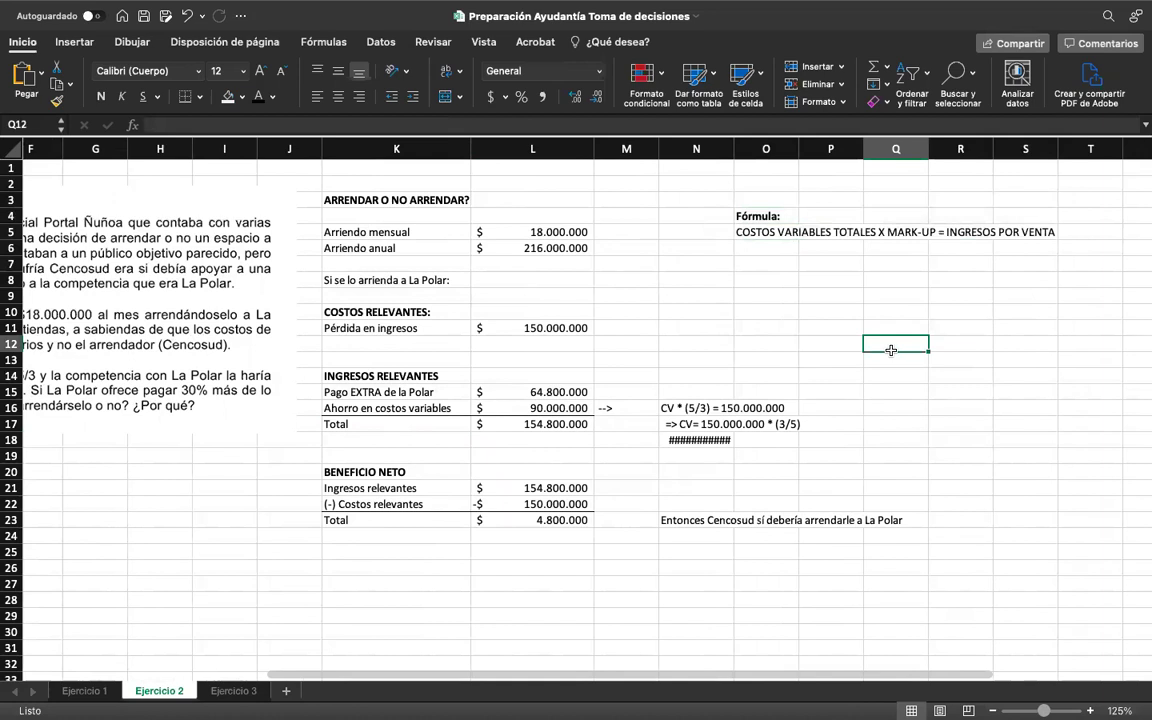
Examine the variable cost equation in N16 that supports the savings in variable costs.
scroll(483, 378, "left", 1)
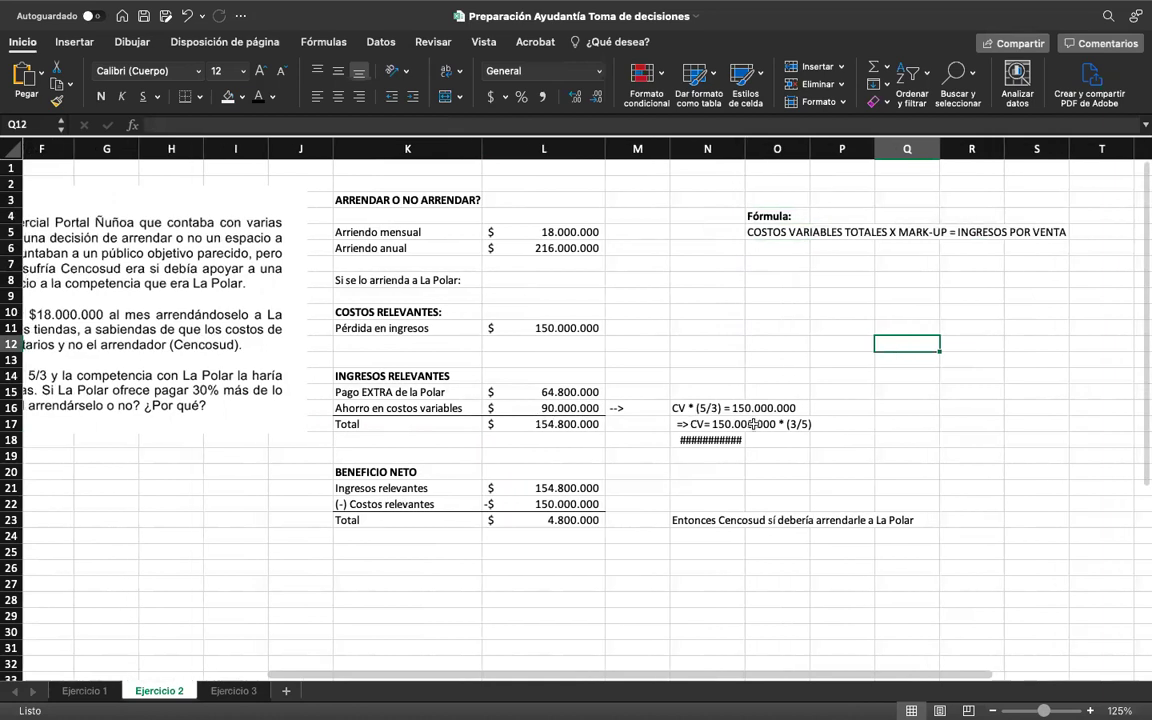
left_click(700, 408)
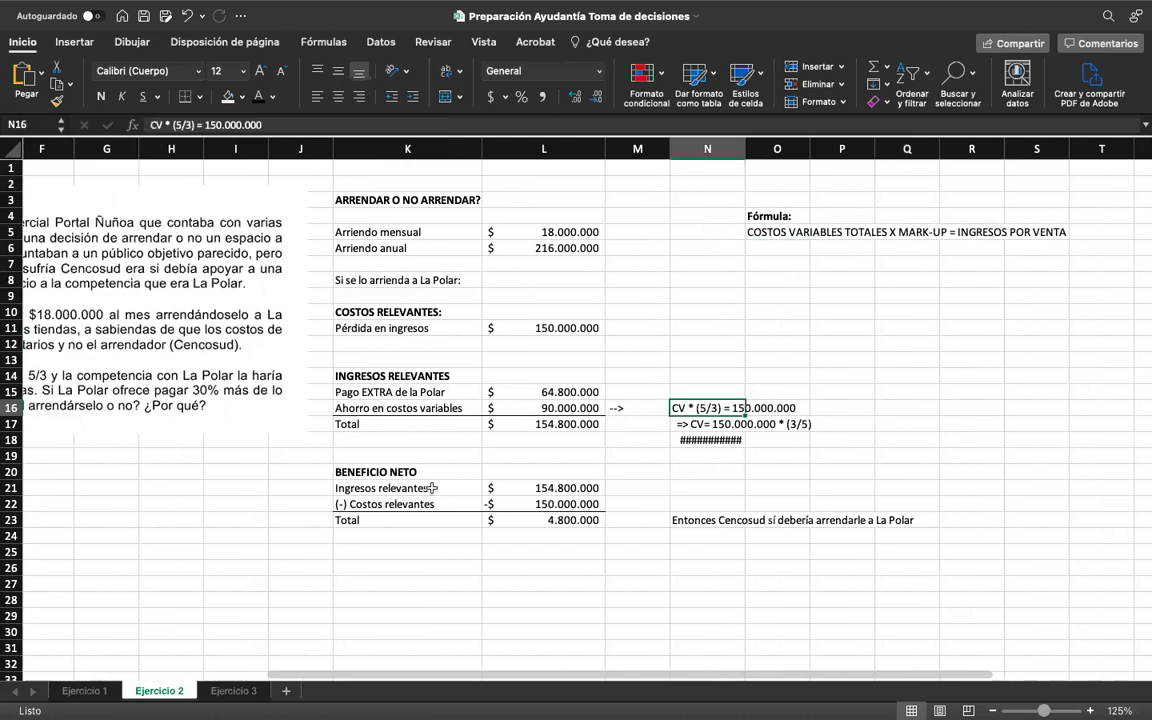
left_click(759, 407)
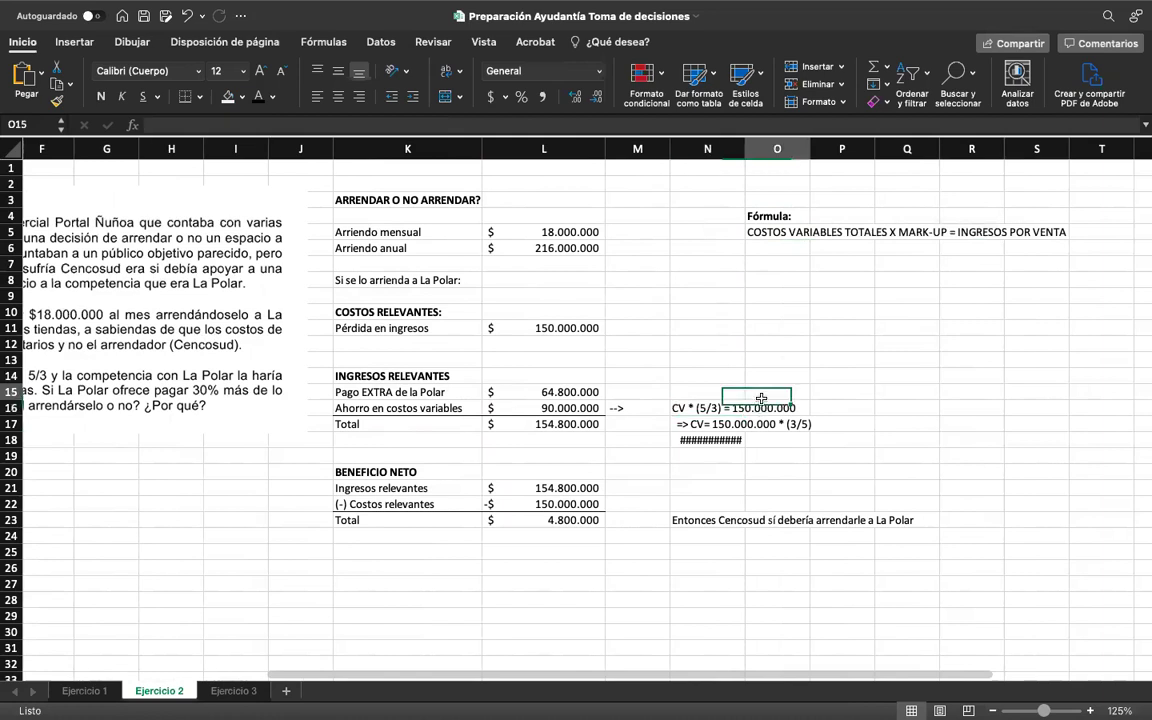
left_click(710, 410)
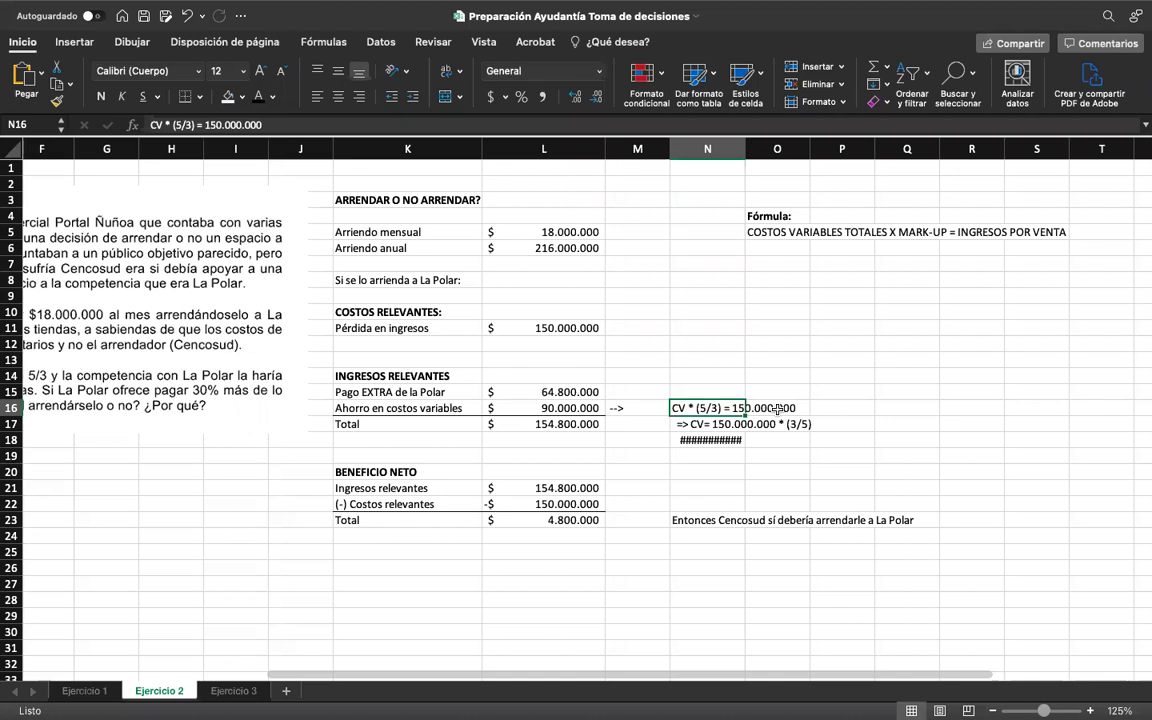
Widen column N enough for the variable cost amount in N18 to display in full.
key("Down")
key("Down")
left_click_drag(744, 148, 774, 148)
left_click(681, 455)
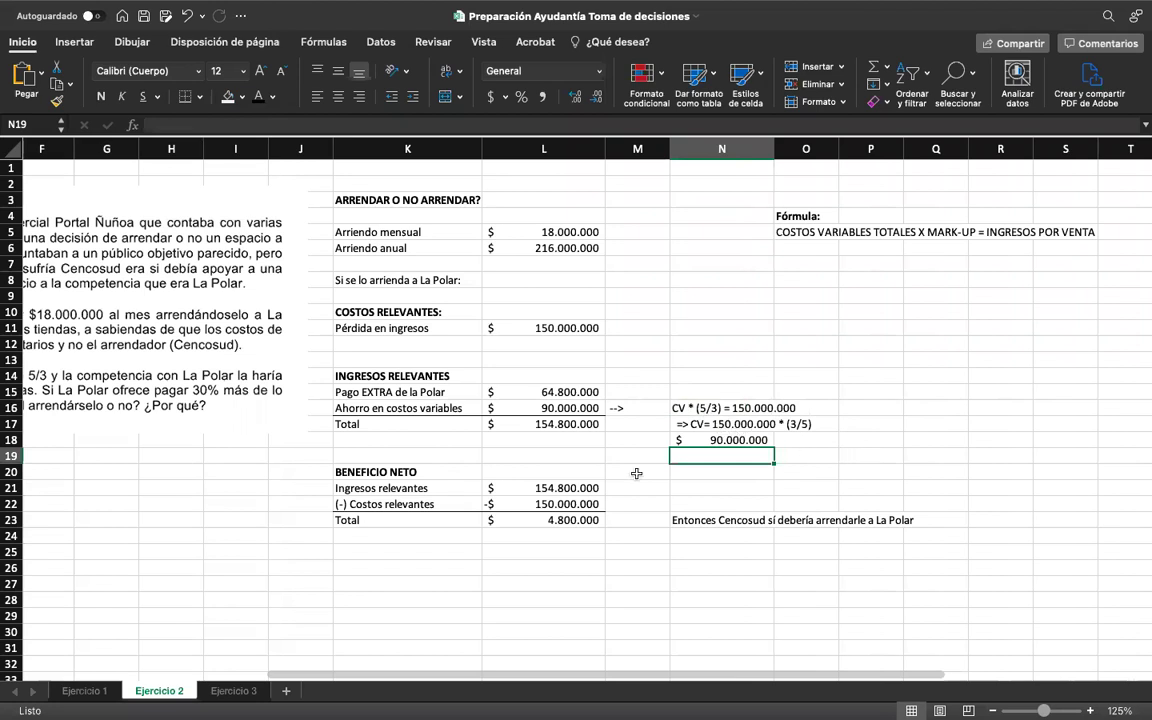
Inspect the variable cost formula in N18 and the total relevant income formula in L17.
double_click(733, 440)
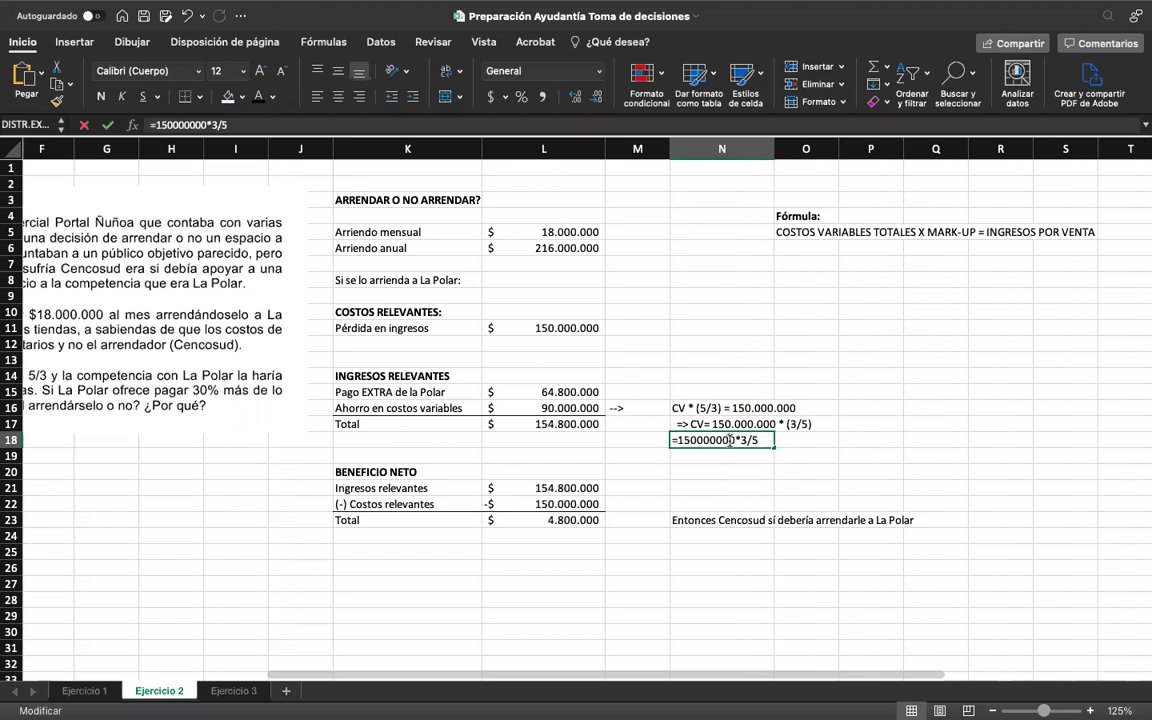
left_click(862, 320)
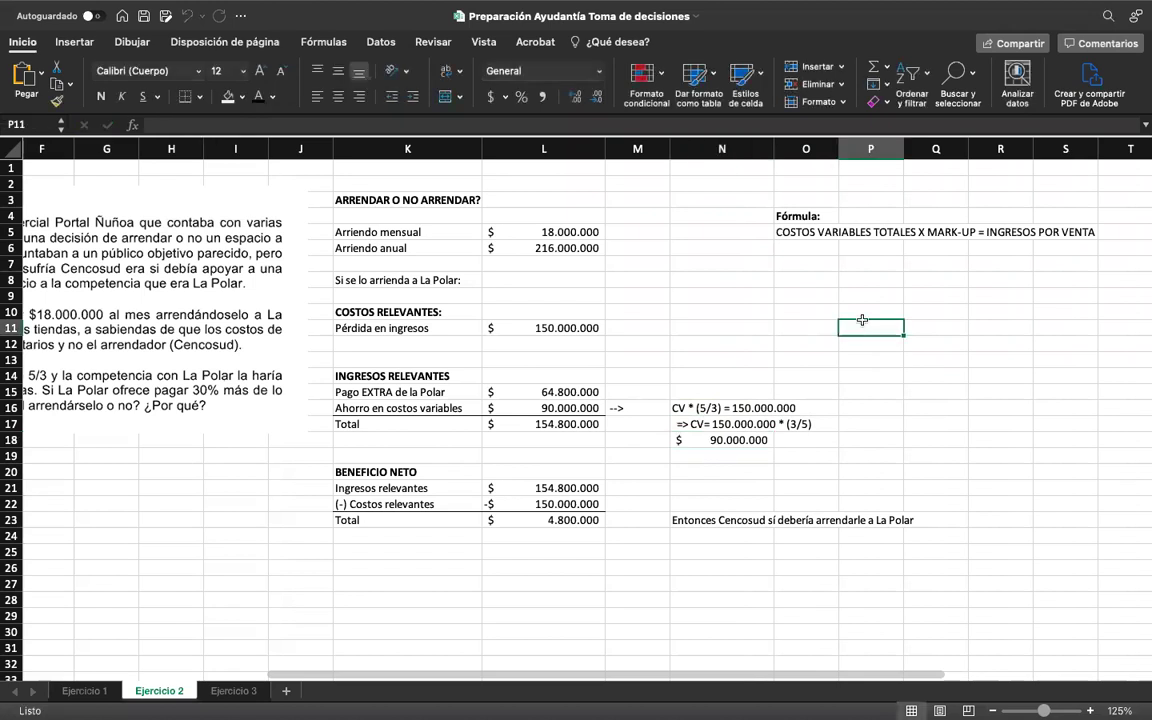
double_click(579, 424)
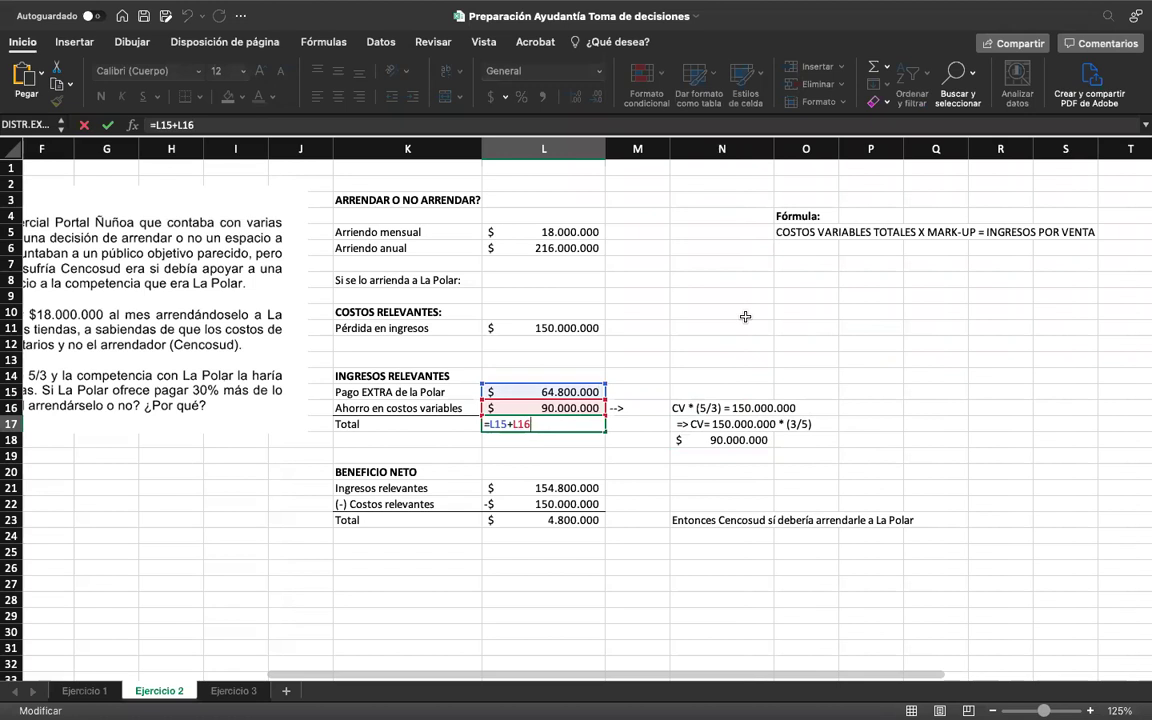
left_click(699, 342)
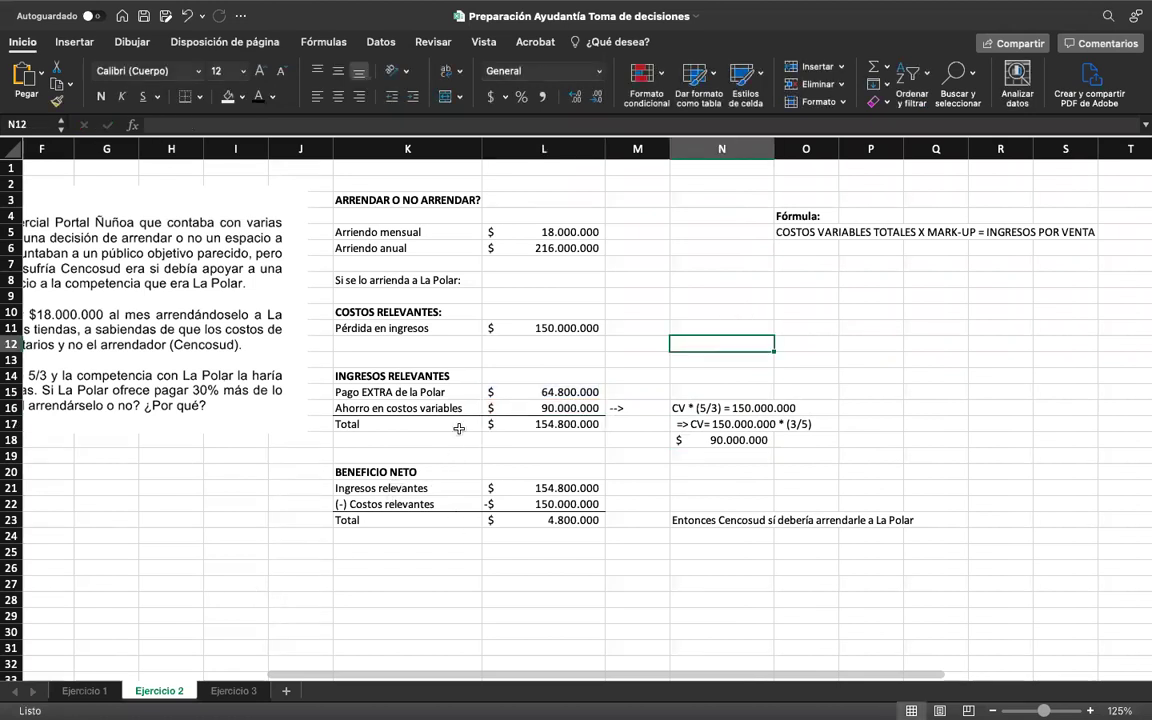
Examine the net benefit total formula in L23 together with the relevant costs heading and the exercise statement.
left_click(422, 312)
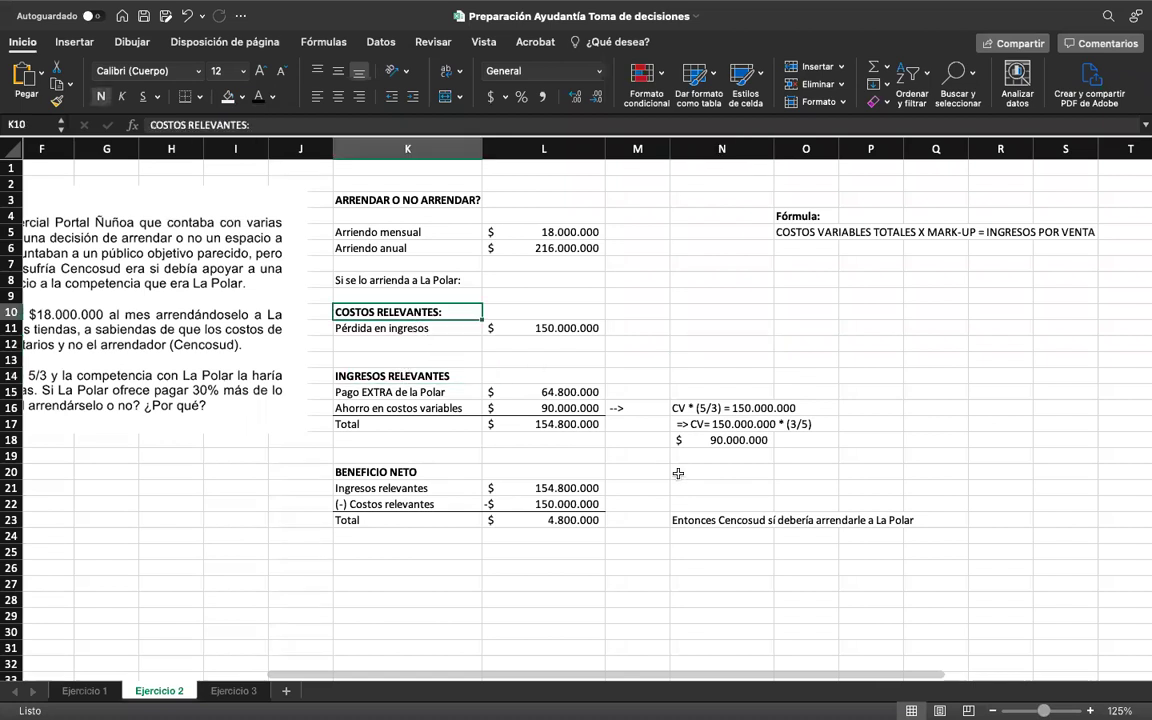
left_click(525, 520)
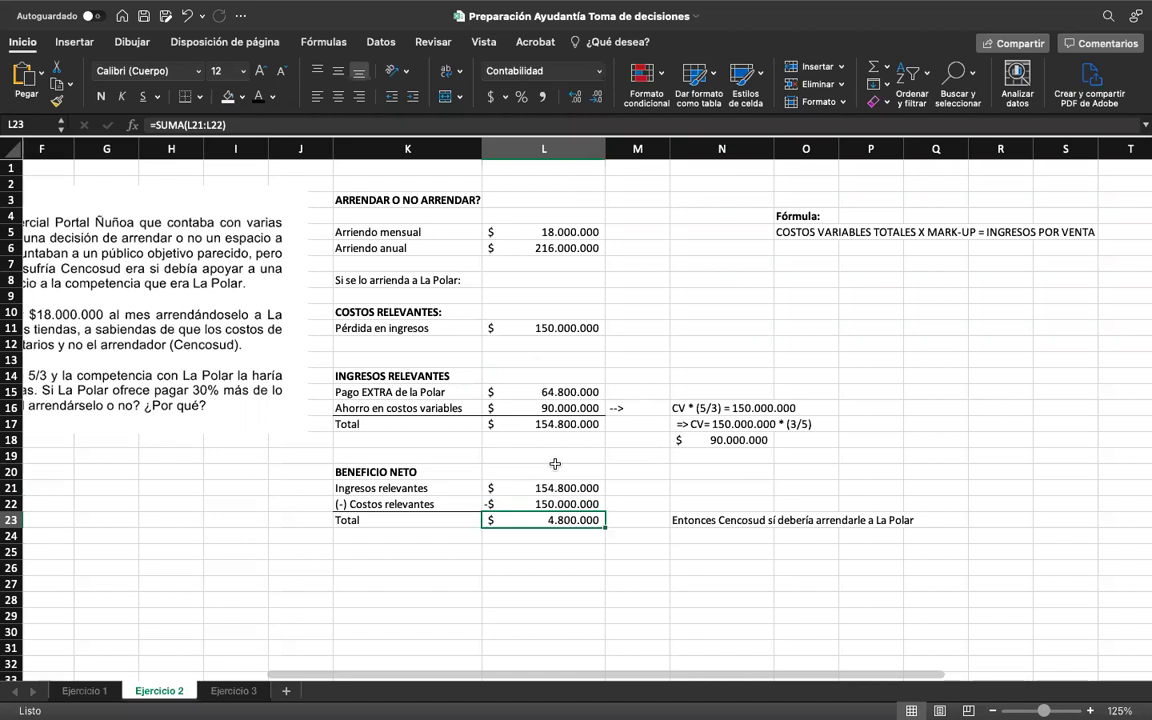
left_click(635, 518)
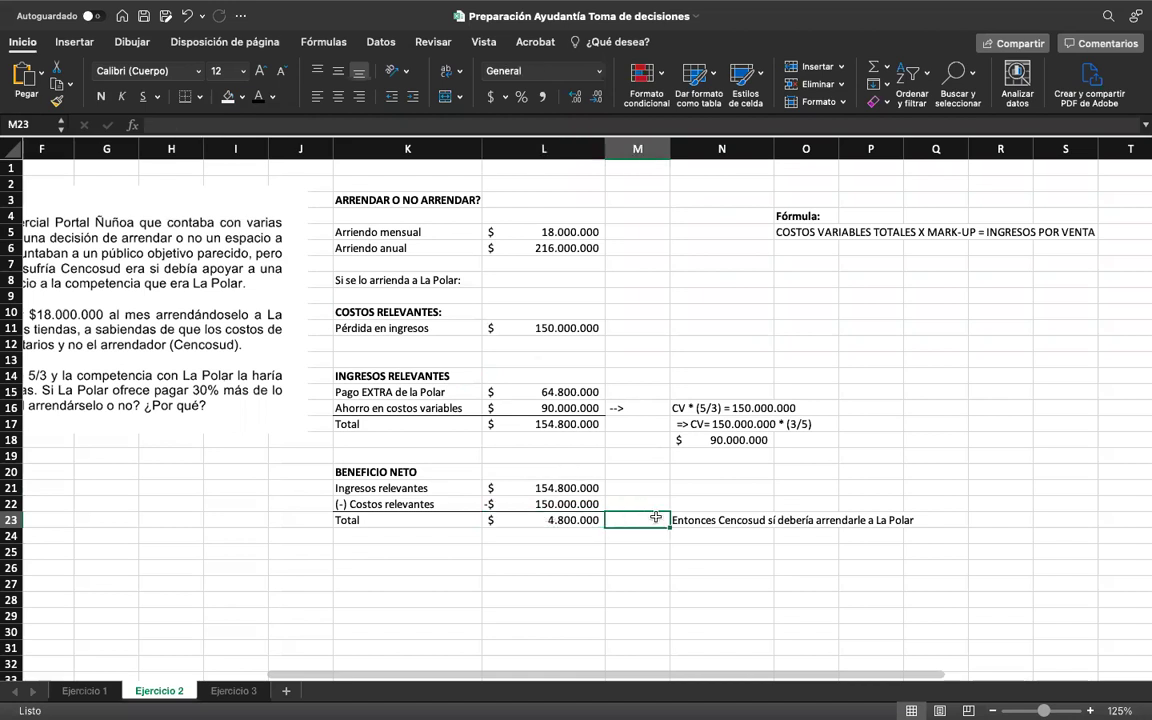
scroll(655, 517, "left", 5)
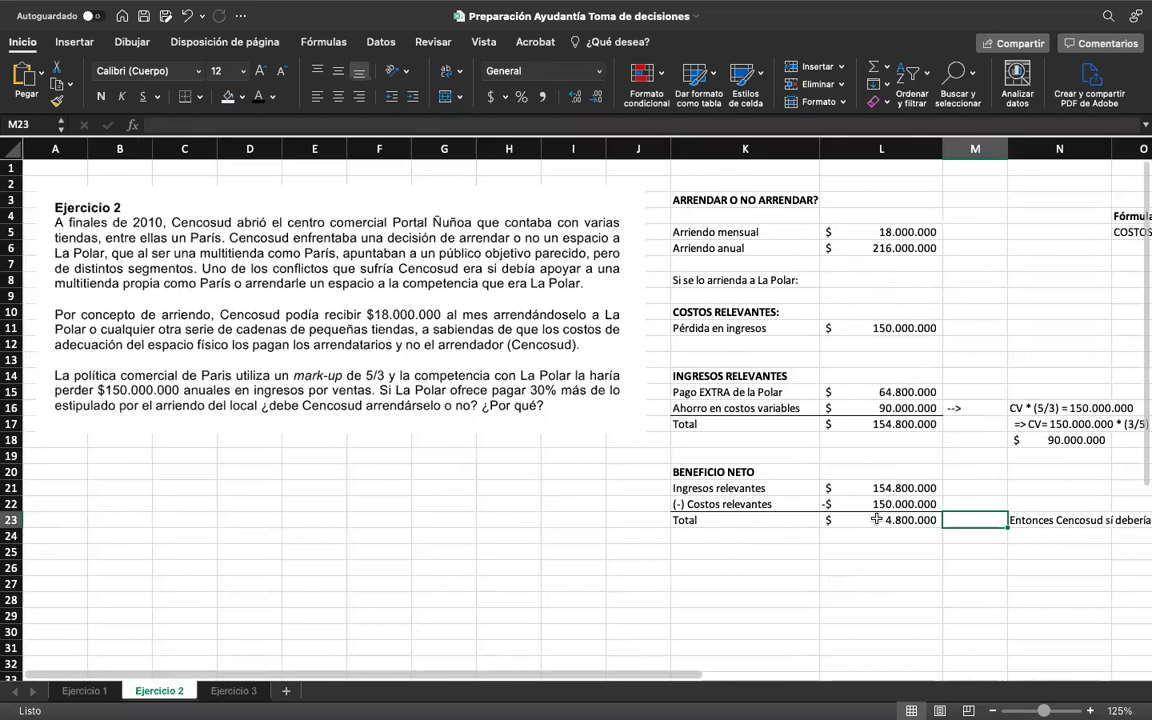
left_click(876, 519)
scroll(876, 571, "right", 1)
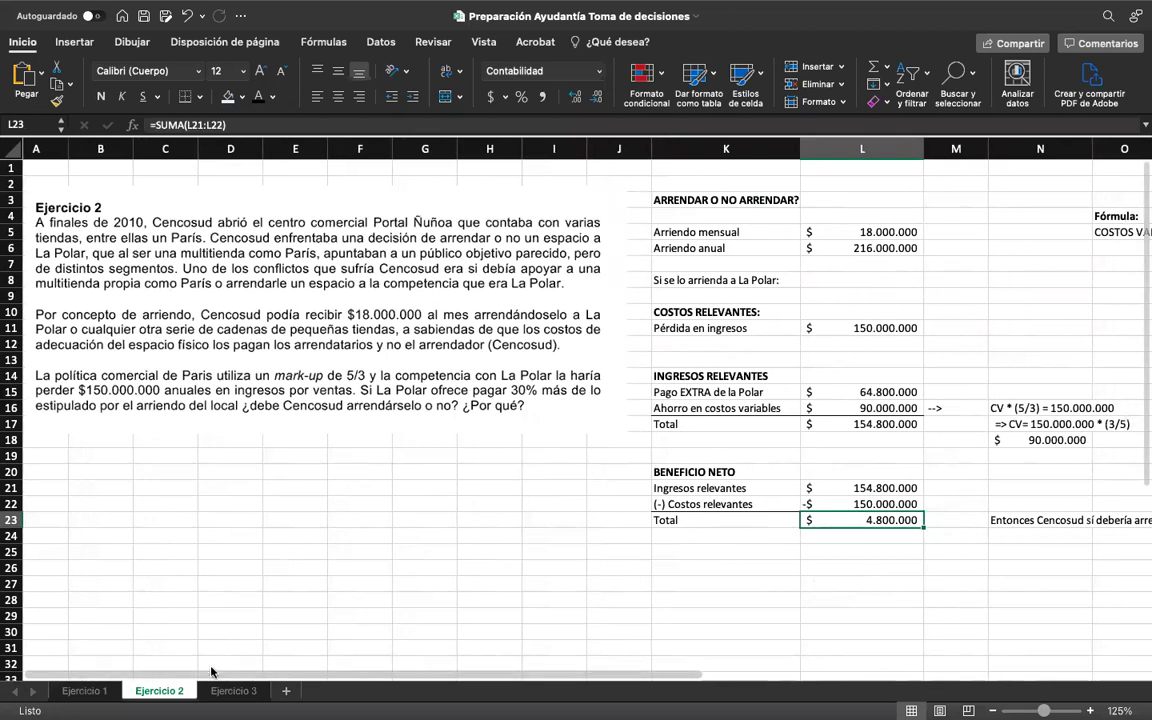
scroll(335, 618, "right", 4)
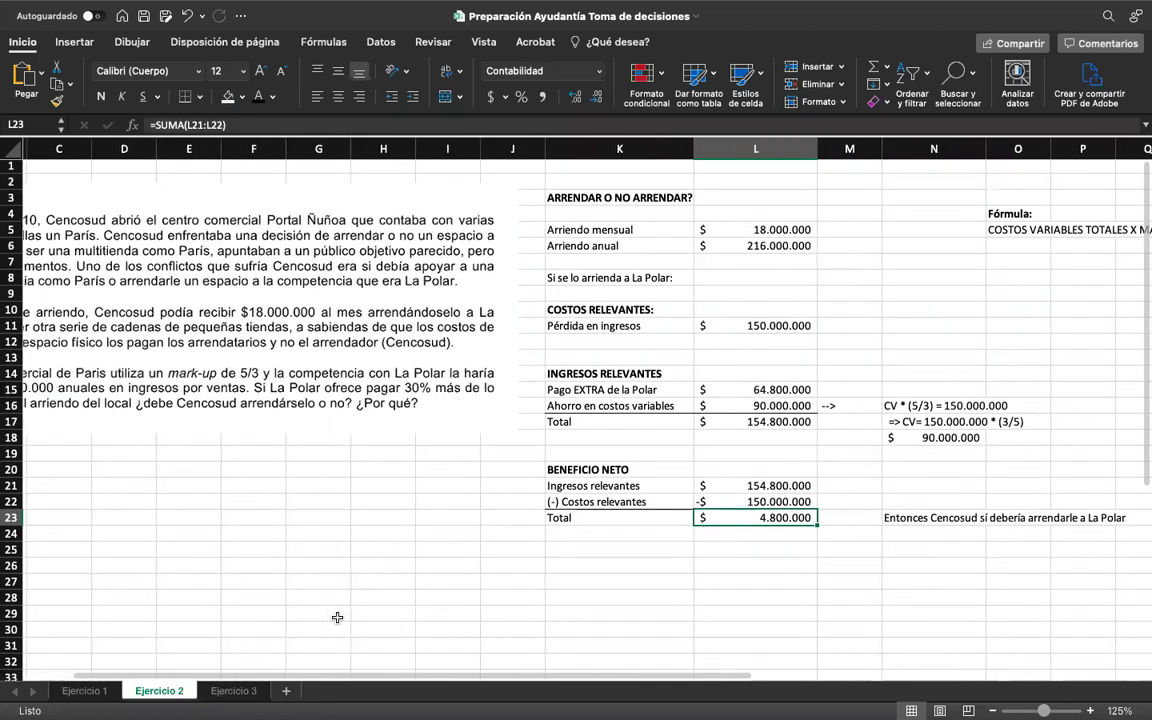
scroll(722, 392, "right", 2)
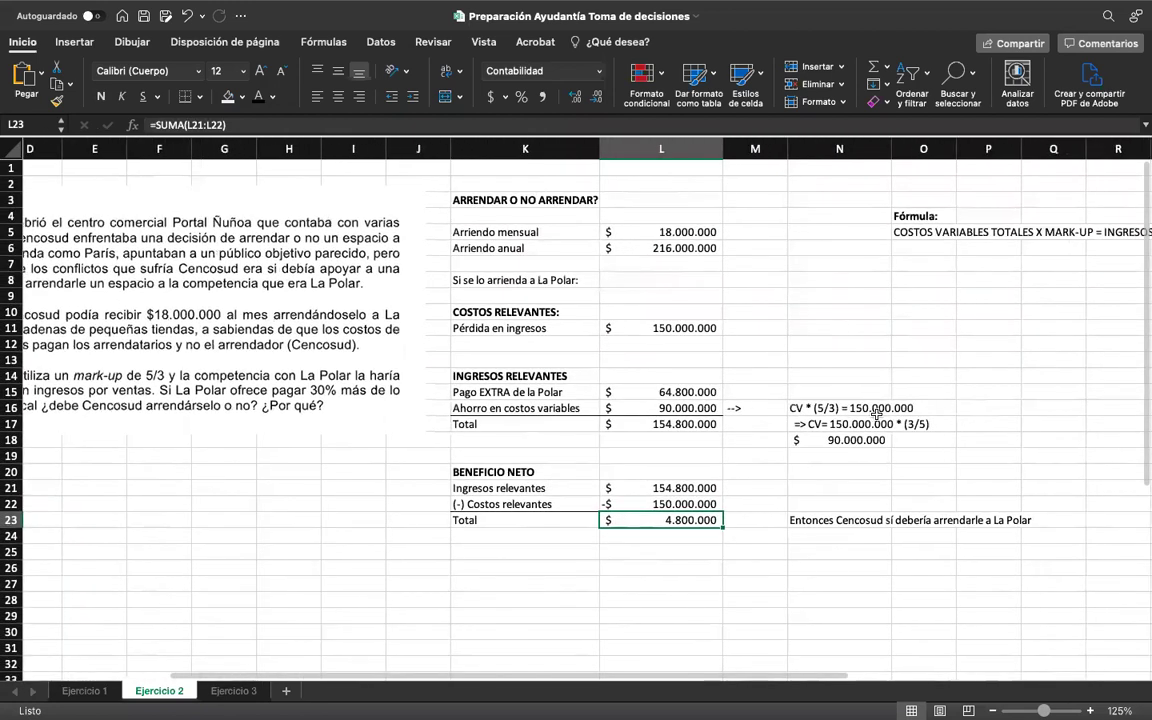
scroll(895, 414, "right", 1)
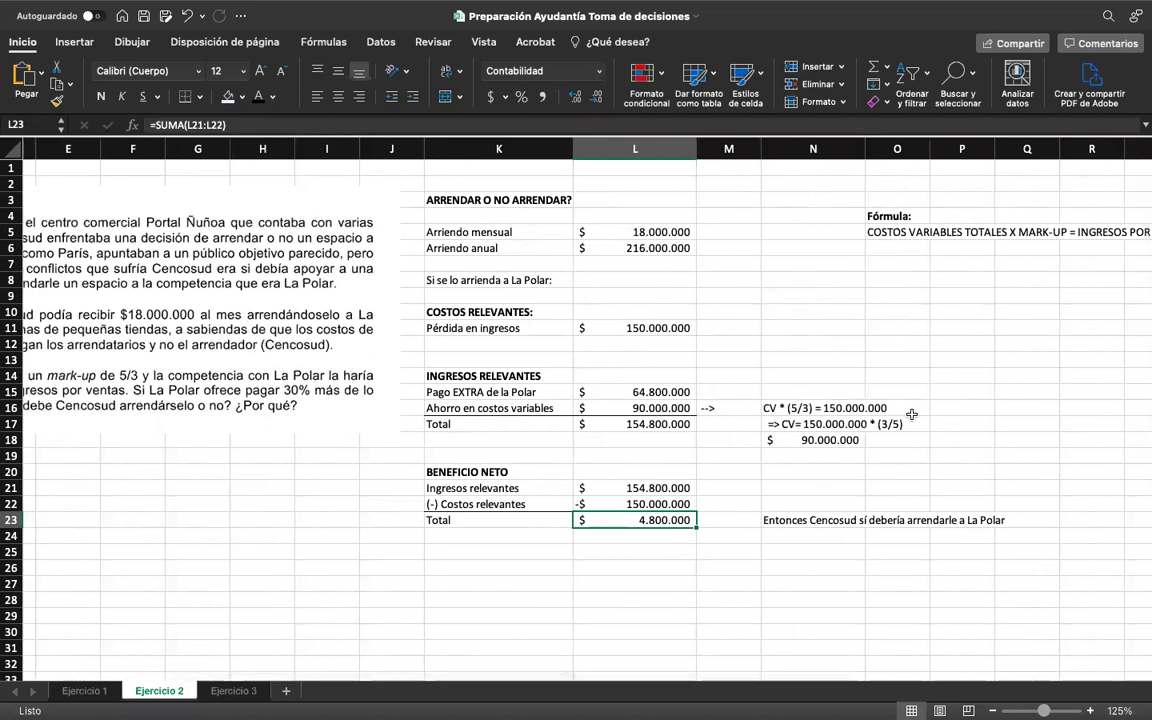
Compare the relevant costs entry in L22 with the revenue loss in L11 and the variable cost savings label in K16.
left_click(643, 505)
left_click(640, 328)
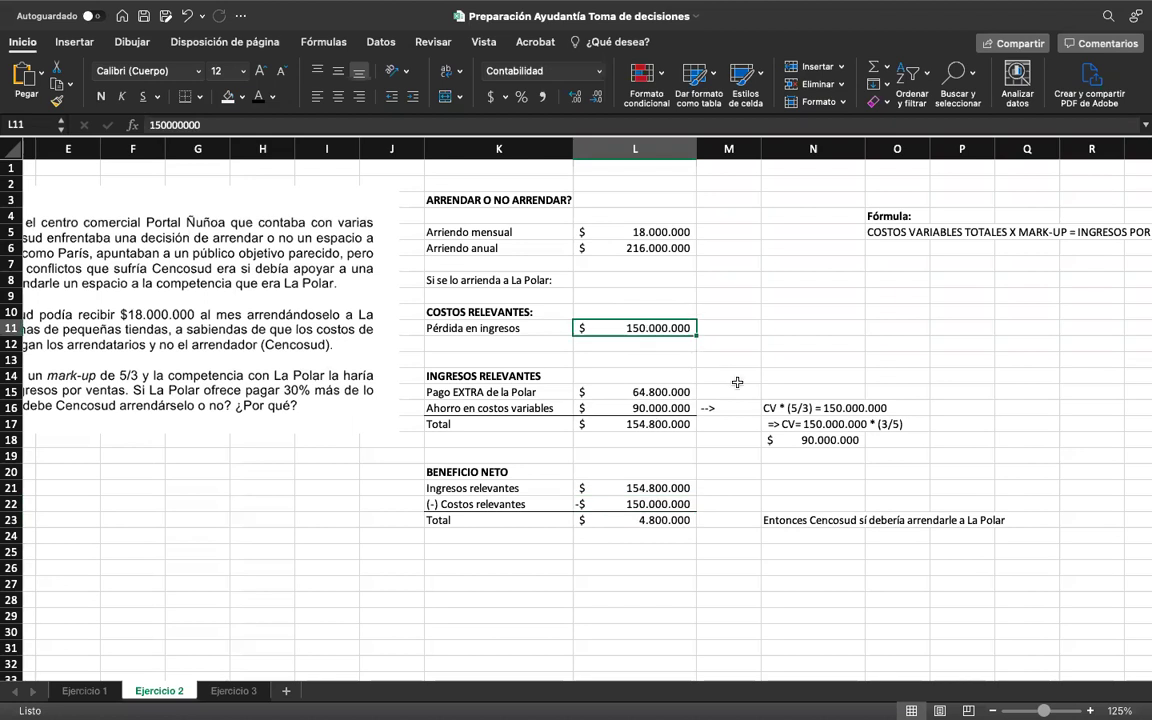
scroll(737, 382, "right", 3)
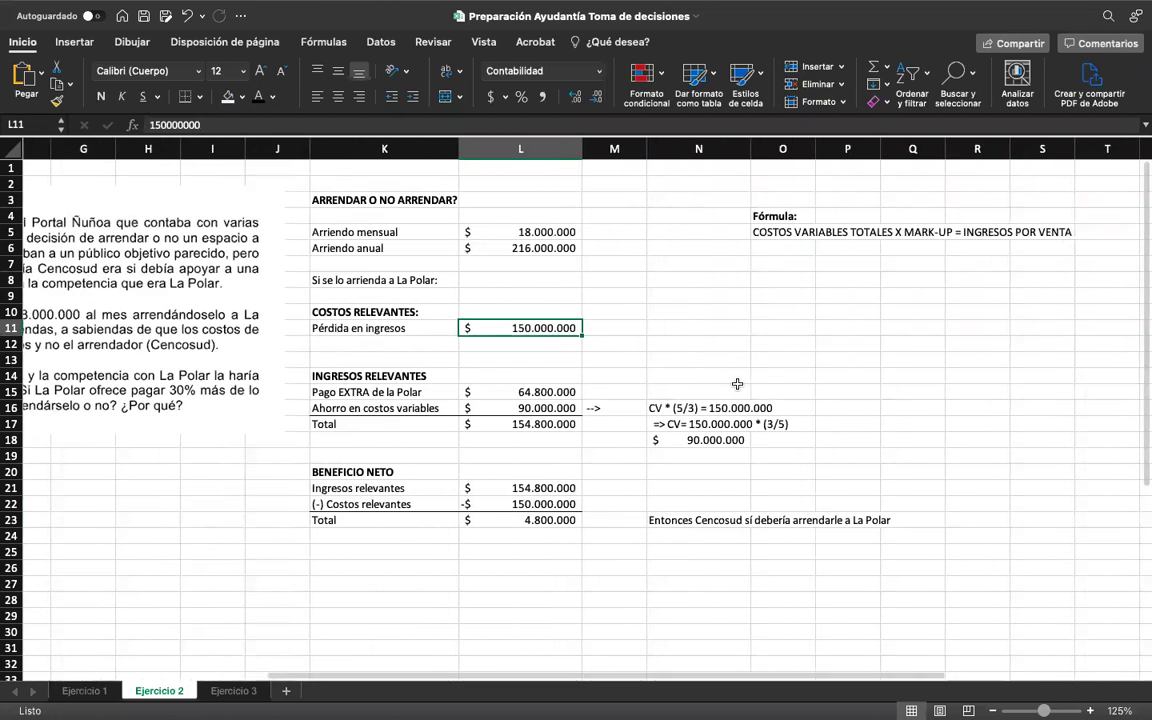
scroll(737, 384, "right", 1)
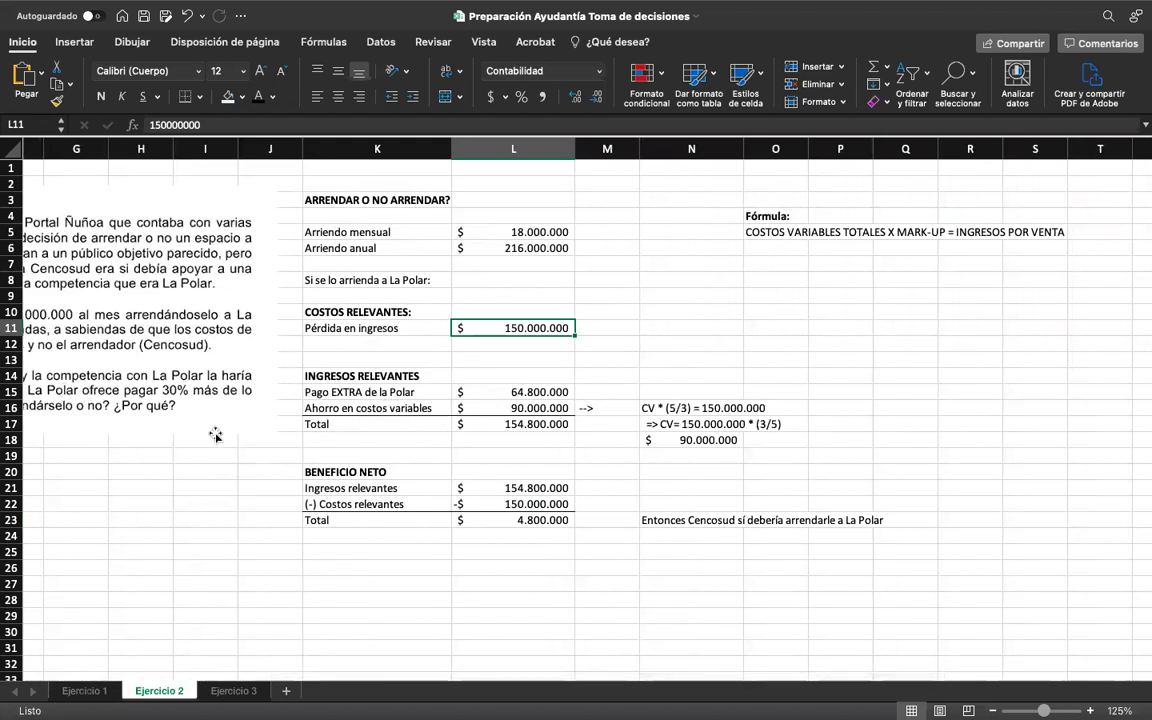
left_click(405, 408)
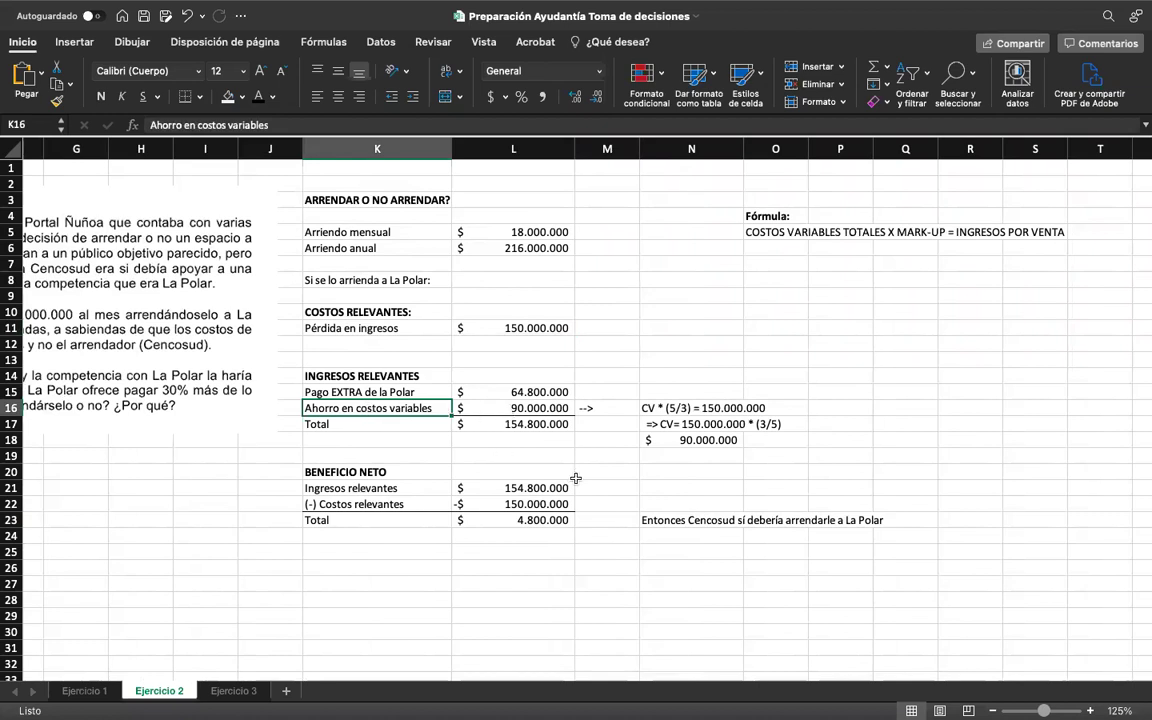
Reread the Ejercicio 2 statement on La Polar's rent offer and the mark-up policy beside the solution.
scroll(600, 462, "left", 5)
scroll(636, 455, "left", 5)
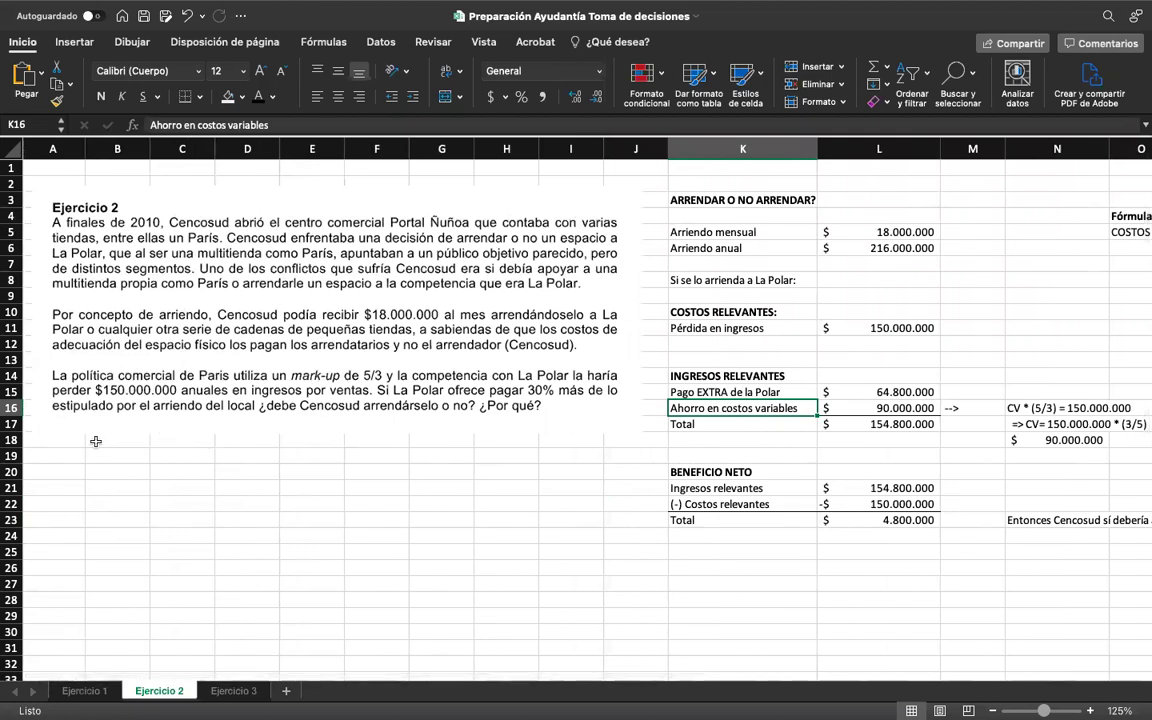
left_click(302, 433)
left_click(595, 535)
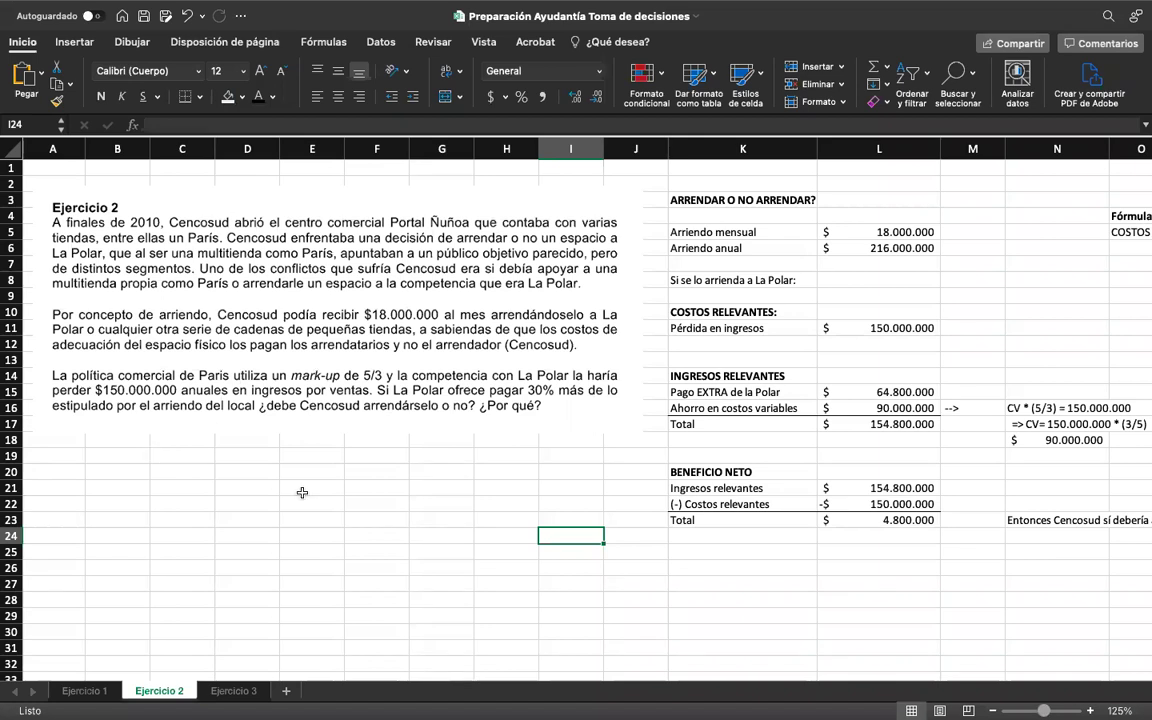
scroll(536, 449, "right", 1)
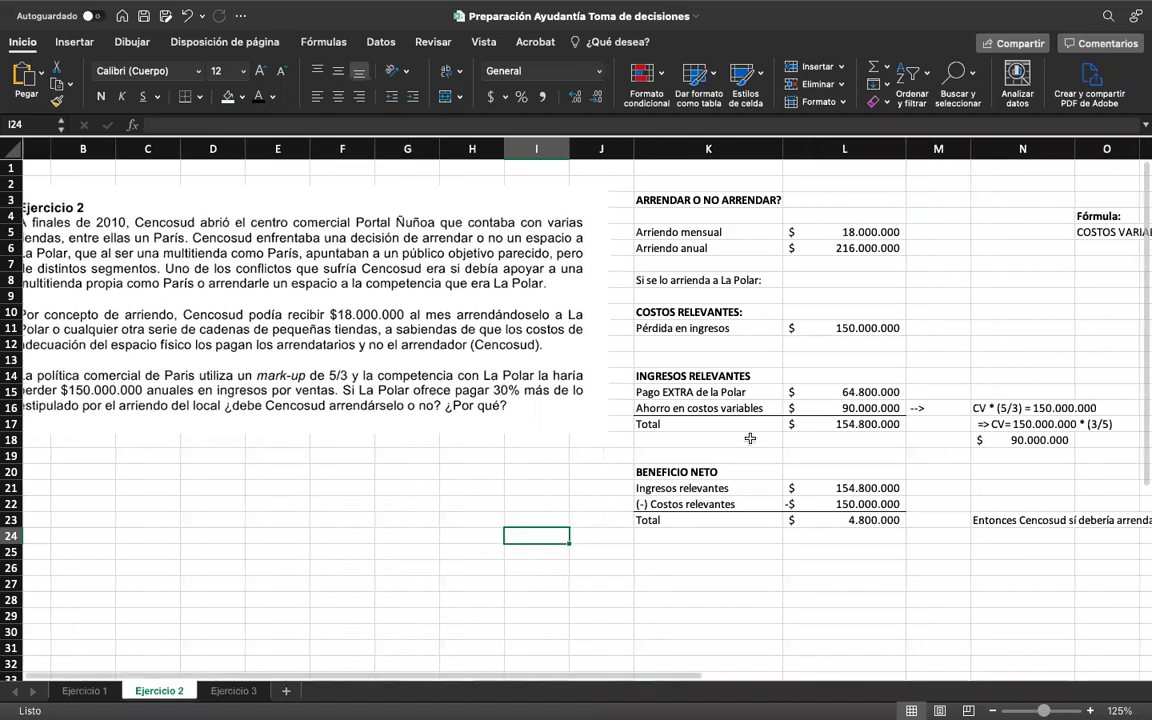
Check the revenue loss in L11 against the variable cost calculation and the mark-up formula note.
left_click(845, 328)
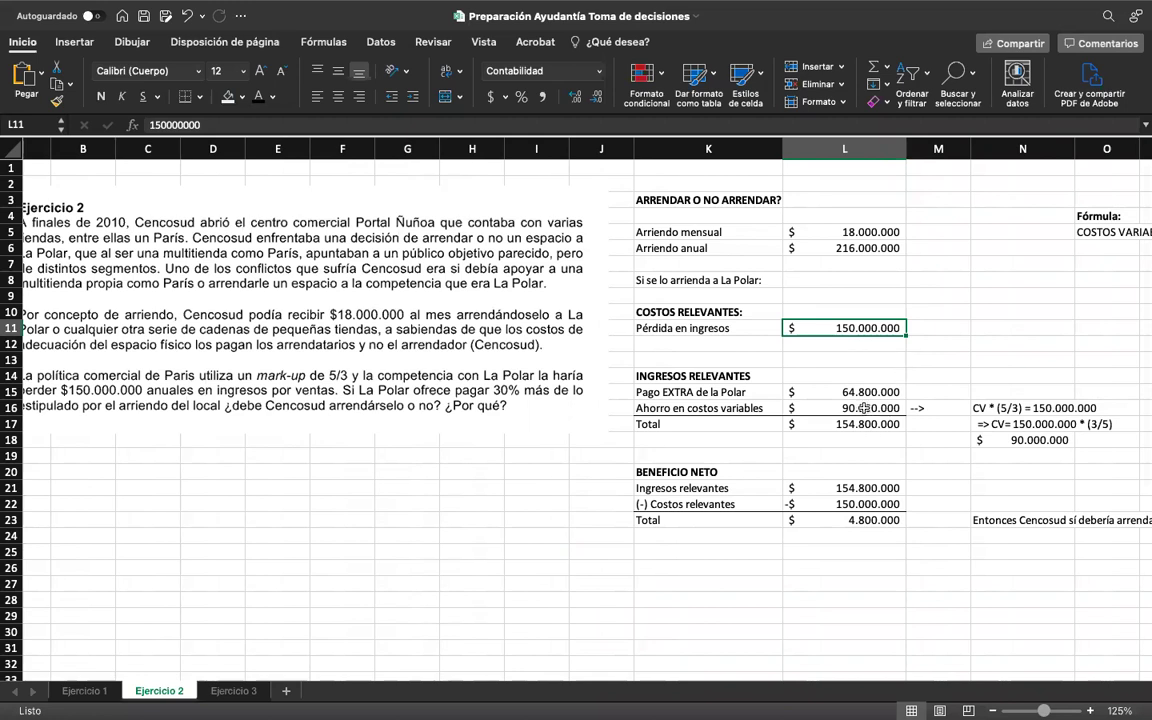
scroll(780, 370, "right", 7)
scroll(690, 275, "left", 1)
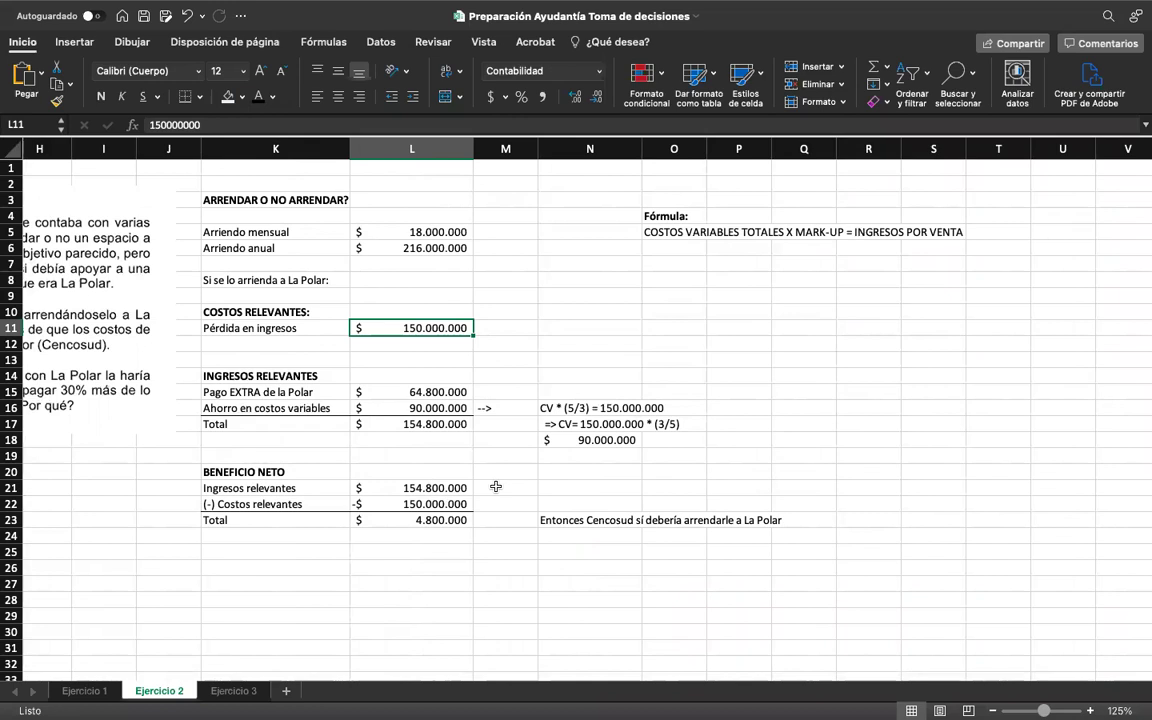
scroll(535, 458, "left", 7)
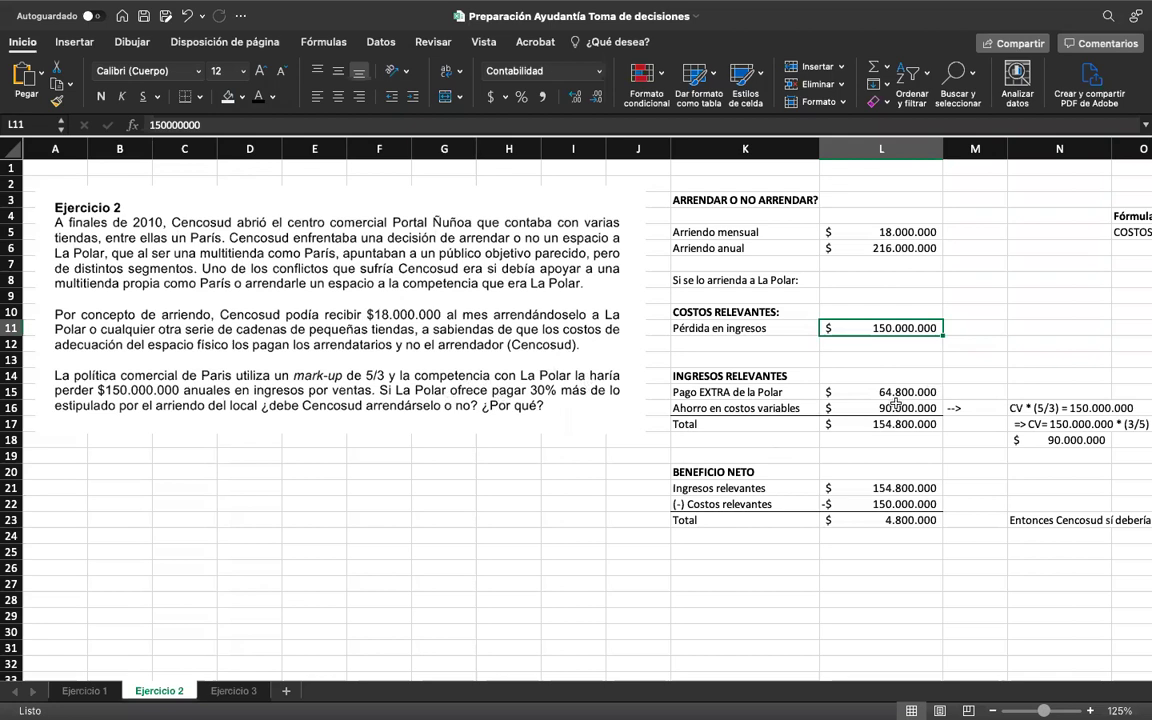
Inspect the annual rent formula in L6 and the extra payment formula in L15, then the revenue loss in L11.
left_click(856, 244)
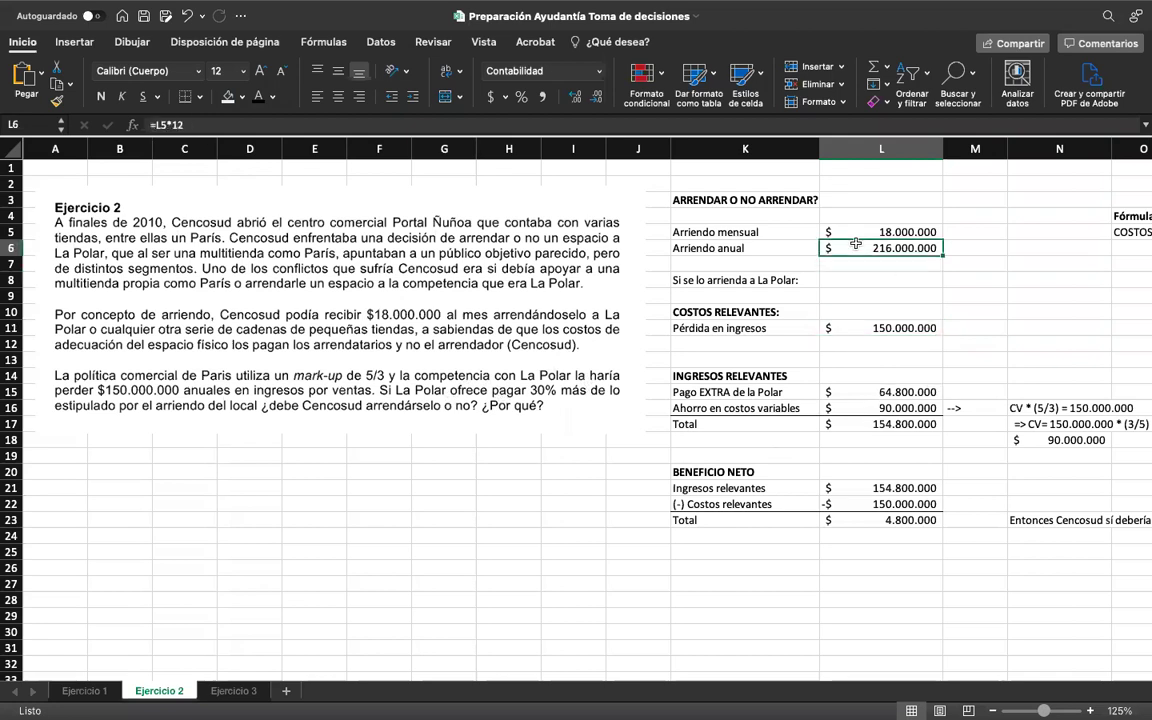
left_click(913, 392)
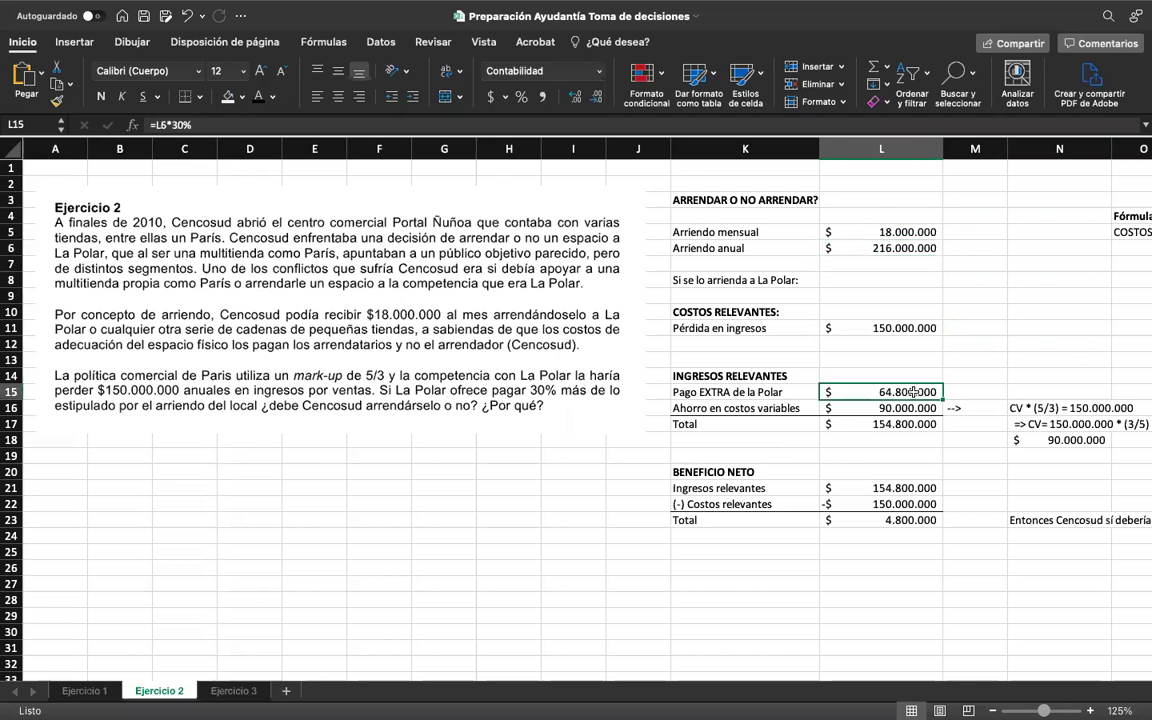
left_click(893, 328)
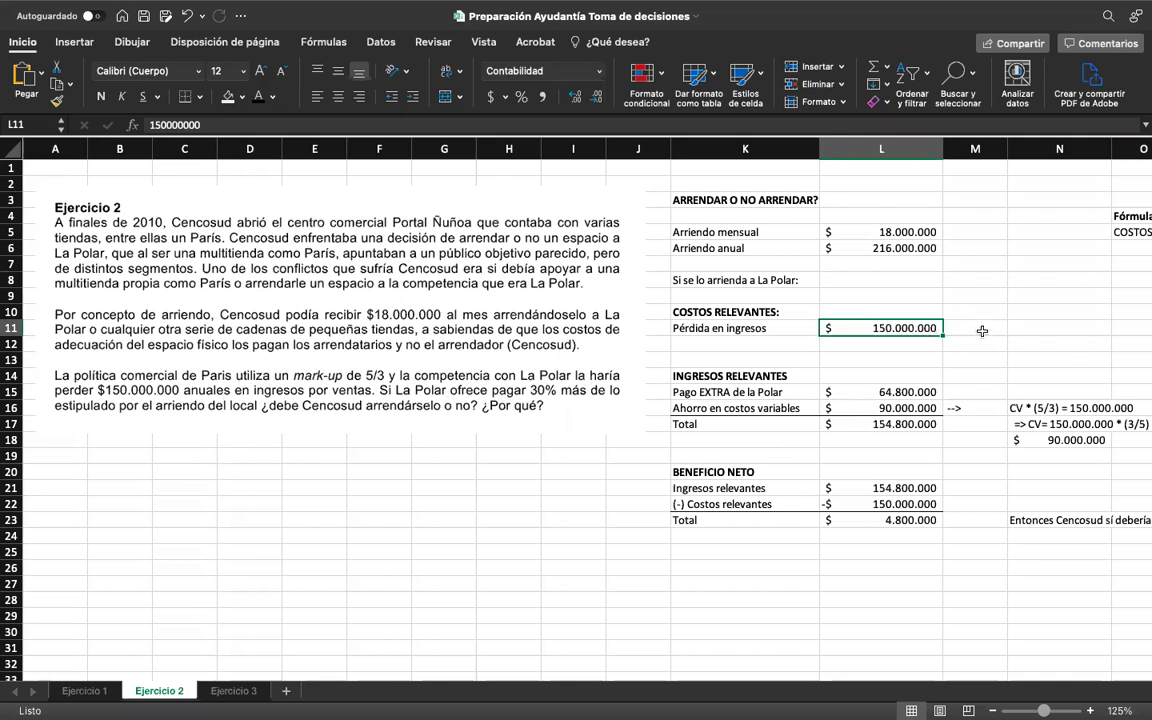
left_click(955, 329)
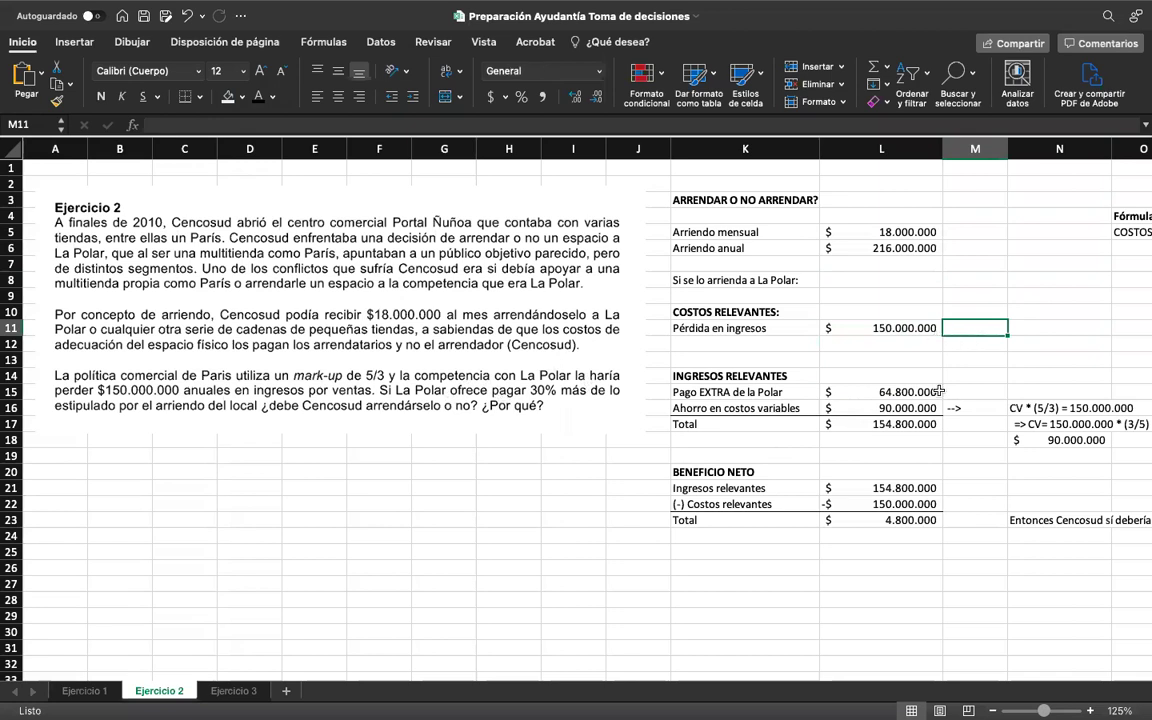
scroll(940, 391, "down", 1)
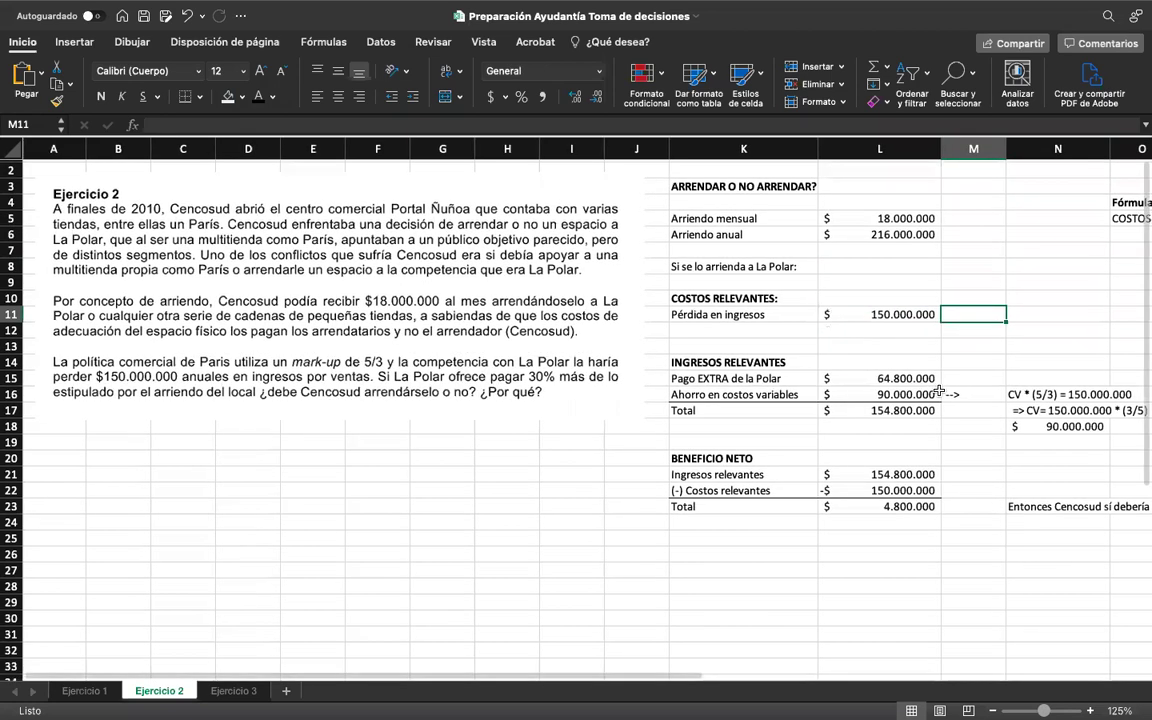
Go back over the revenue loss in L11, the relevant income figures in L15:L17 and the annual rent in L6.
left_click(875, 318)
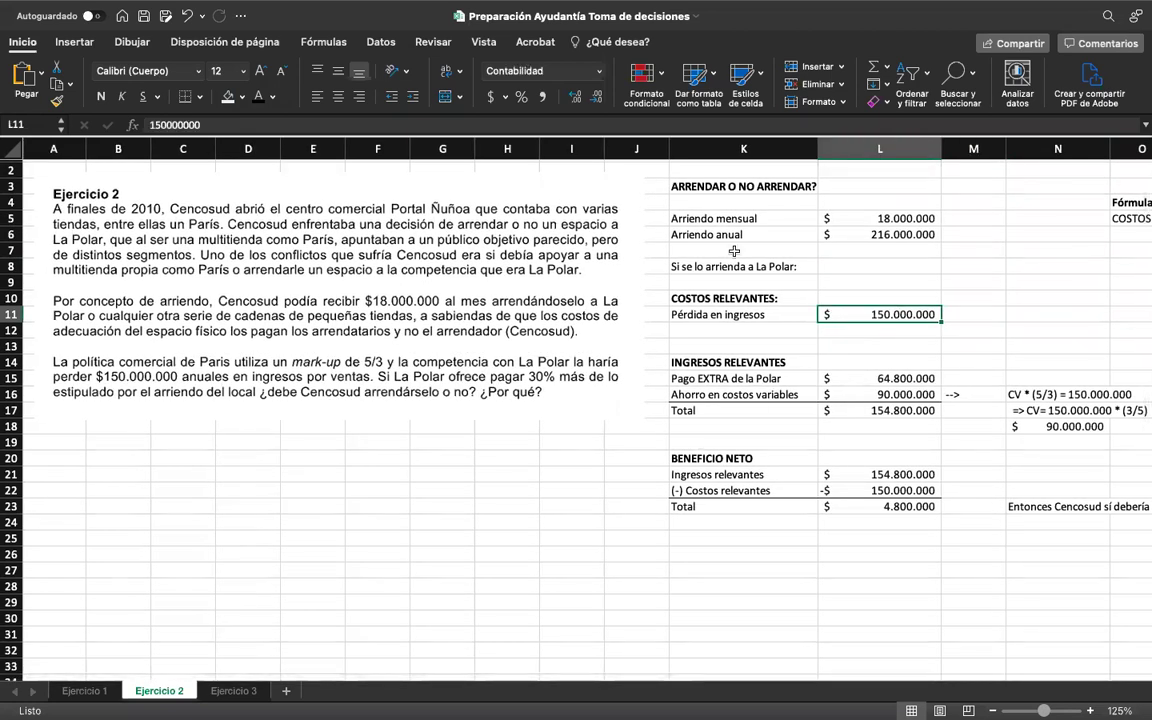
left_click(878, 380)
left_click_drag(880, 400, 880, 412)
left_click(1028, 302)
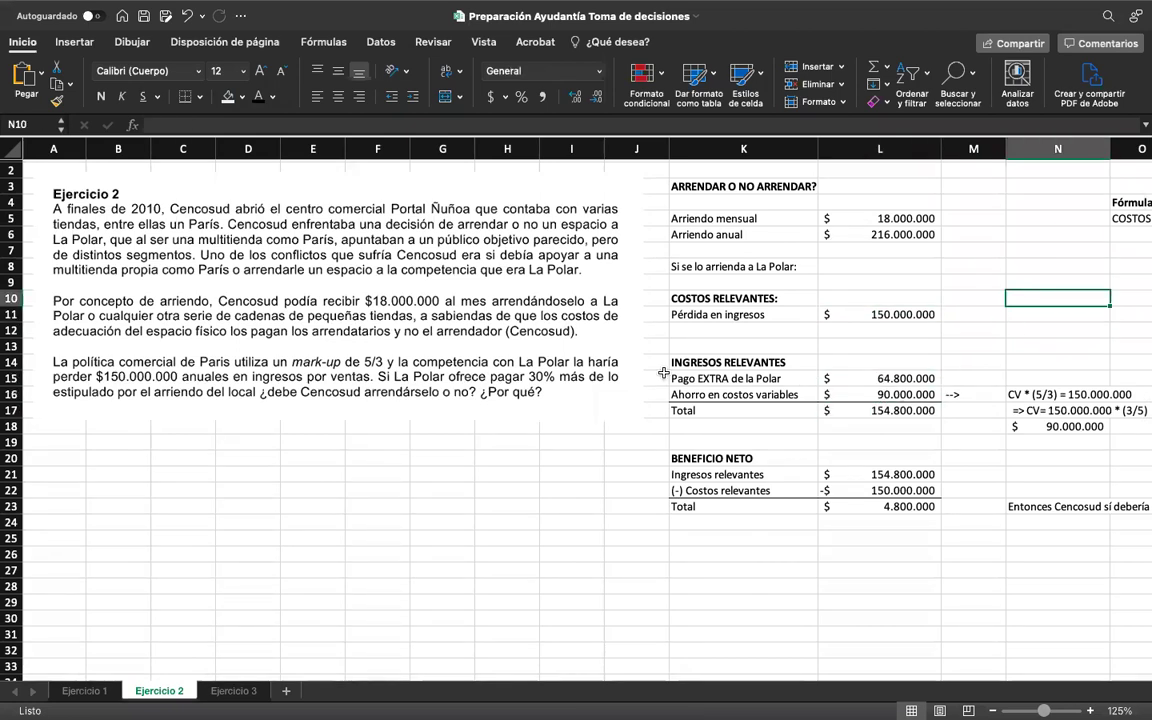
left_click(905, 233)
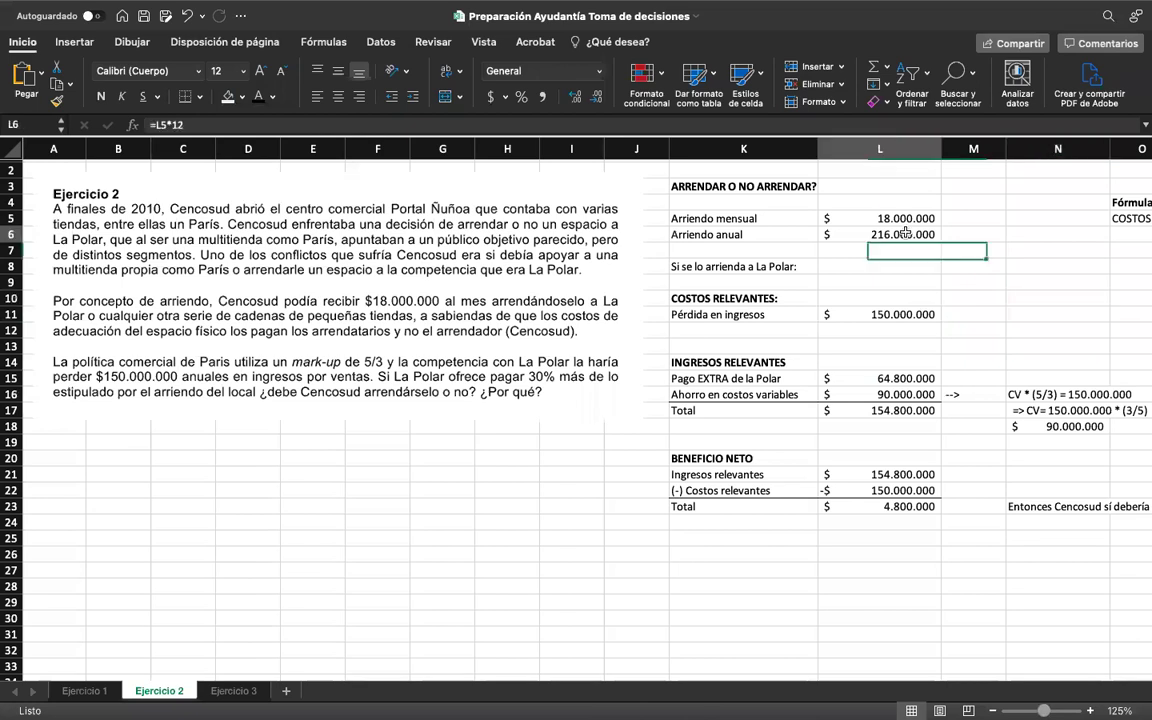
left_click(966, 281)
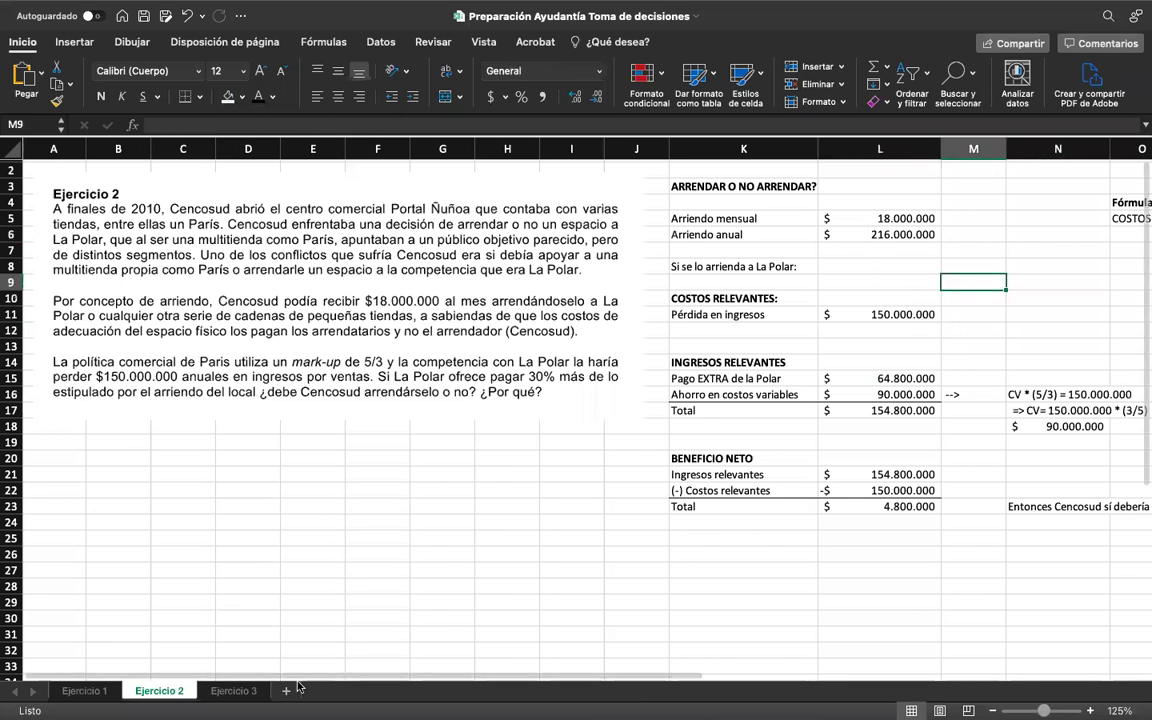
scroll(598, 480, "right", 5)
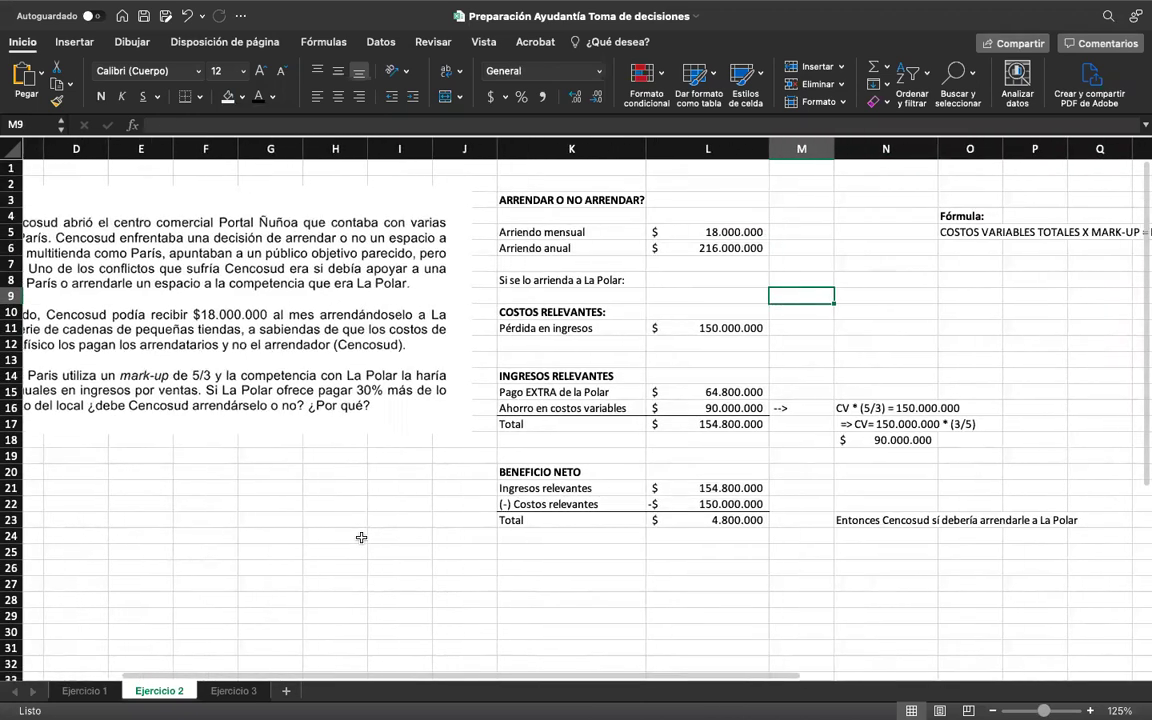
scroll(361, 538, "left", 5)
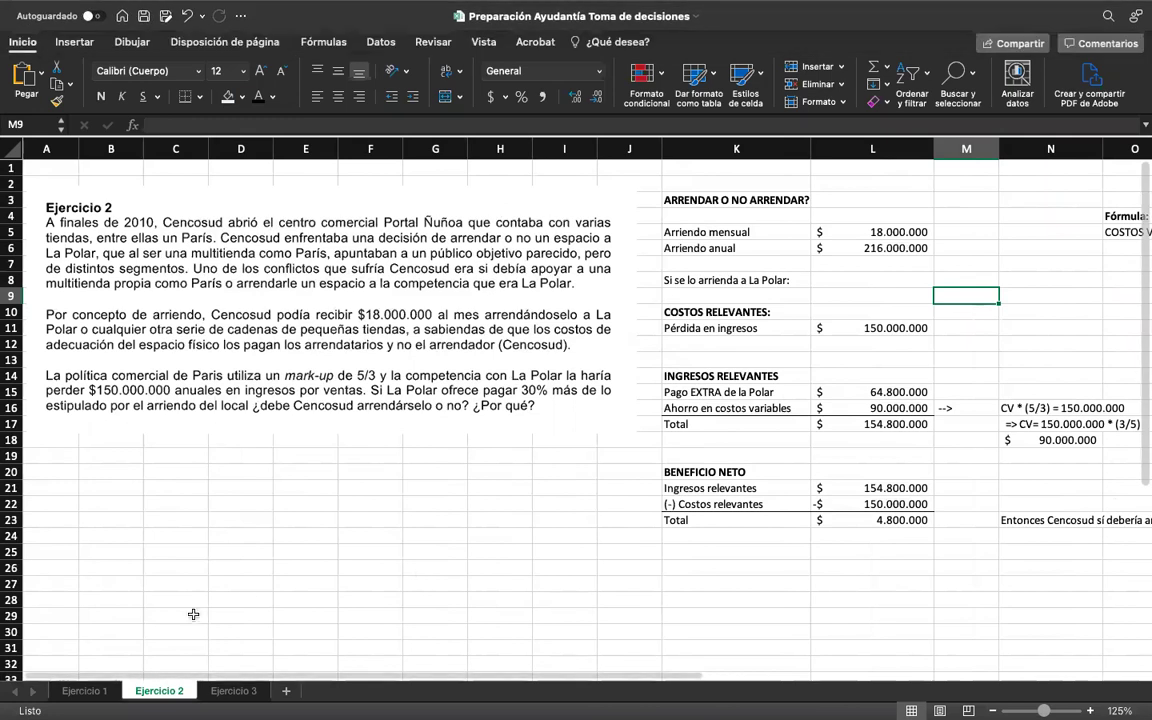
Open the Ejercicio 3 sheet and zoom to 118% to read the hospital statement alongside its data table.
left_click(229, 691)
scroll(252, 257, "up", 3)
scroll(252, 257, "left", 2)
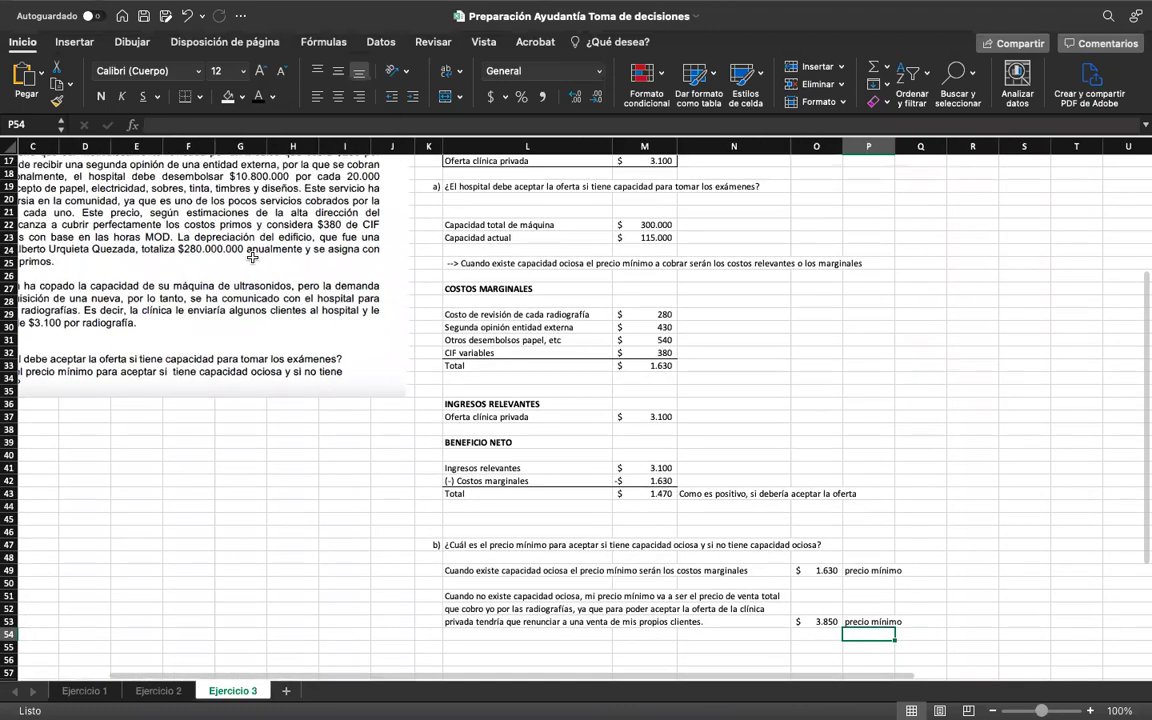
scroll(252, 257, "up", 5)
scroll(252, 257, "left", 2)
scroll(224, 260, "up", 6)
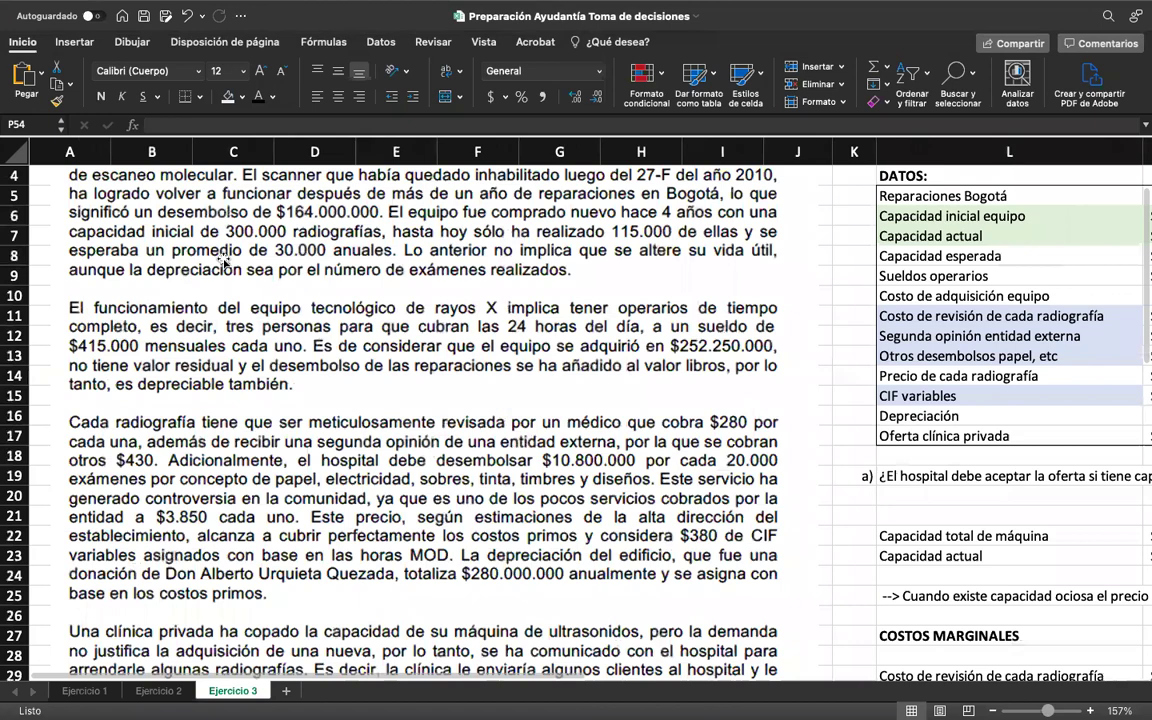
scroll(224, 260, "down", 5)
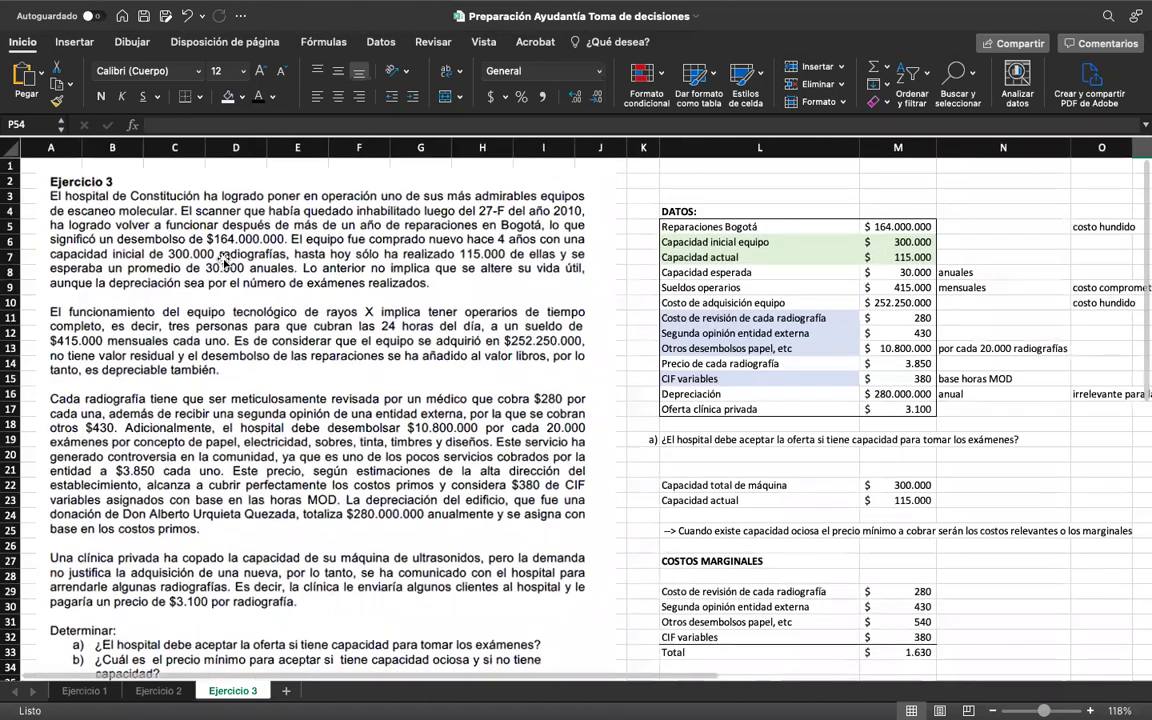
Highlight the exercise data in L5:M17, and examine the monthly note in N9 and the Bogotá repairs entry in L5.
mouse_move(478, 8)
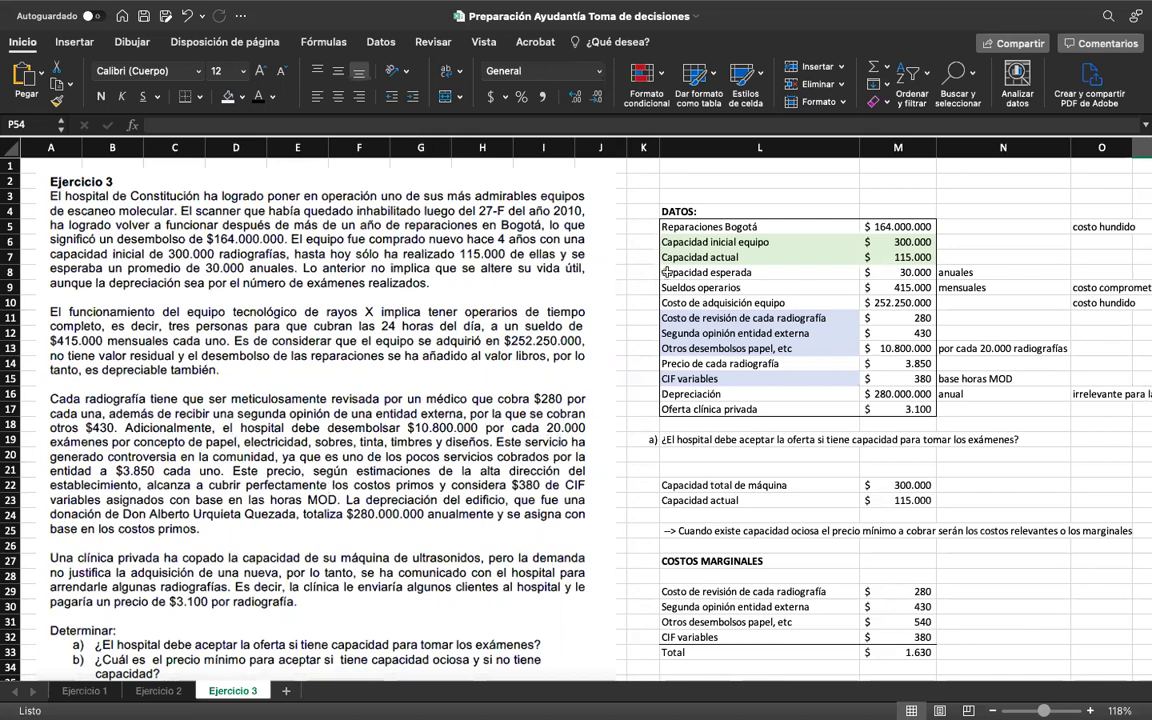
left_click_drag(679, 232, 880, 409)
left_click(1041, 287)
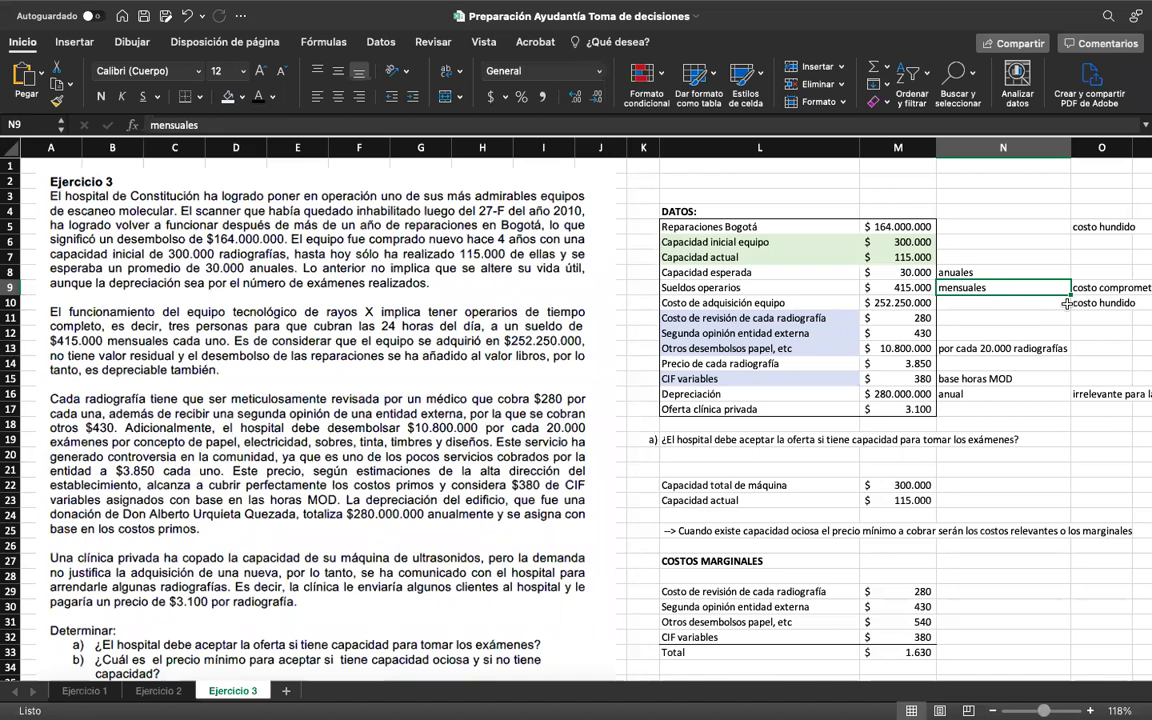
left_click(724, 226)
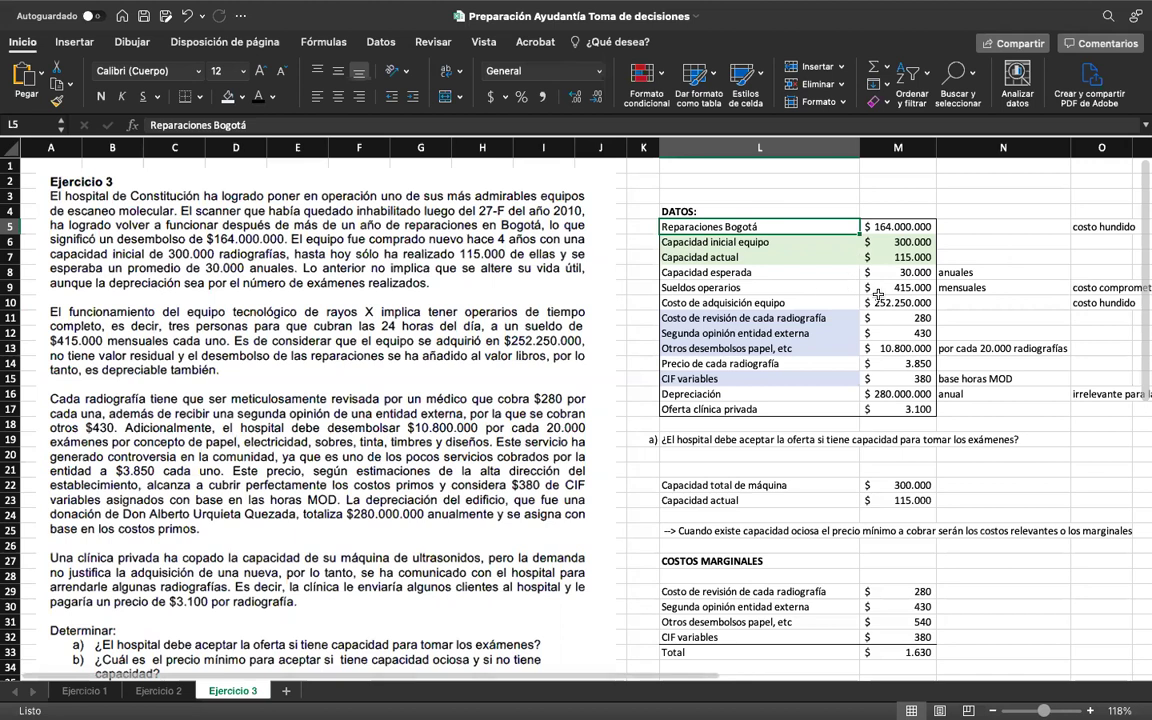
Examine the operator wages in L9, the equipment acquisition cost in L10 and the depreciation in L16 alongside their cost classification notes.
scroll(898, 297, "down", 1)
scroll(898, 297, "right", 1)
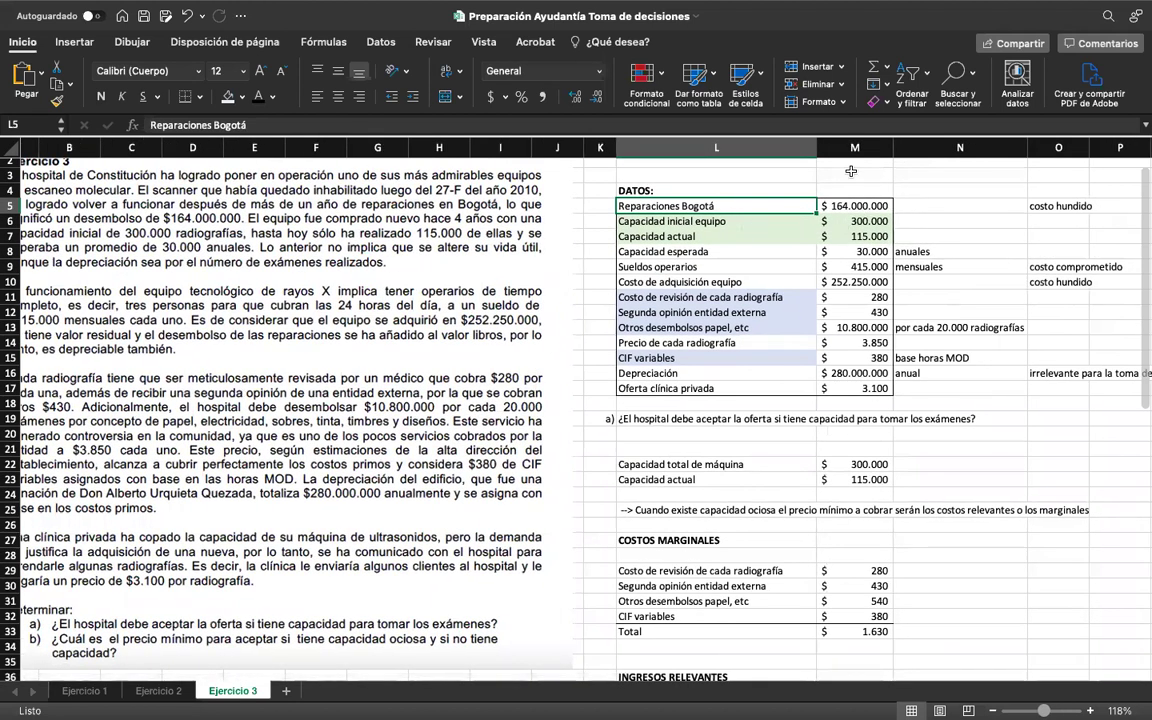
left_click(675, 266)
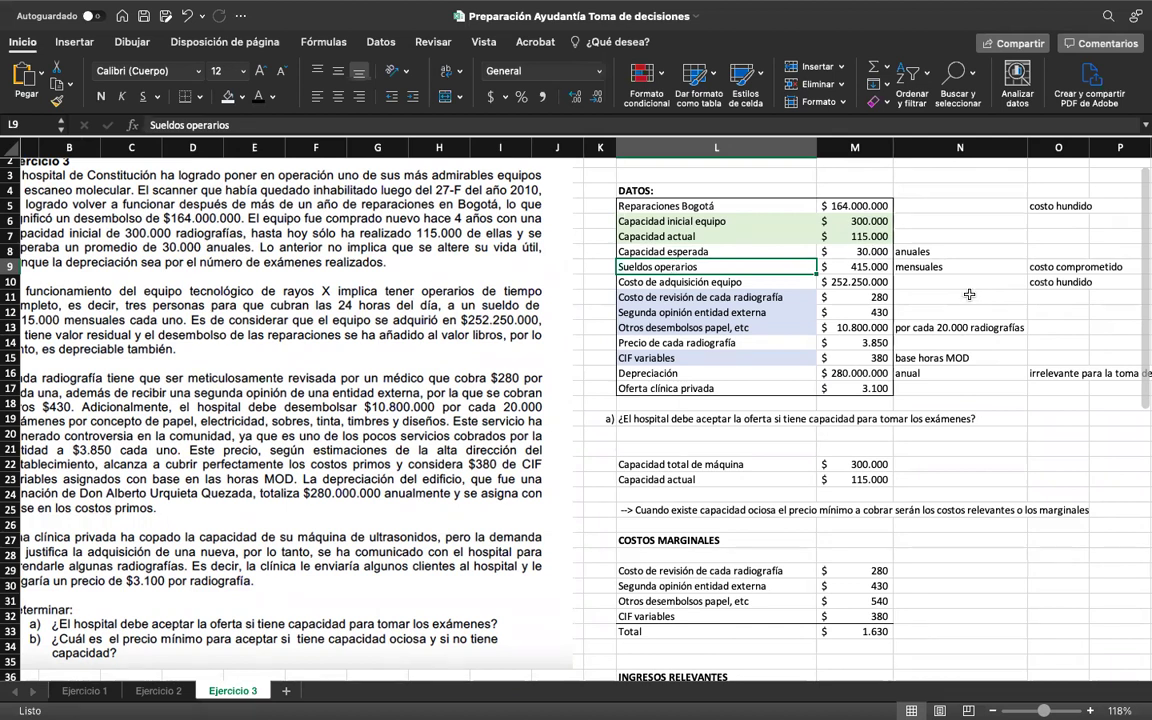
left_click(640, 282)
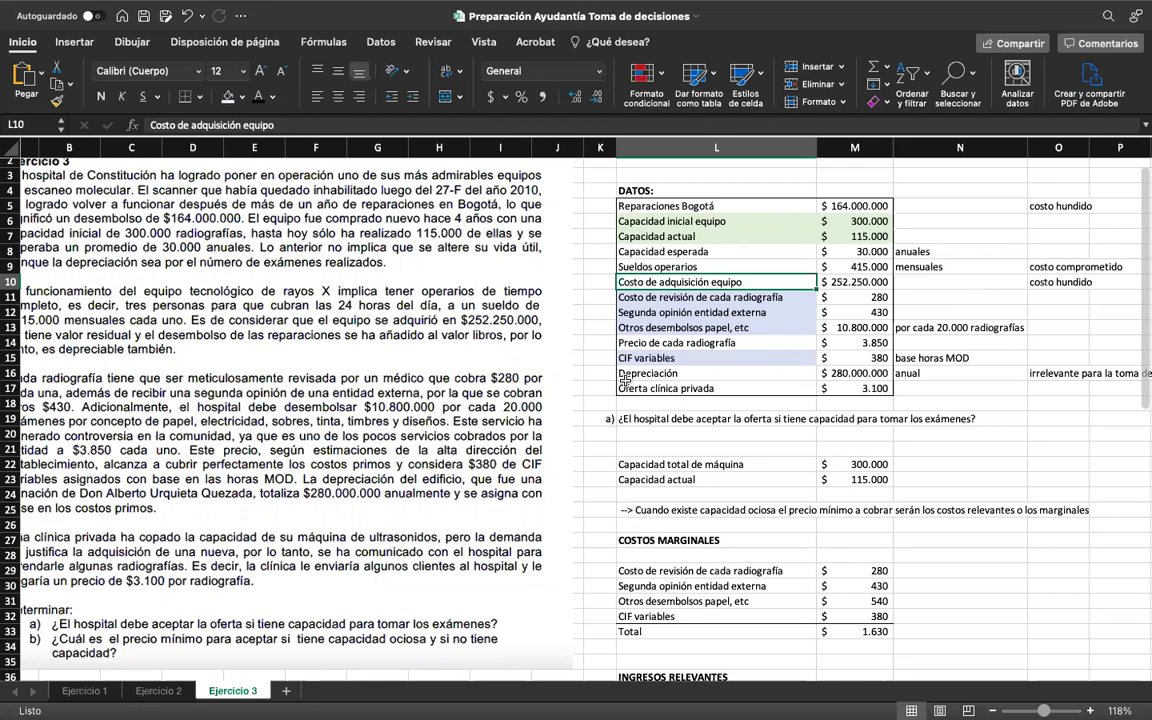
left_click(728, 374)
scroll(840, 418, "right", 1)
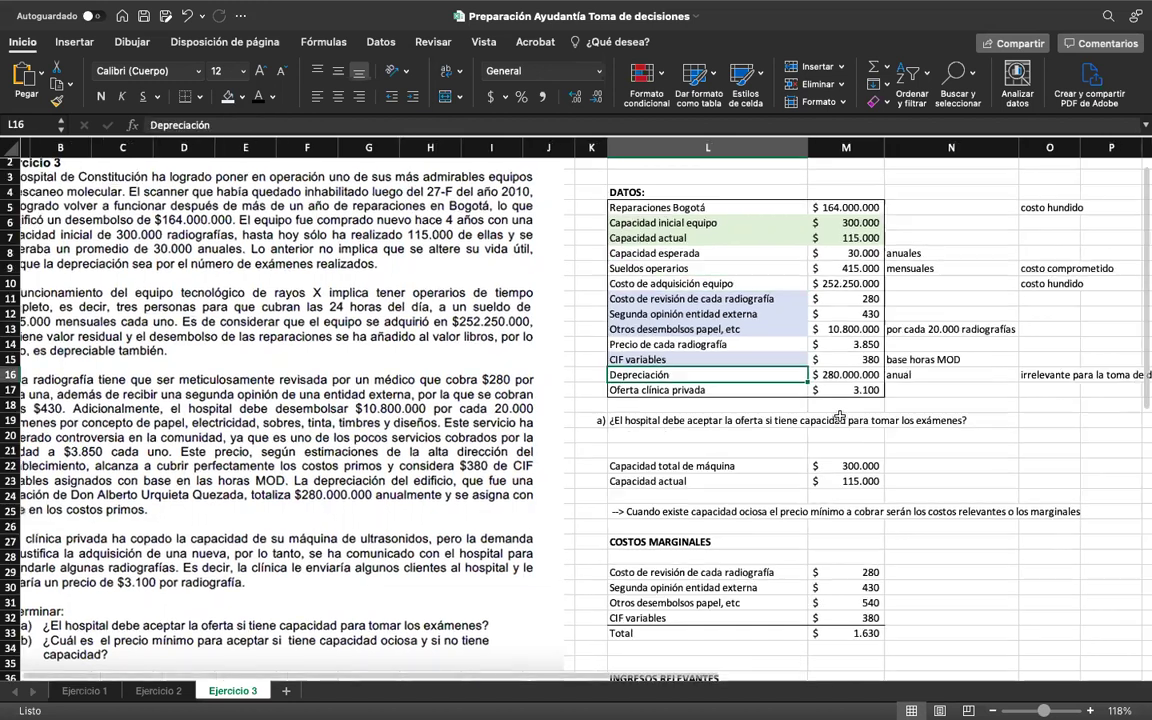
scroll(840, 418, "right", 2)
scroll(840, 418, "up", 1)
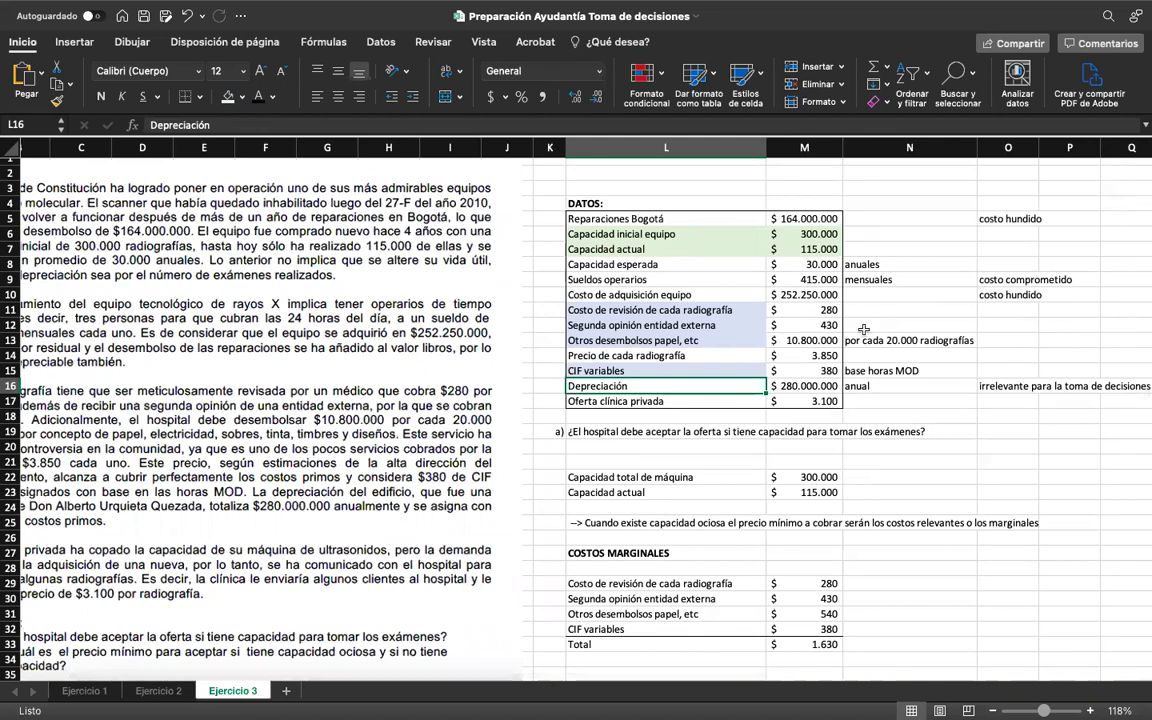
Read question a) in L19 about accepting the offer when the hospital has capacity for the exams.
scroll(830, 390, "down", 2)
scroll(830, 390, "right", 1)
scroll(840, 400, "right", 3)
scroll(840, 400, "down", 1)
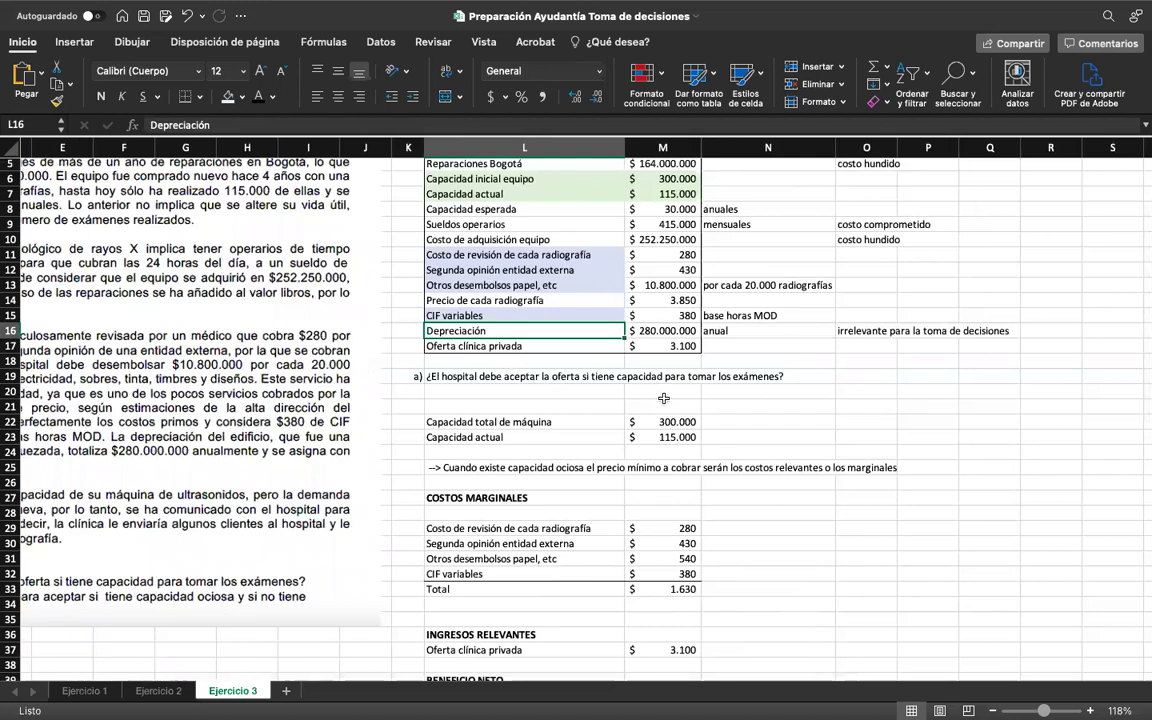
left_click(539, 378)
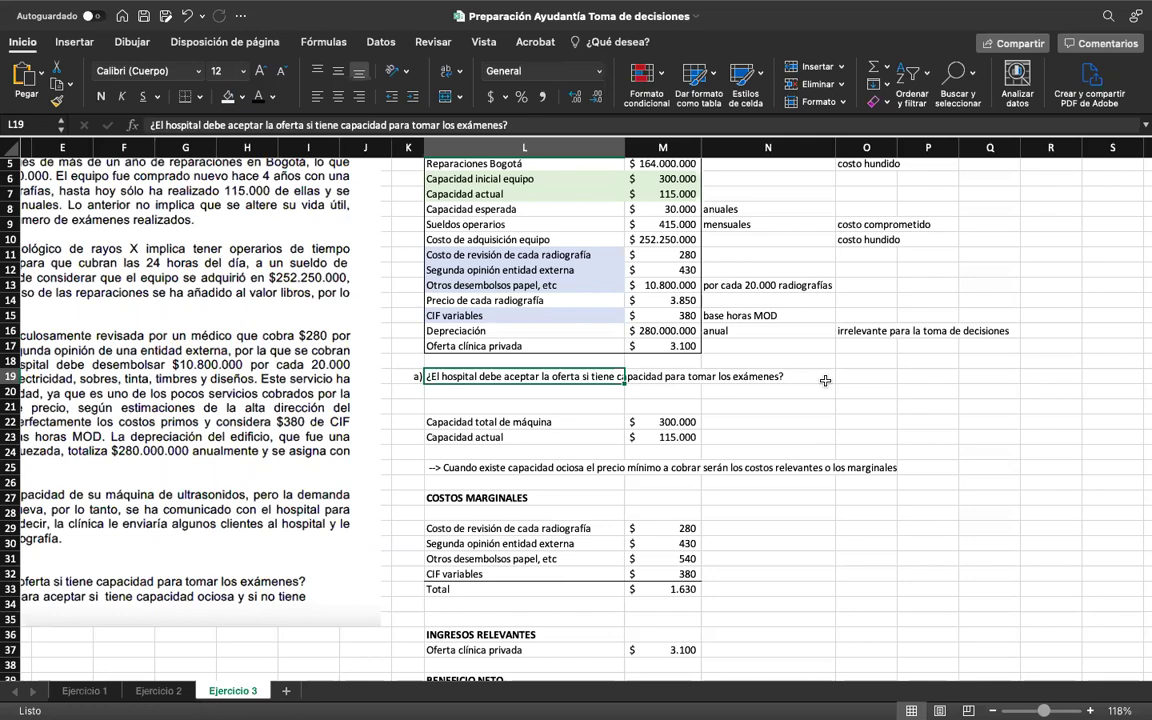
Compare the equipment's initial capacity in M6 with the current capacity in M7.
scroll(825, 380, "right", 2)
scroll(600, 260, "up", 3)
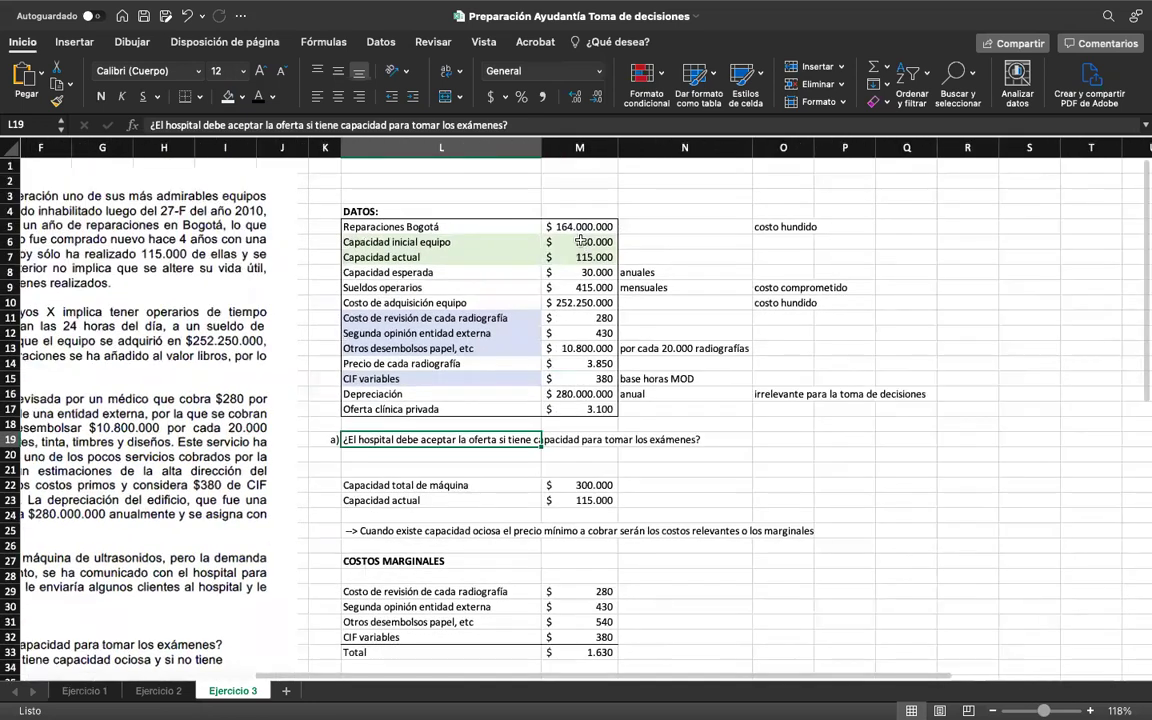
left_click(580, 241)
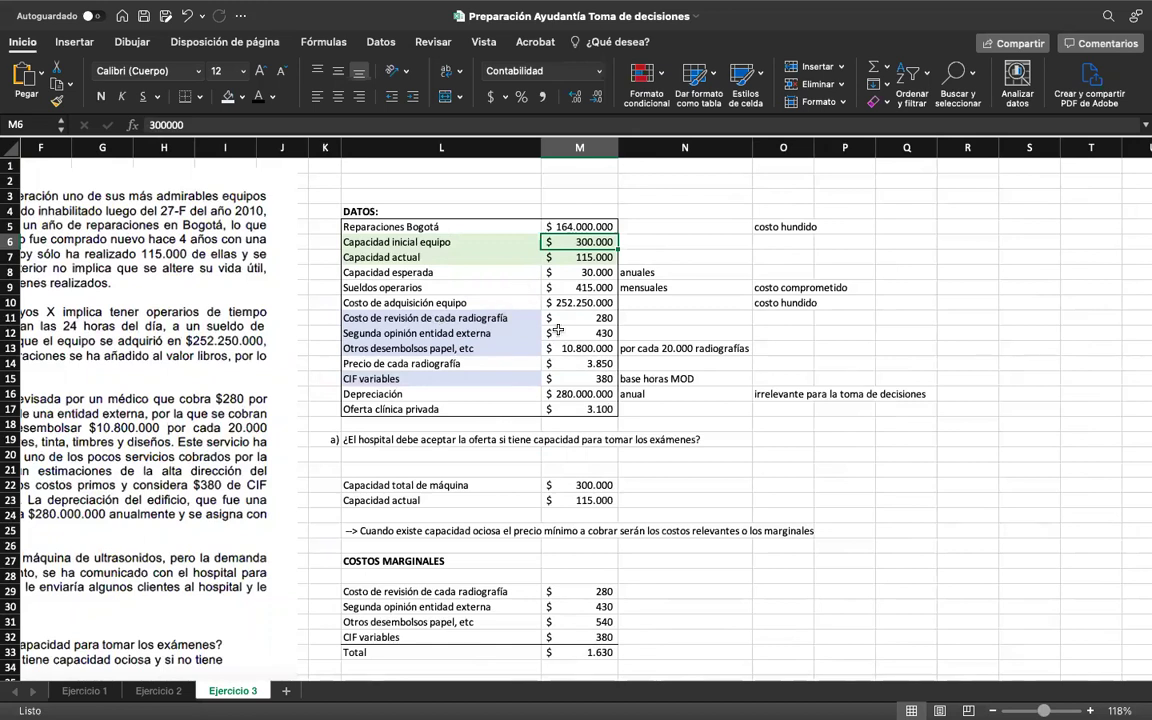
left_click(572, 257)
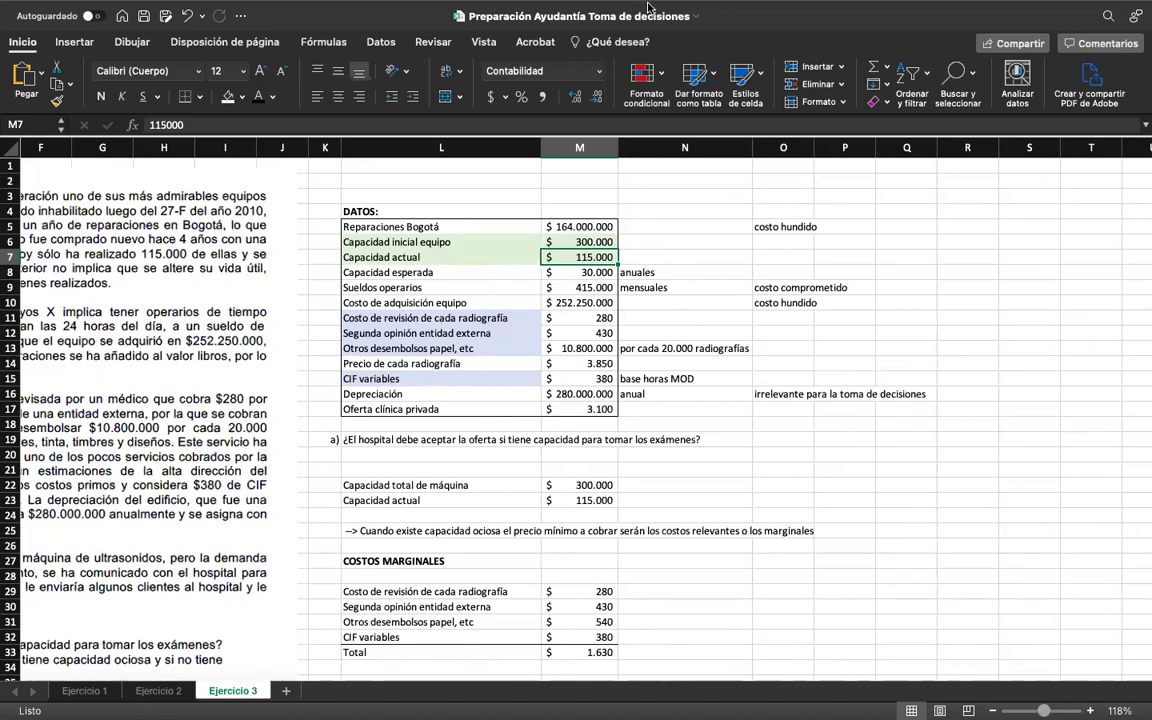
mouse_move(427, 8)
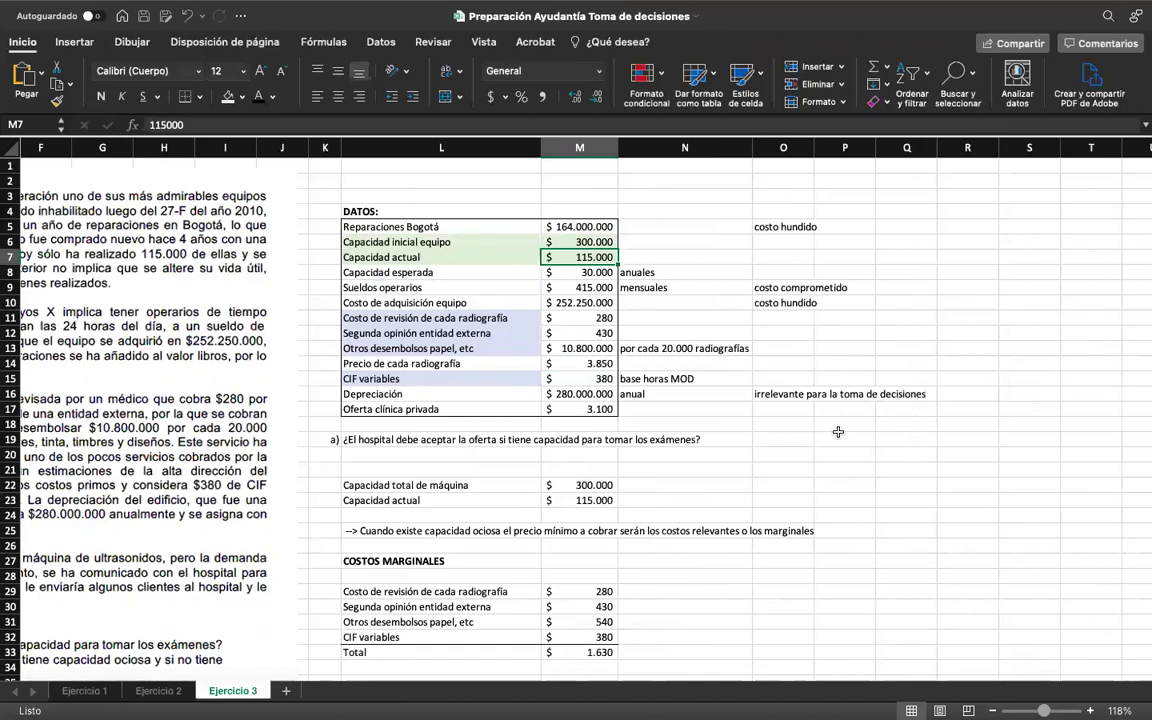
mouse_move(338, 22)
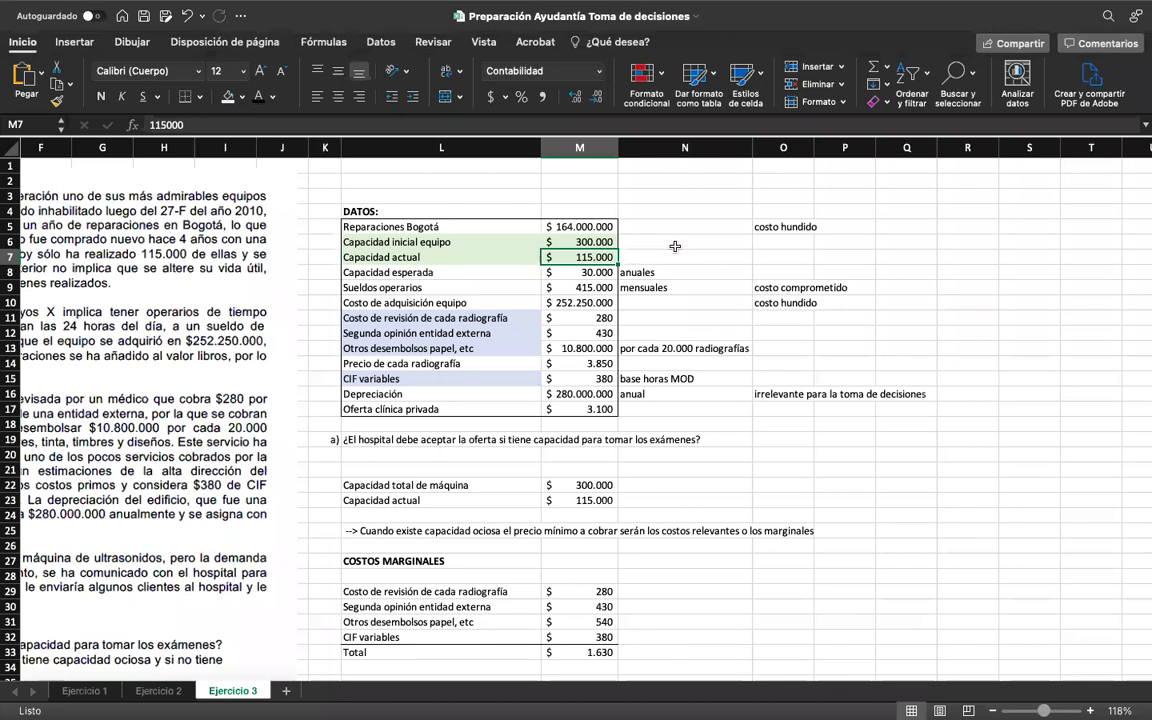
Inspect the total machine capacity in L22:M22 and the current capacity reference in M23 under question a).
scroll(495, 335, "down", 2)
left_click(696, 411)
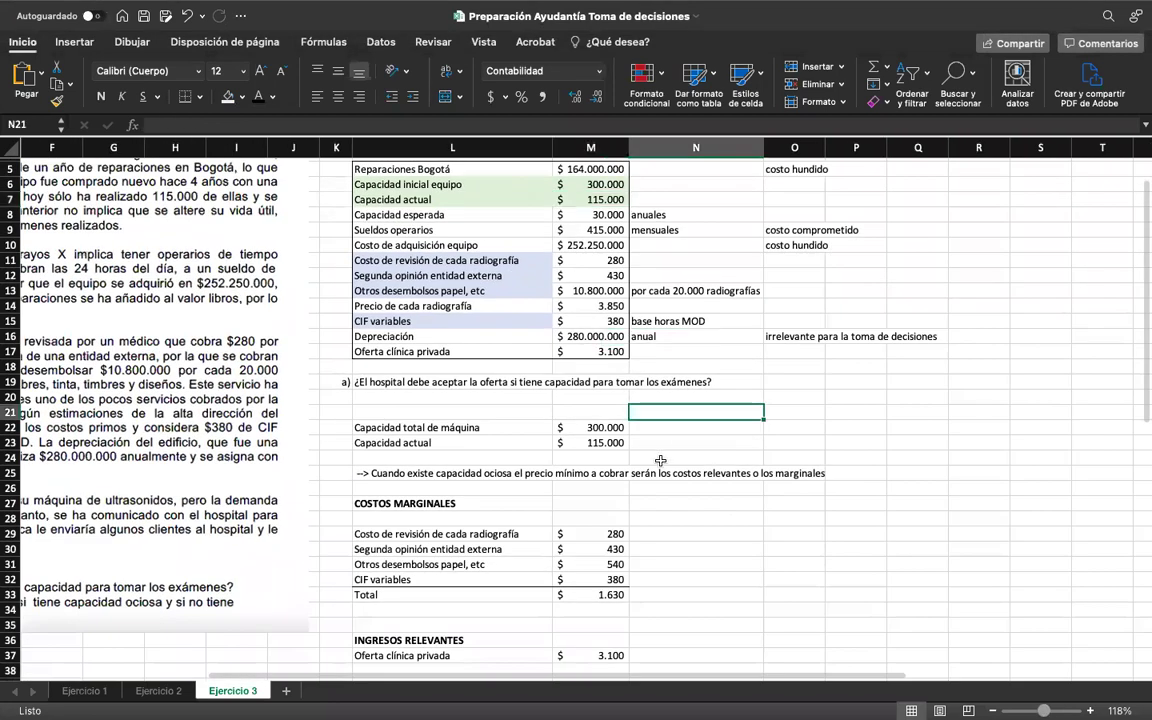
left_click(458, 426)
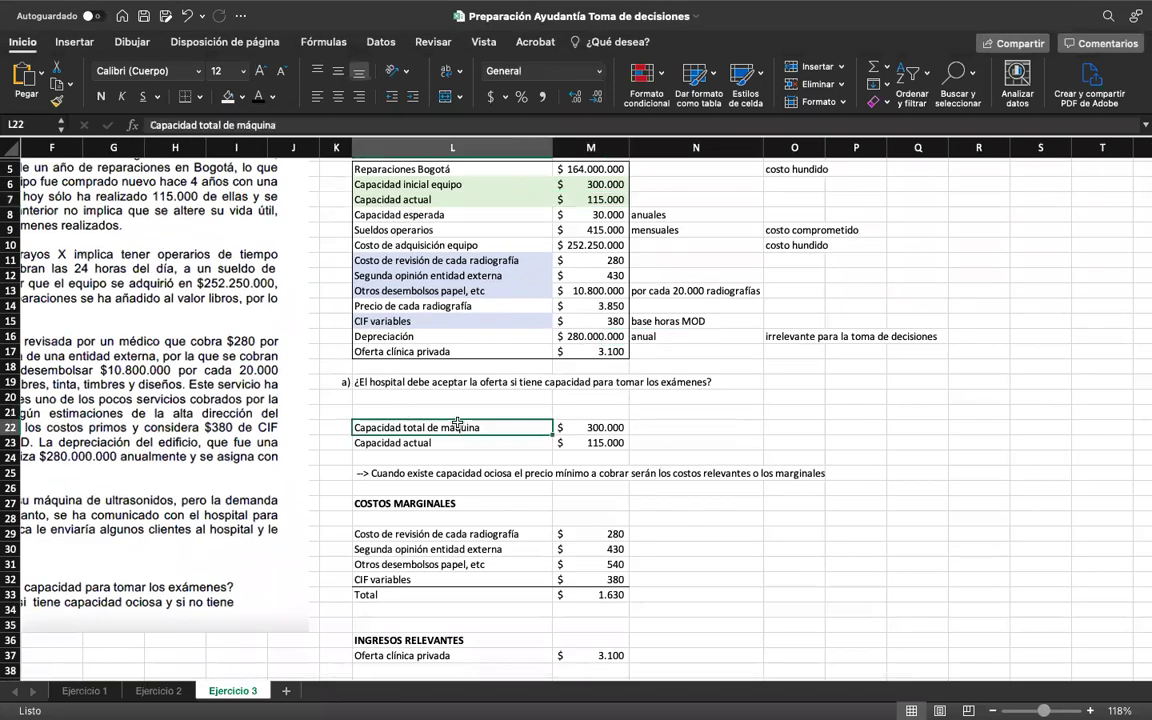
left_click(594, 428)
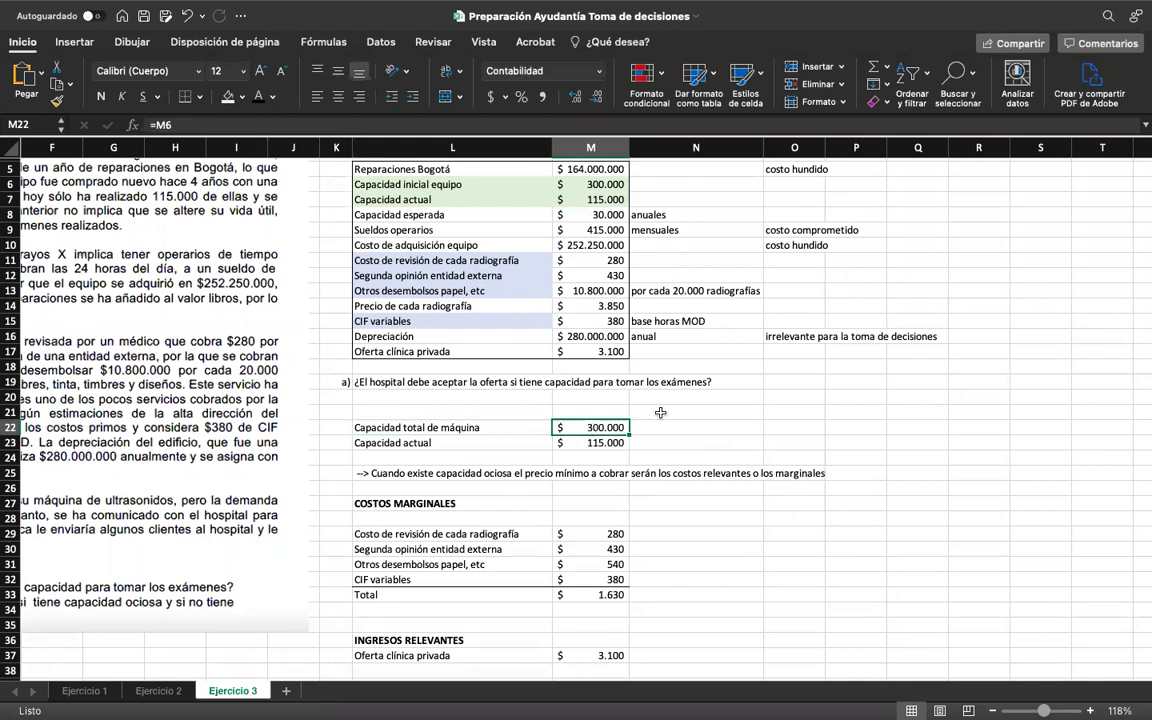
key("Down")
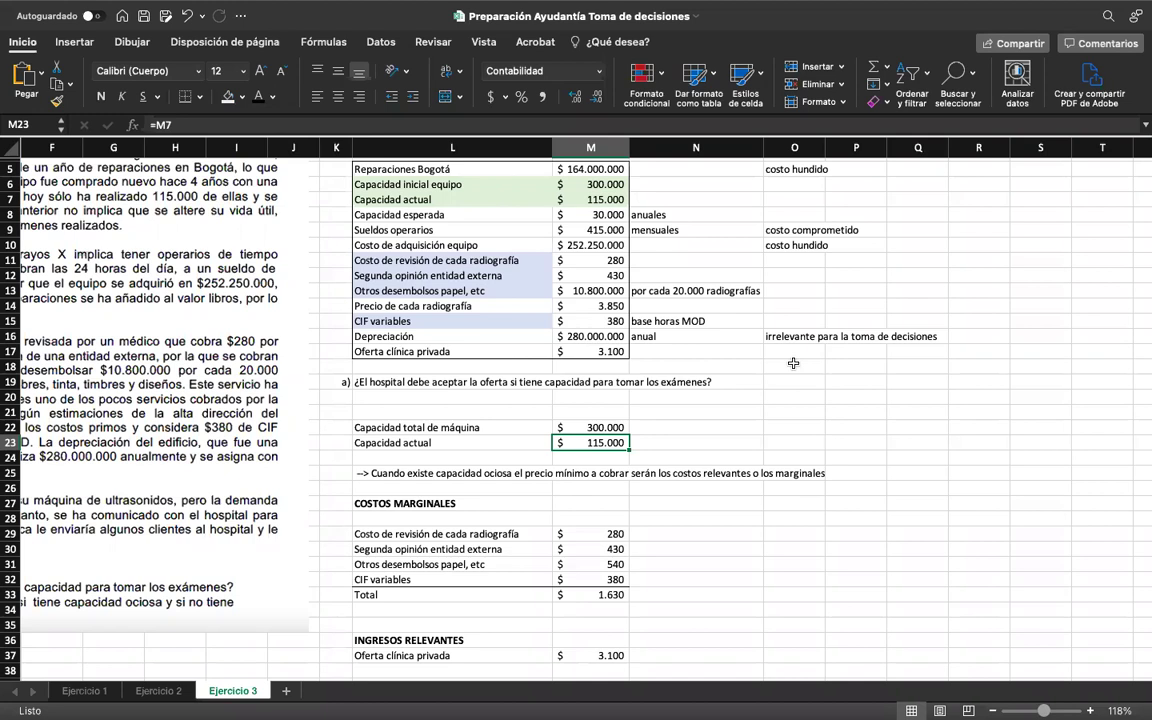
Trace the COSTOS MARGINALES items for radiography review and external second opinion back to their source data in M11 and M12.
scroll(478, 473, "down", 2)
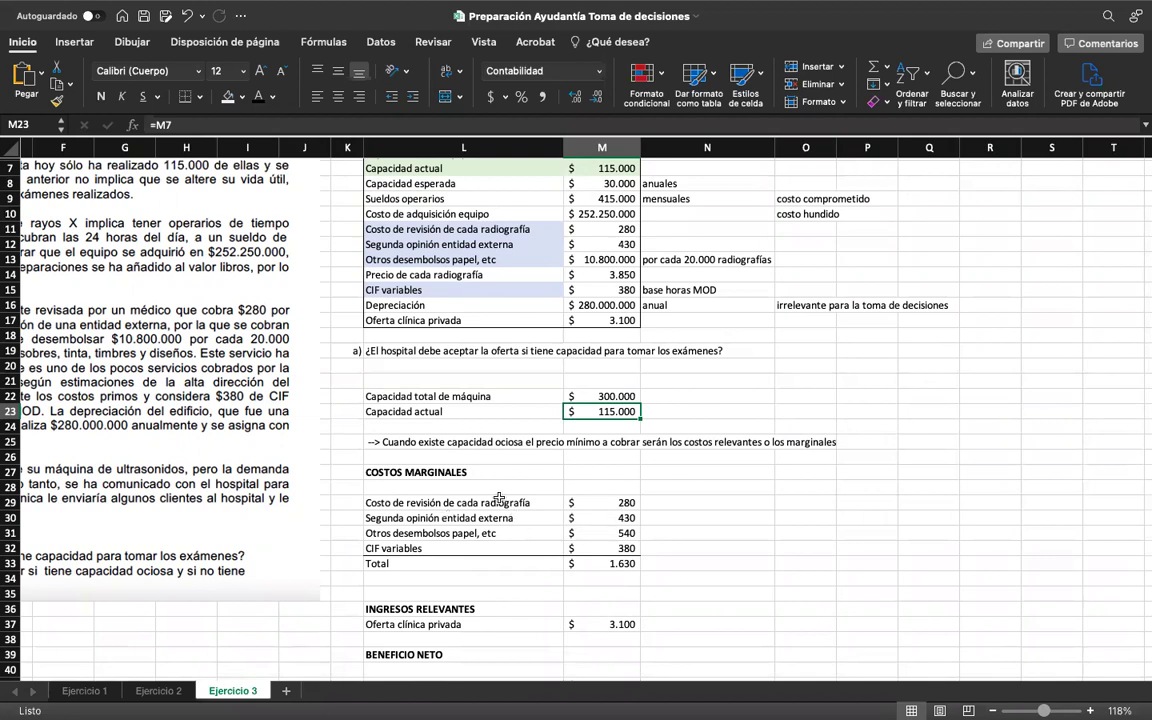
left_click(465, 471)
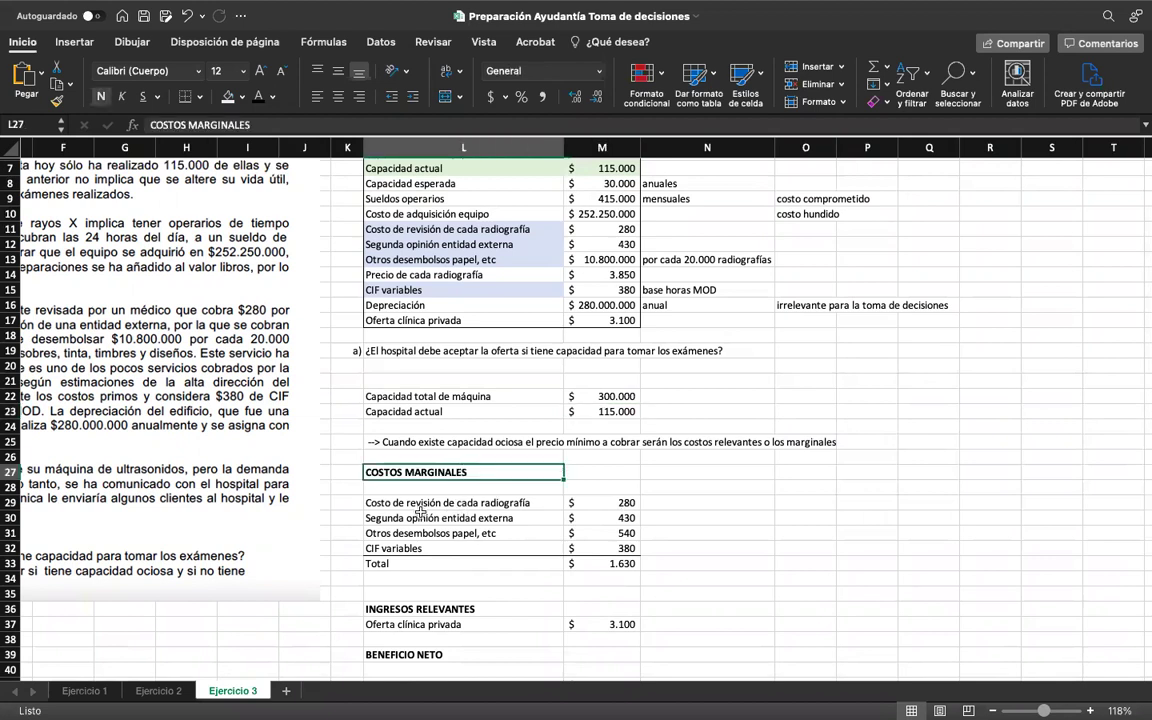
left_click(395, 502)
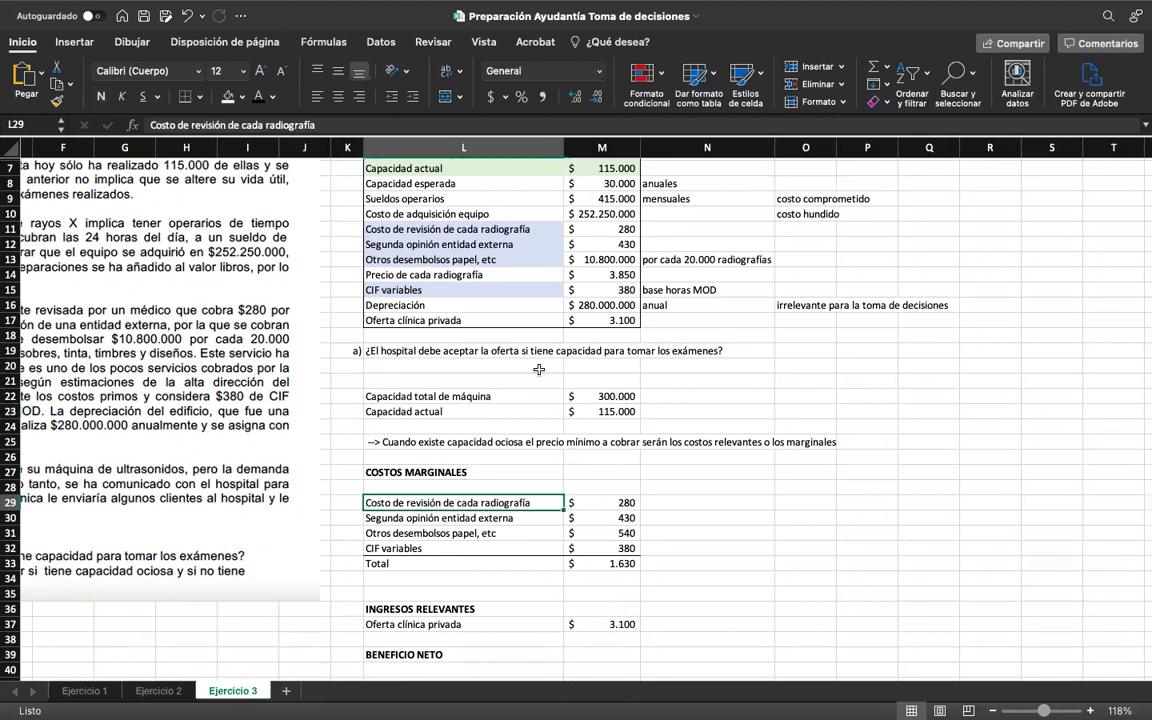
left_click(566, 226)
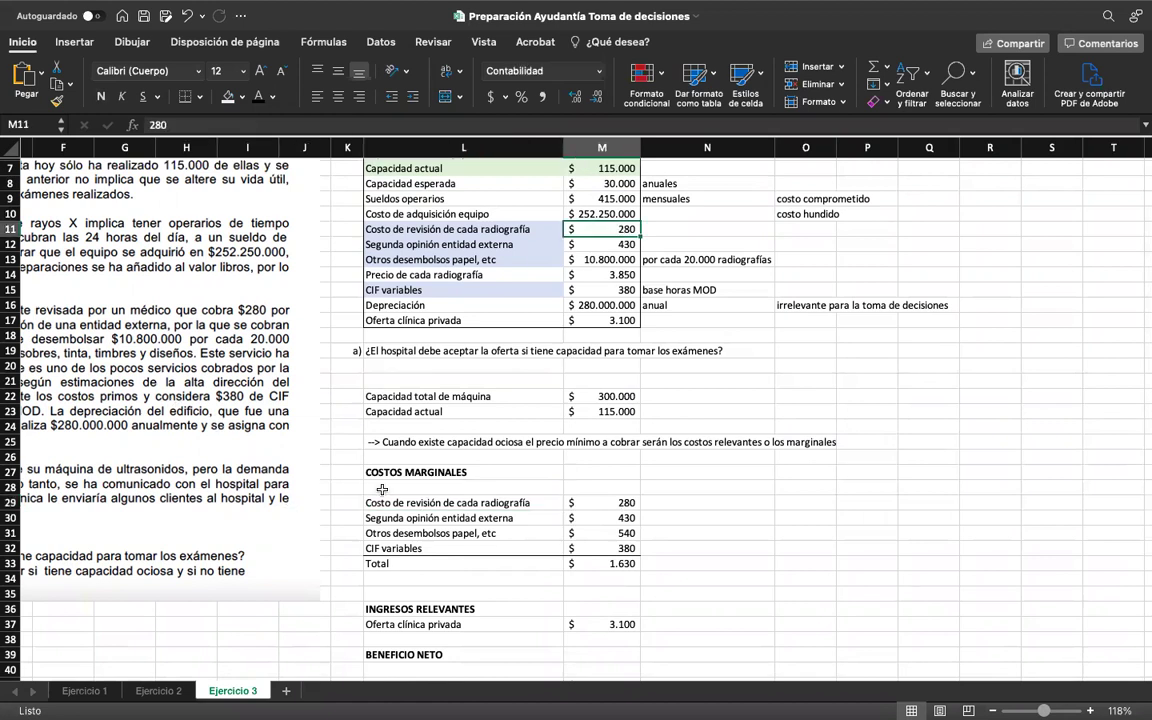
scroll(352, 258, "right", 2)
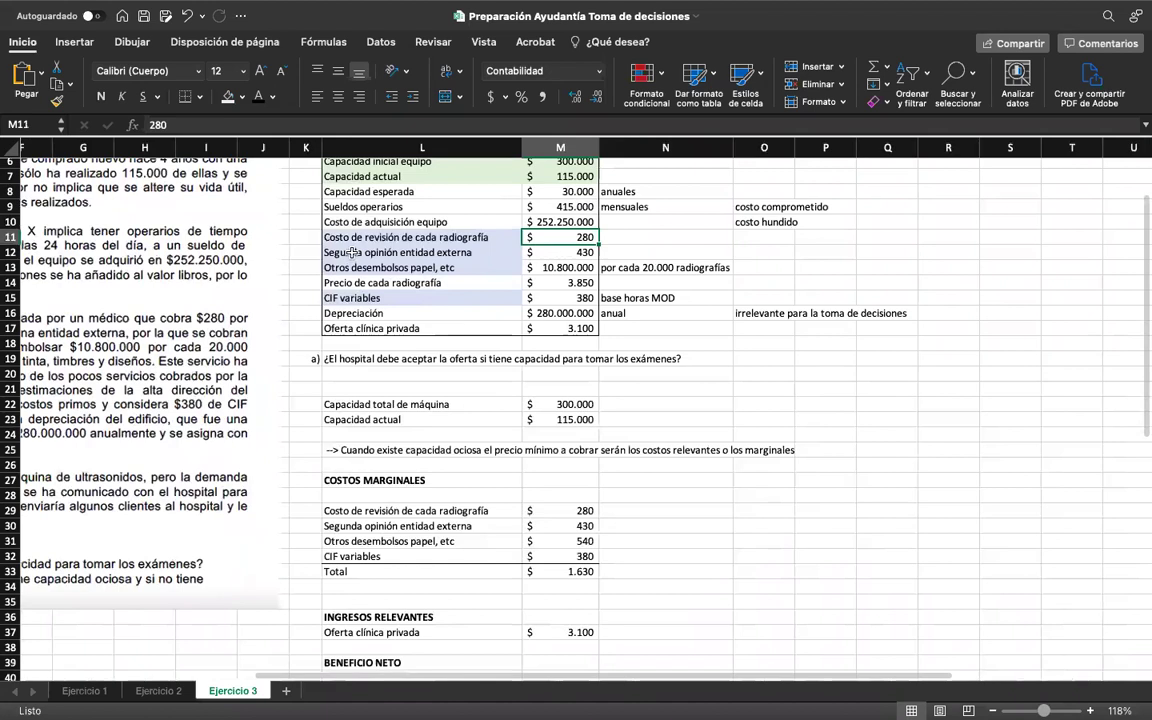
left_click(442, 253)
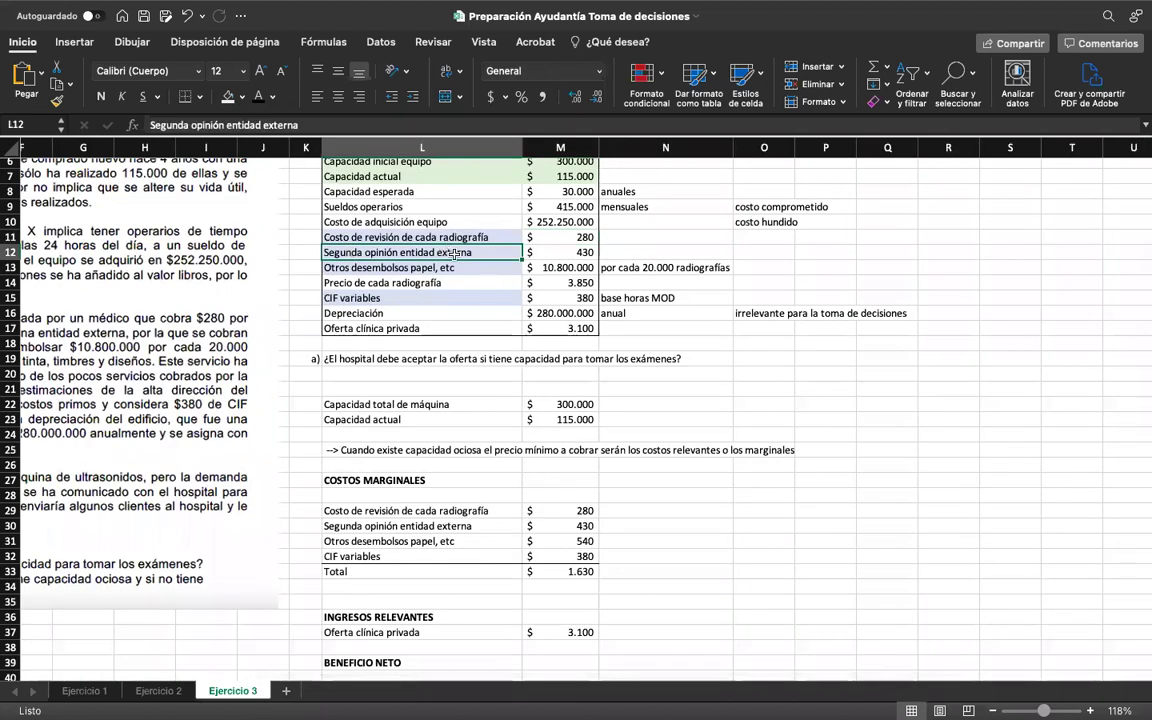
left_click(580, 253)
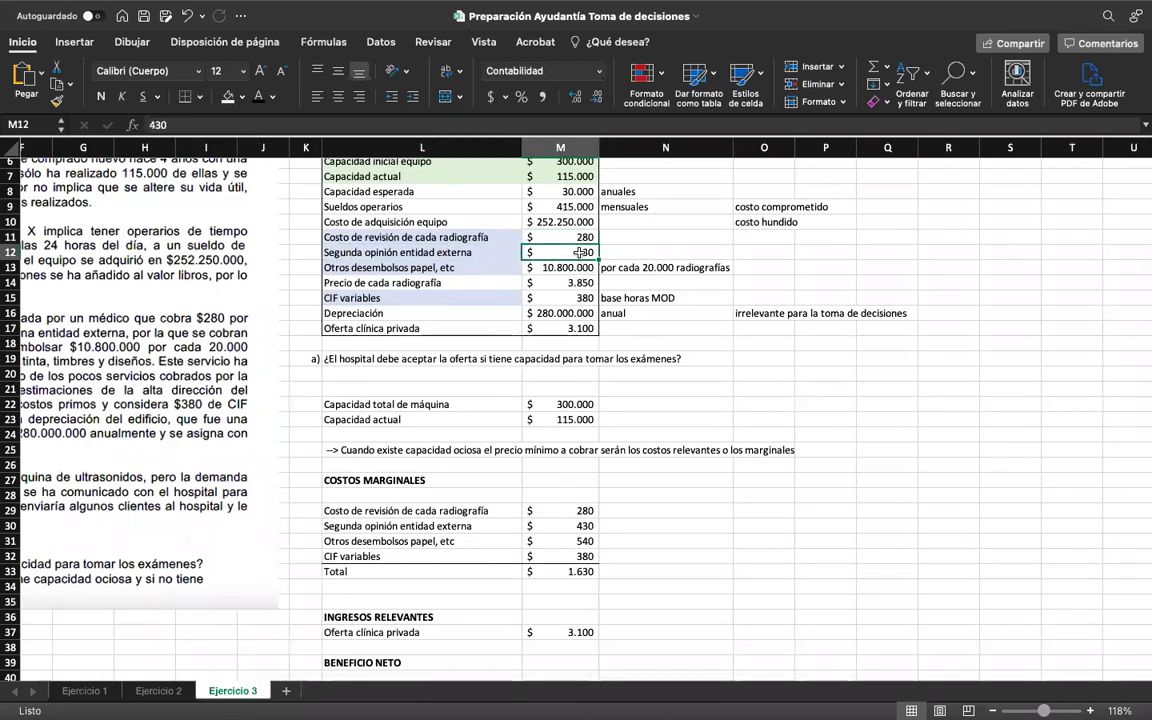
Check the other disbursements entry in L13:M13 and the per-radiography formula in M31, leaving the formula as it is.
left_click(371, 268)
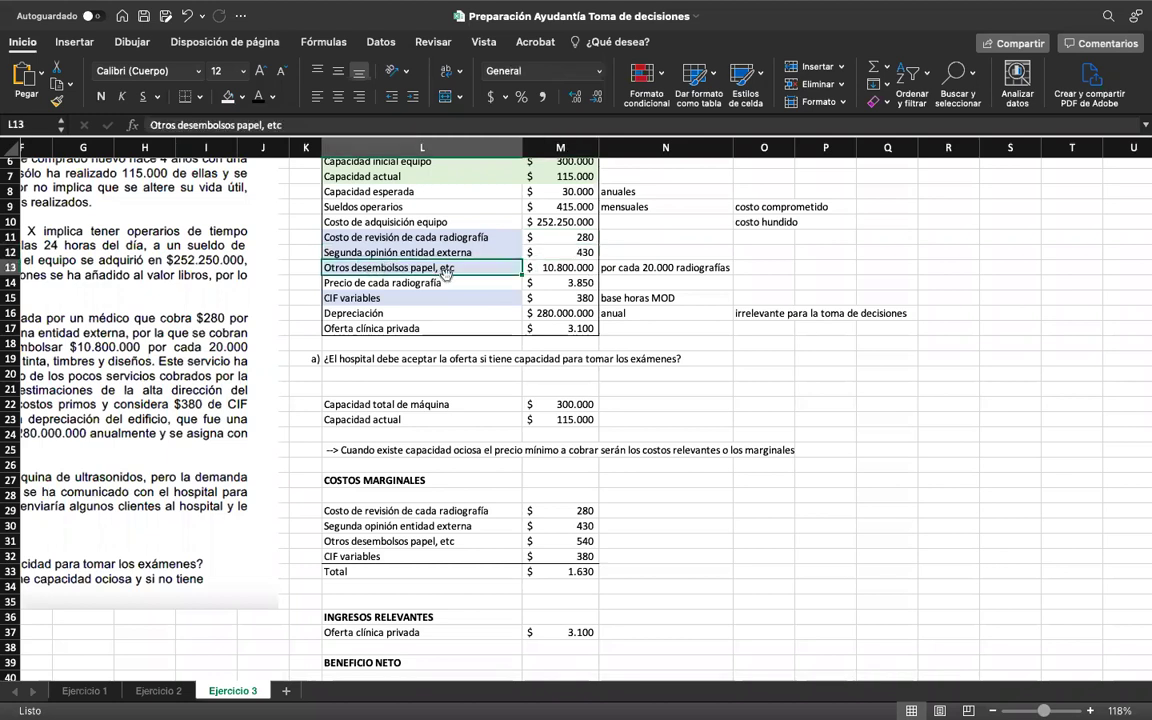
left_click(556, 268)
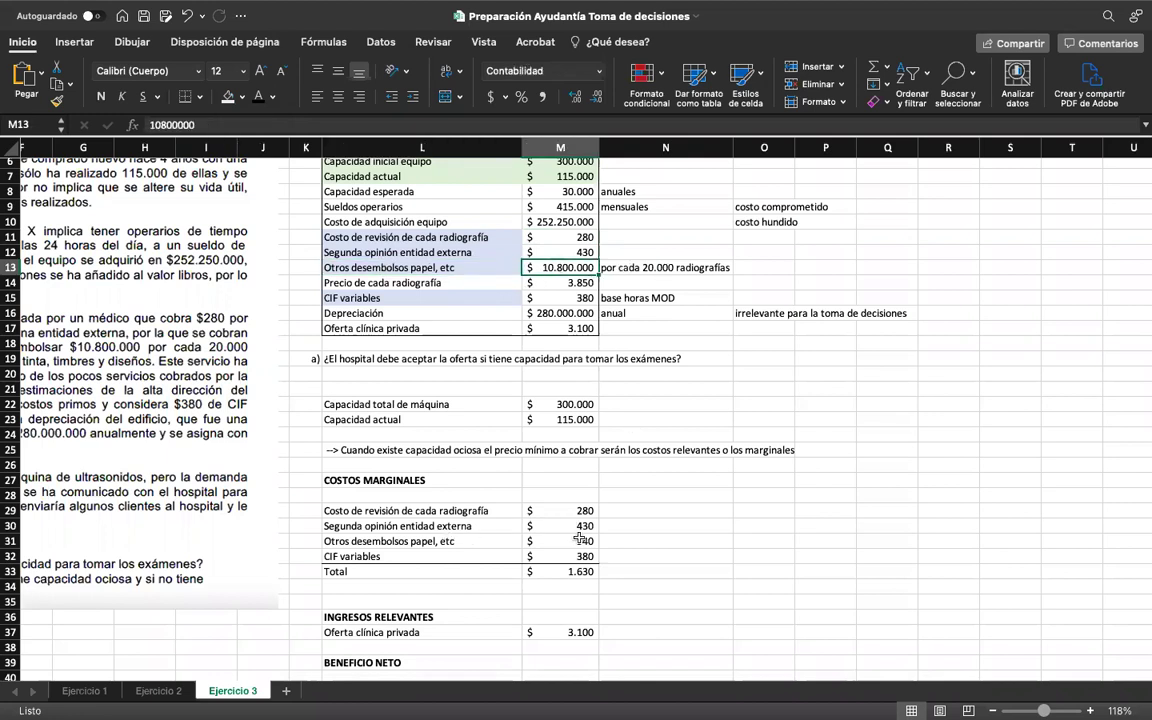
left_click(577, 540)
double_click(577, 540)
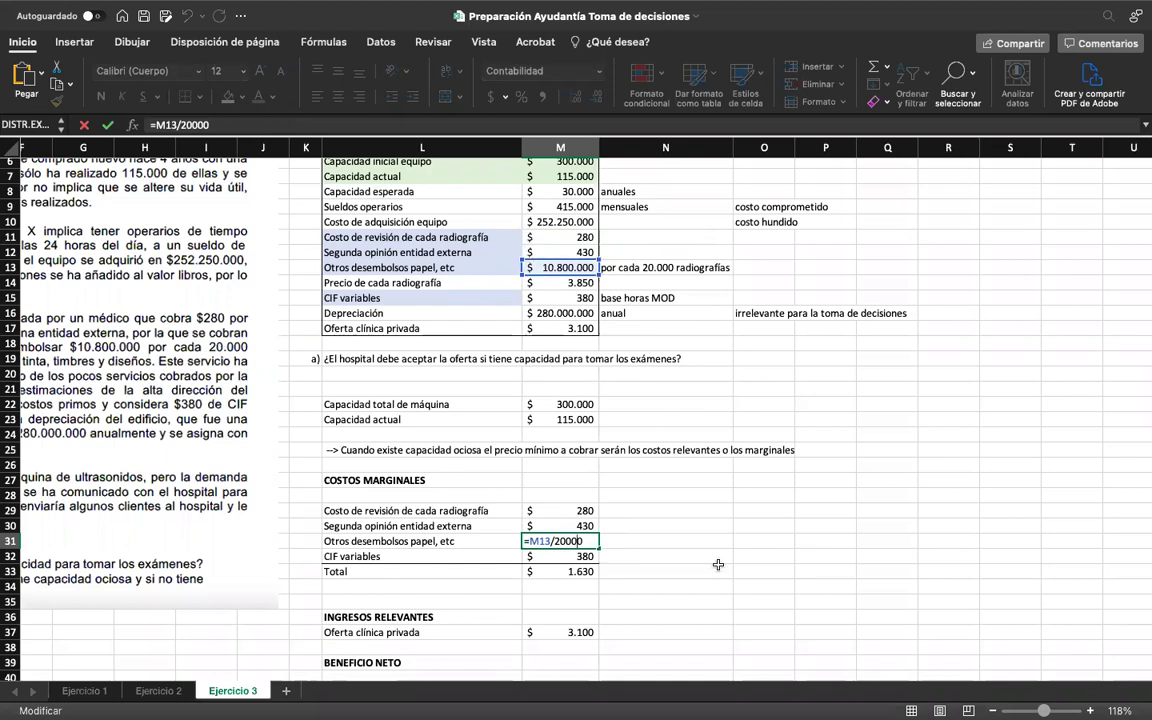
left_click(684, 572)
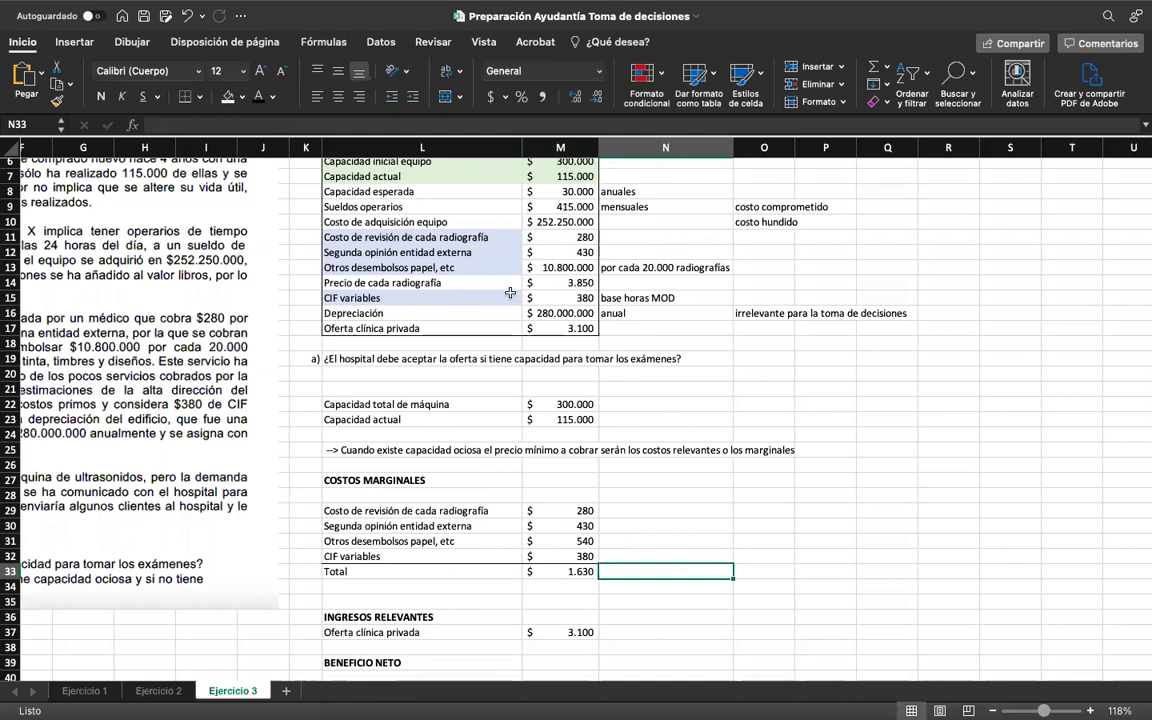
Examine the radiography price in M14 and the variable CIF entry in L15 against the COSTOS MARGINALES section in L27.
left_click(578, 284)
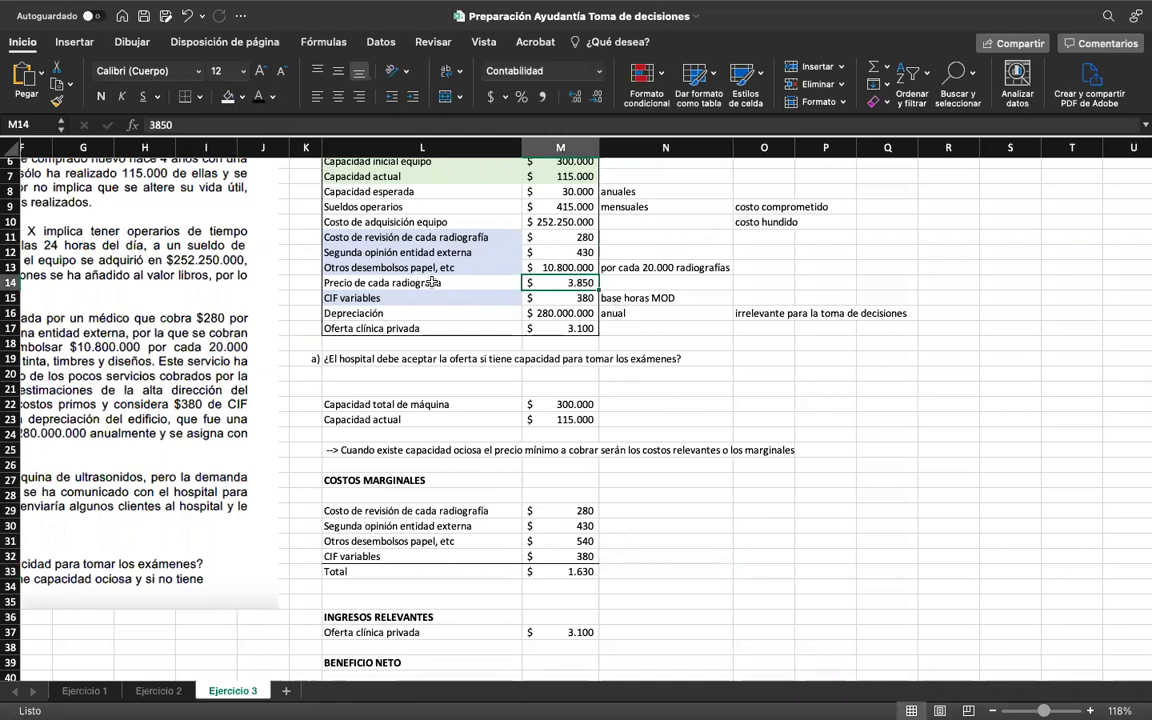
left_click(430, 298)
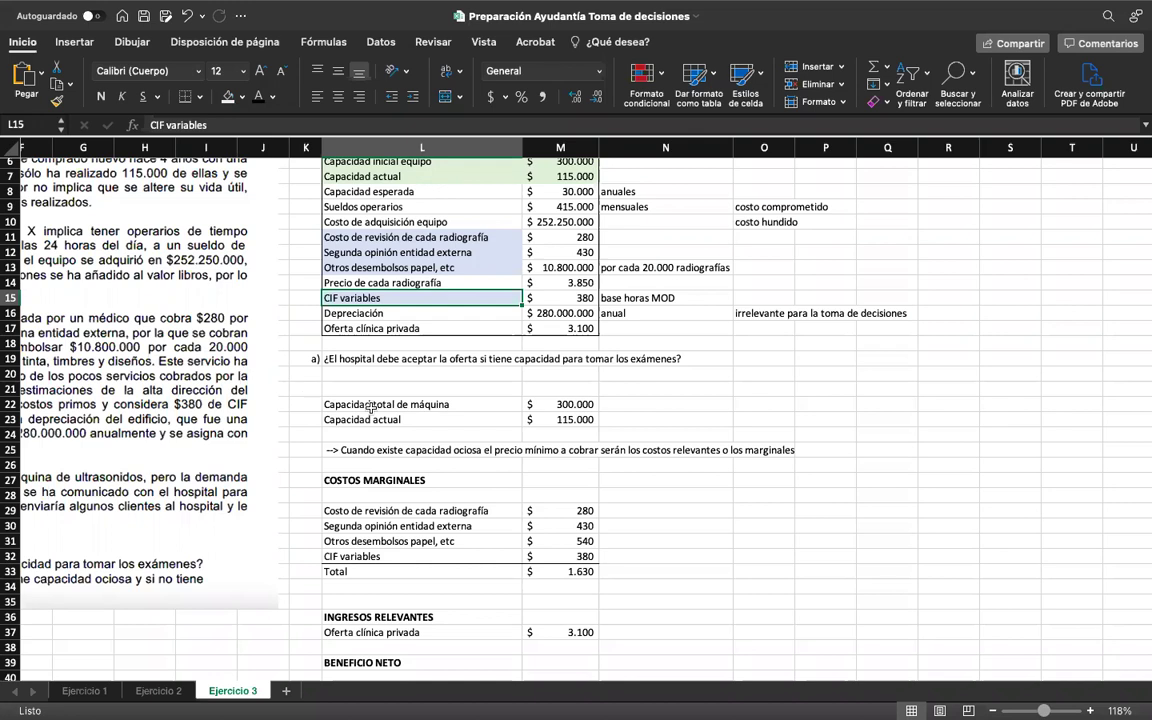
left_click(377, 480)
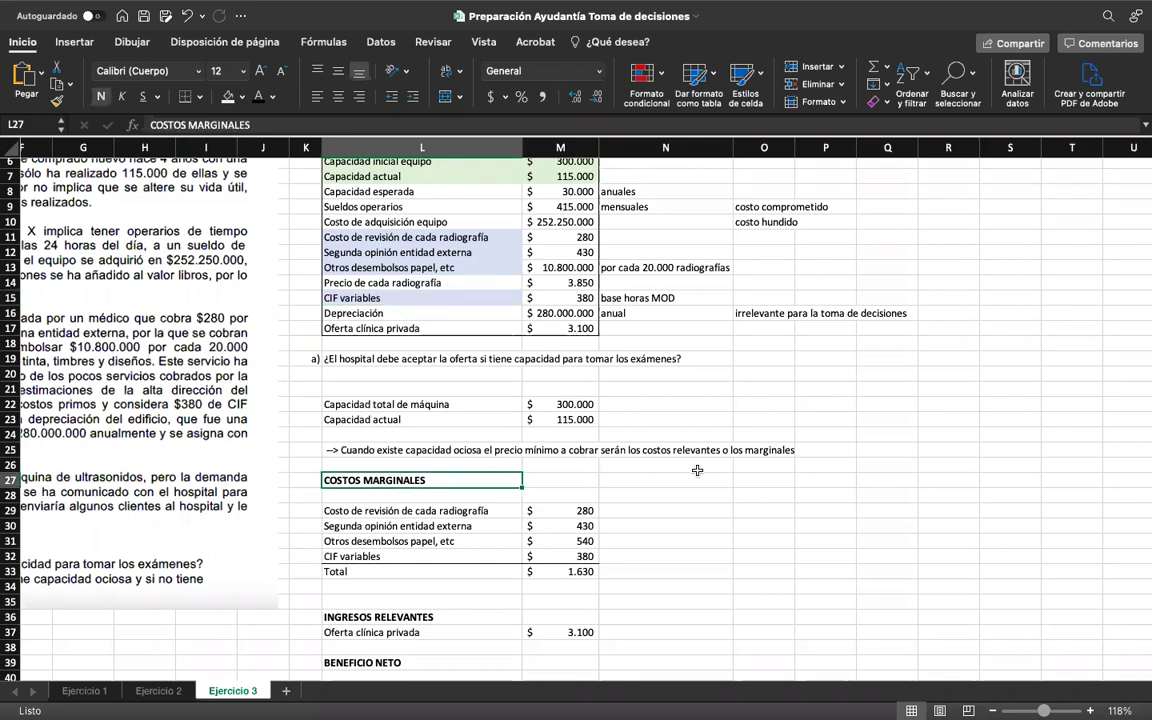
Go back over the costs left out of the marginal costs: Bogotá repairs, equipment acquisition, operator wages and depreciation.
scroll(385, 345, "up", 3)
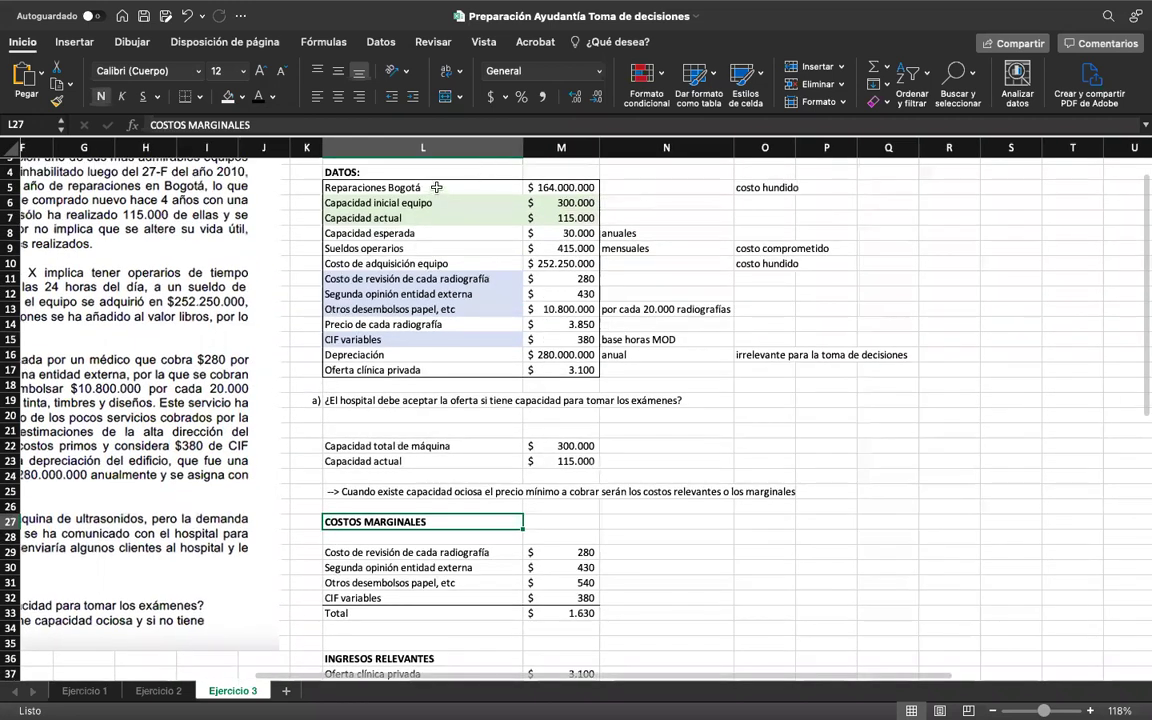
left_click(436, 189)
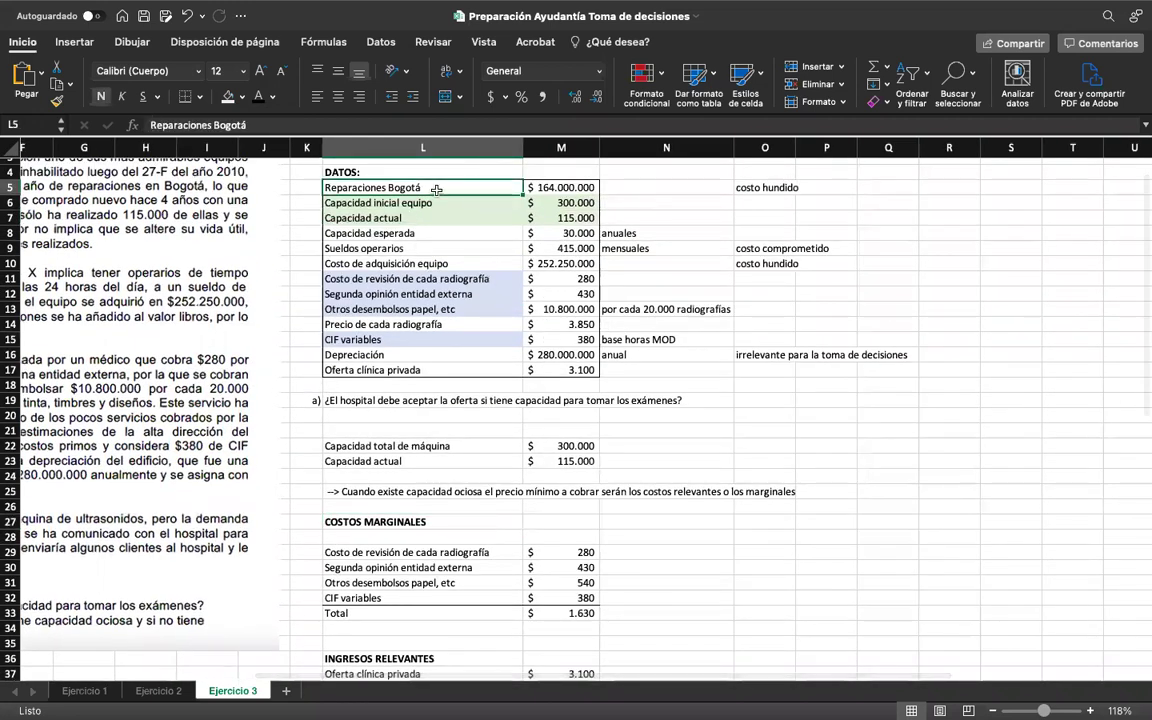
left_click(456, 263)
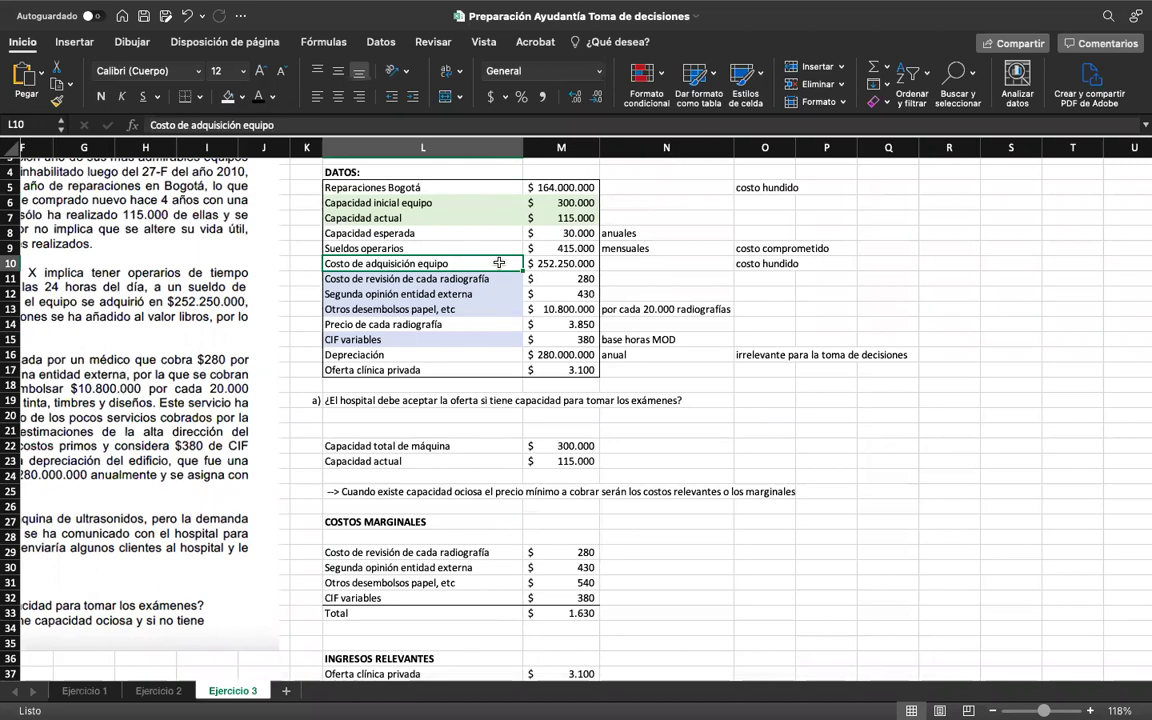
key("Up")
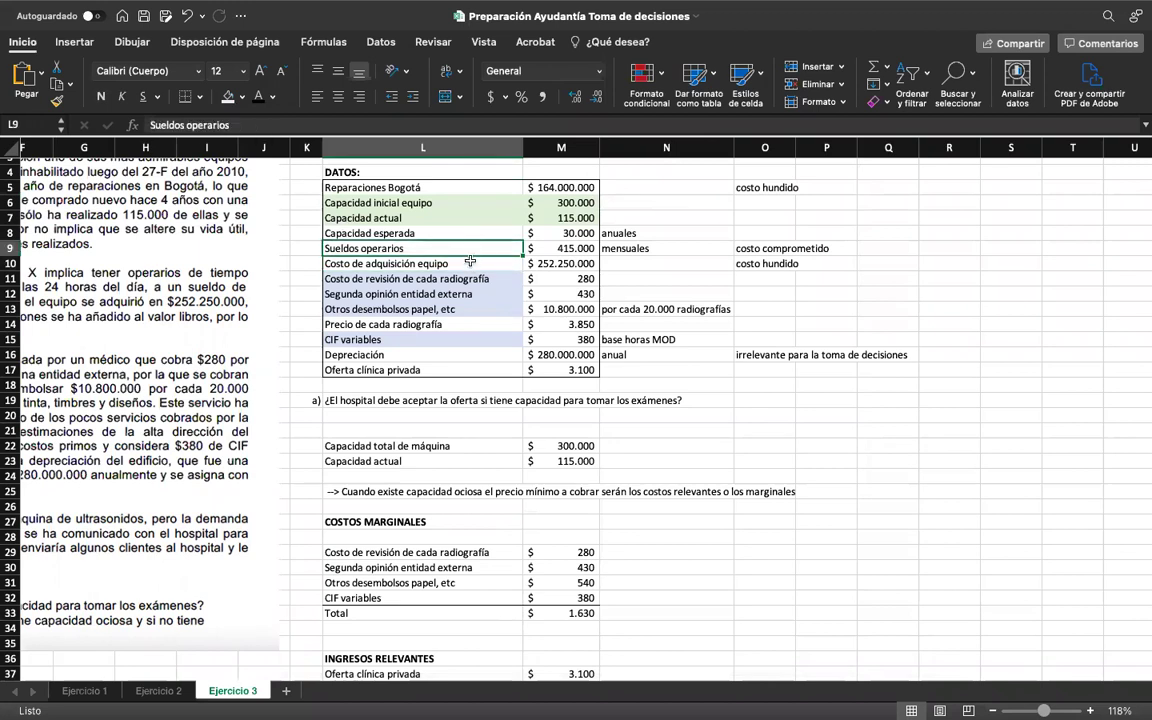
left_click(470, 261)
left_click(465, 358)
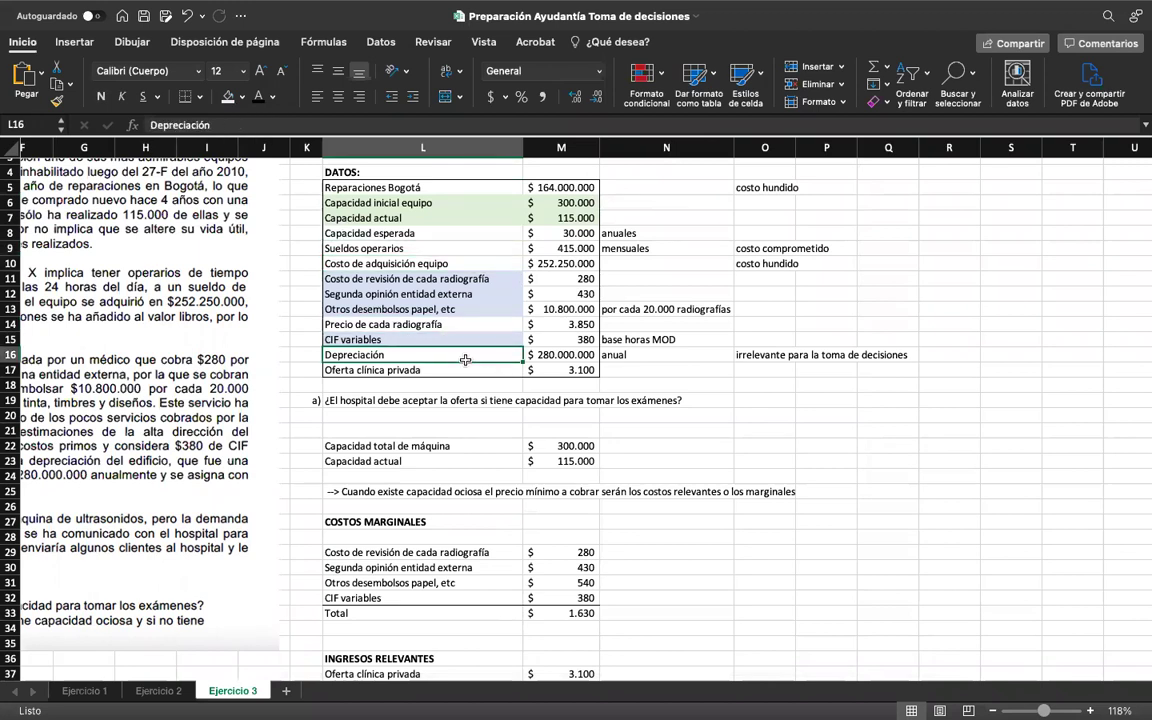
Inspect the SUMA formula behind the COSTOS MARGINALES total in M33, leaving it as it is.
scroll(525, 372, "down", 5)
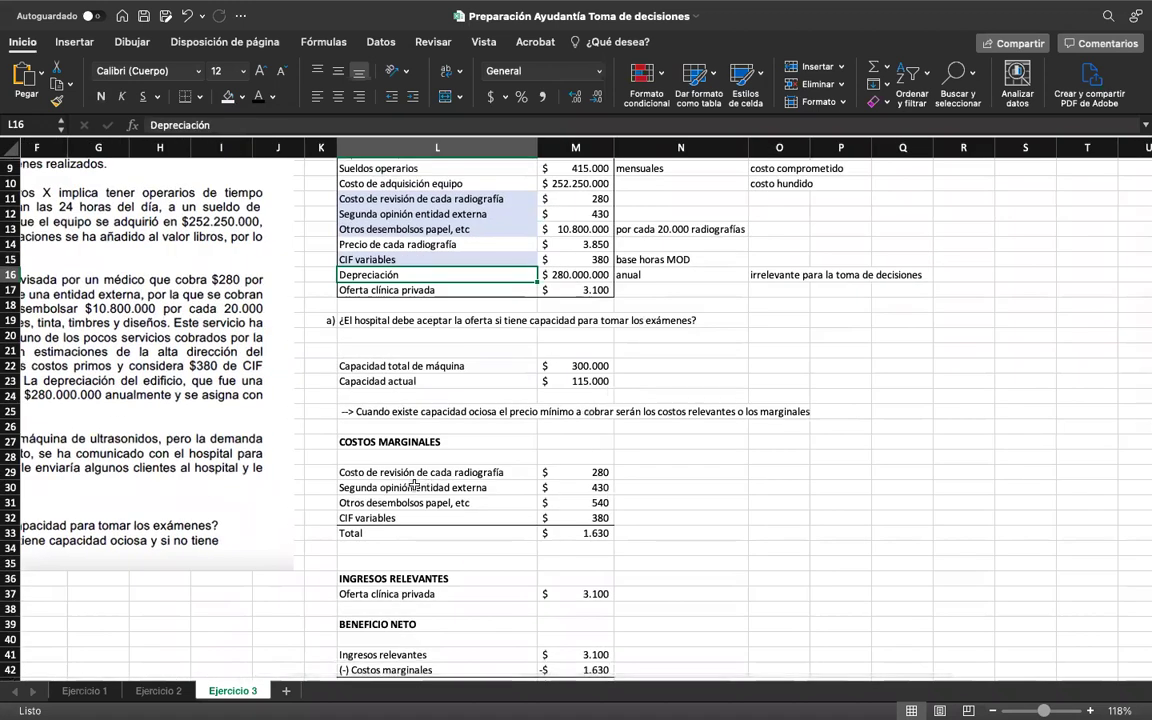
double_click(591, 533)
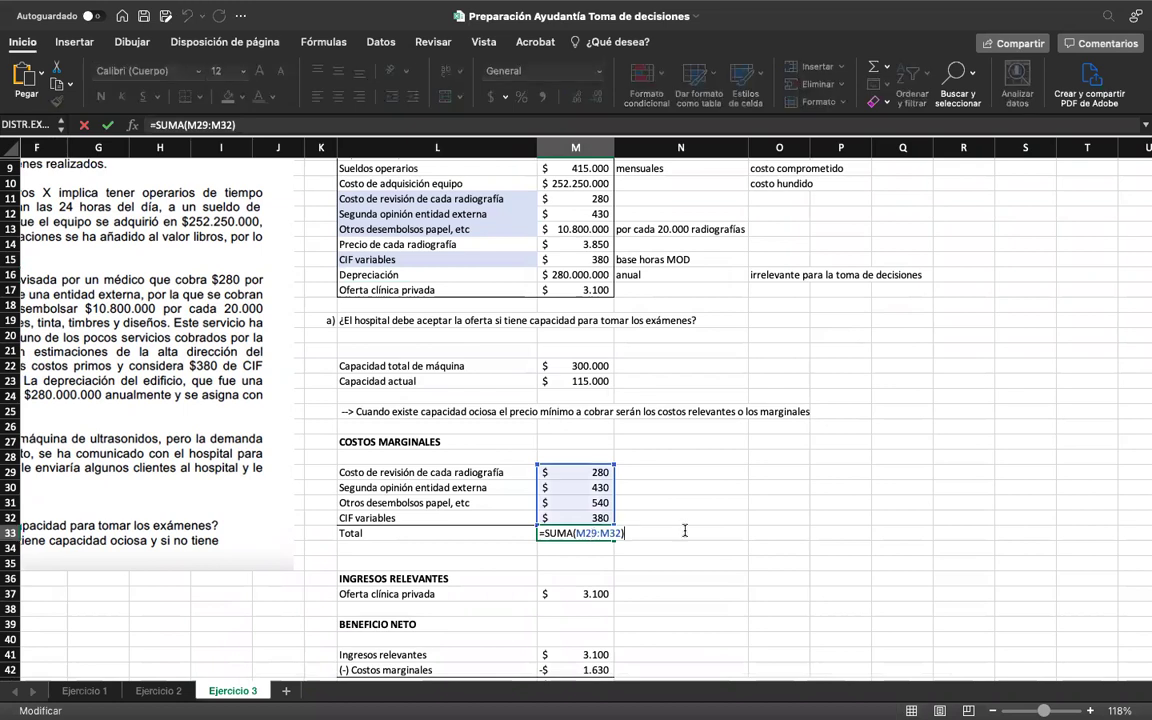
key("Escape")
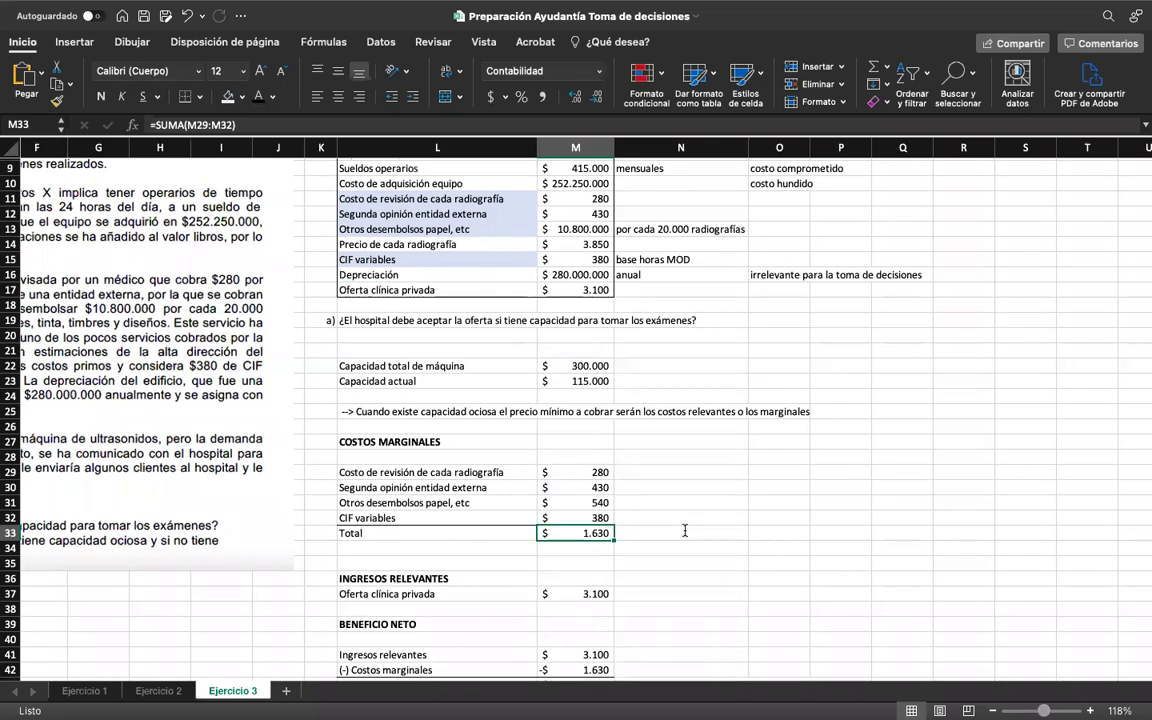
Check the private clinic's offer in M17 against the exercise statement and its questions a and b.
left_click(598, 289)
scroll(598, 287, "up", 1)
scroll(598, 287, "up", 1)
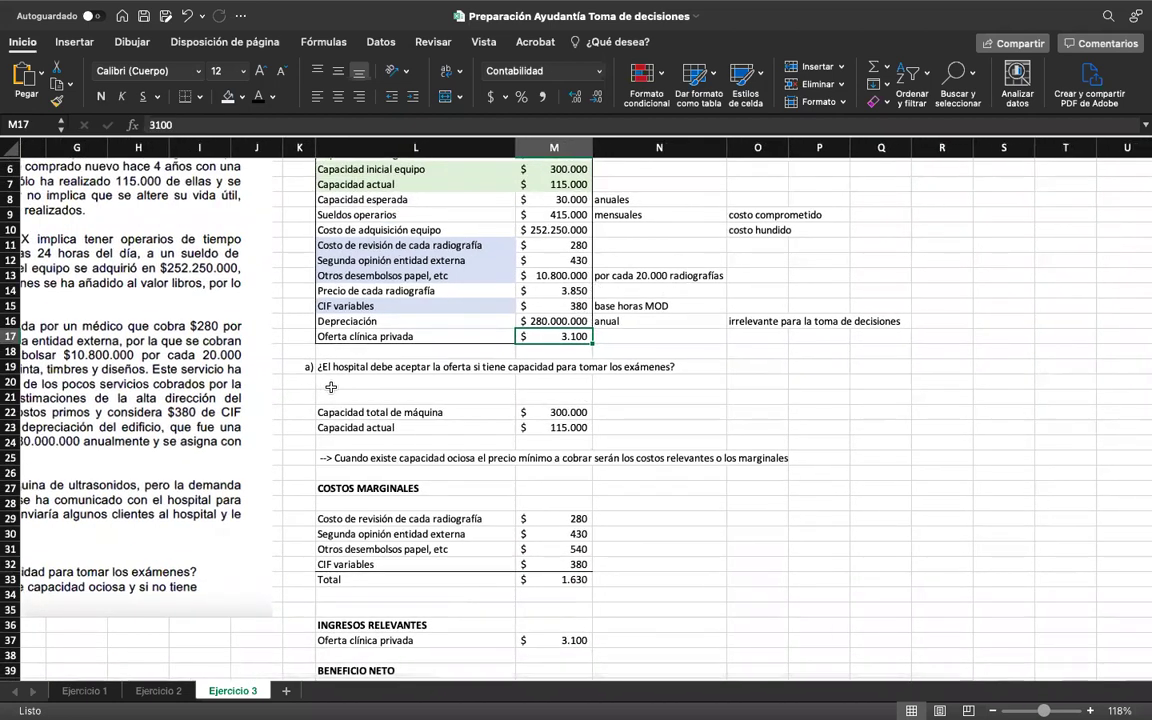
scroll(460, 372, "left", 2)
scroll(460, 372, "left", 4)
scroll(460, 372, "down", 2)
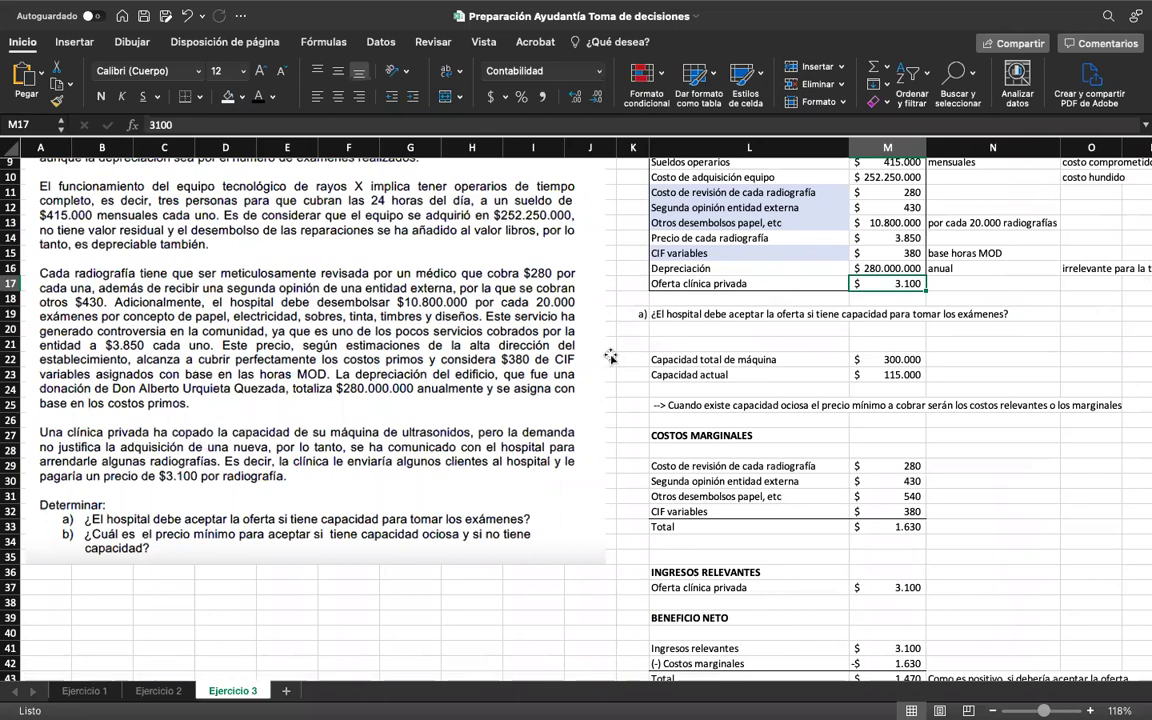
Examine the INGRESOS RELEVANTES and BENEFICIO NETO sections, relating the clinic offer in M37 to the marginal cost total in M33.
scroll(808, 528, "down", 2)
scroll(808, 528, "right", 2)
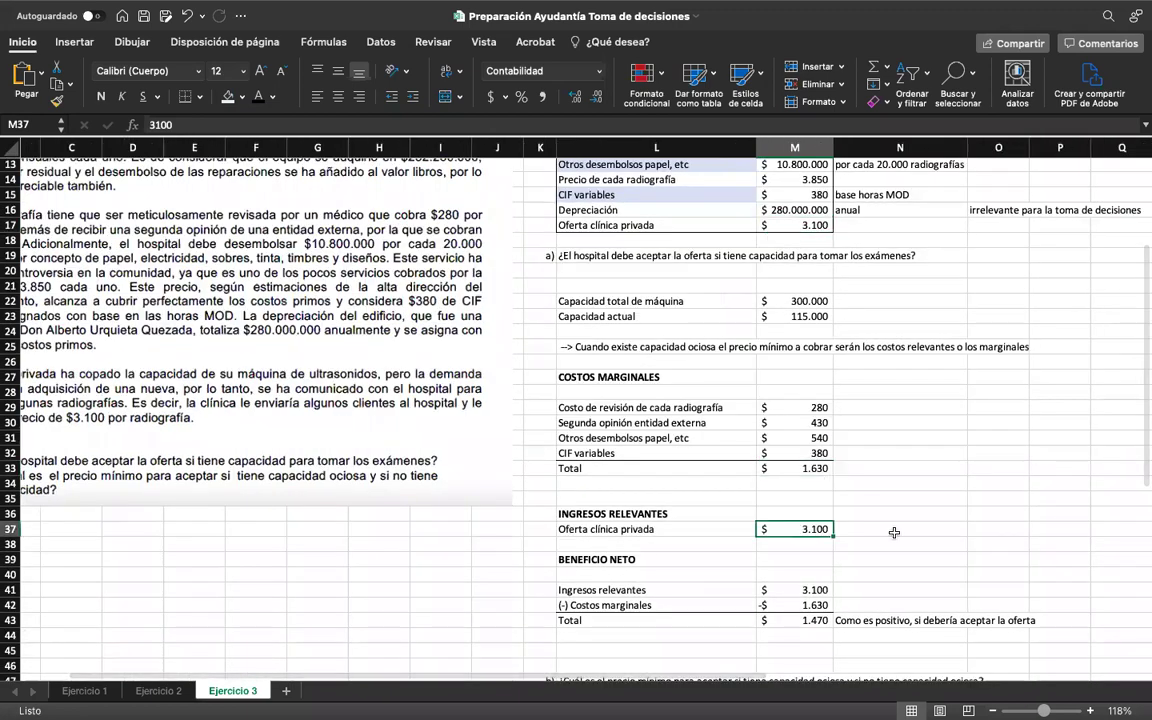
scroll(938, 527, "down", 3)
scroll(938, 527, "right", 1)
left_click(614, 478)
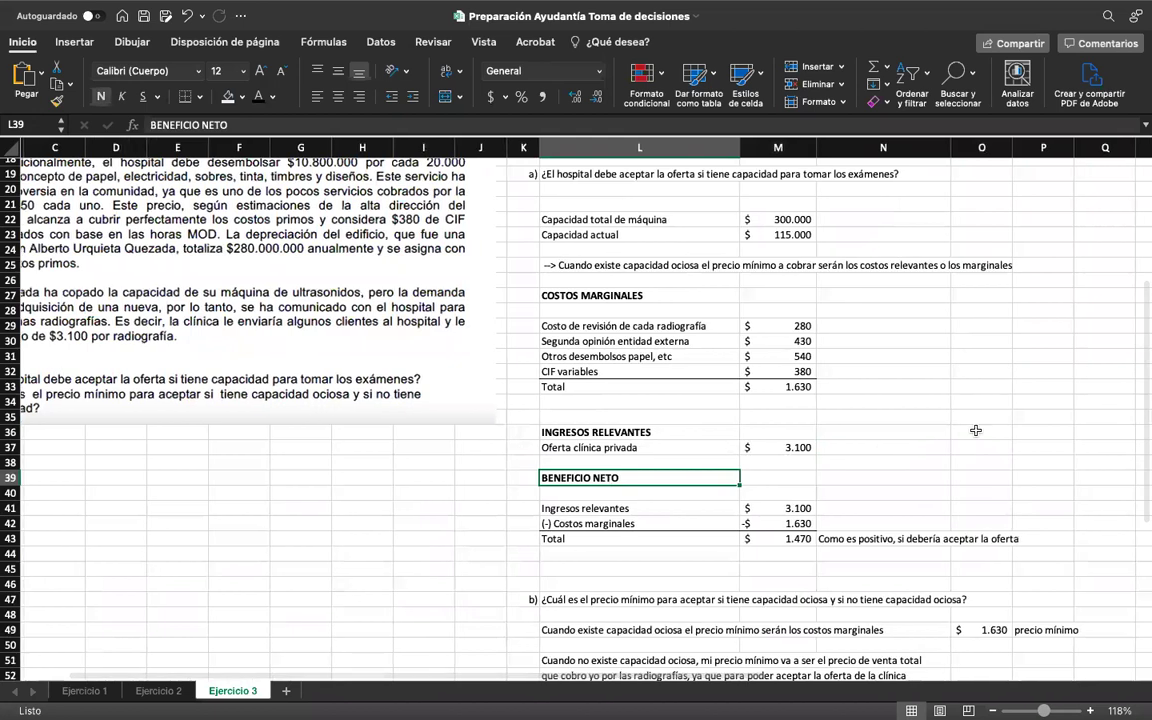
scroll(680, 480, "right", 2)
scroll(680, 480, "up", 1)
left_click(697, 457)
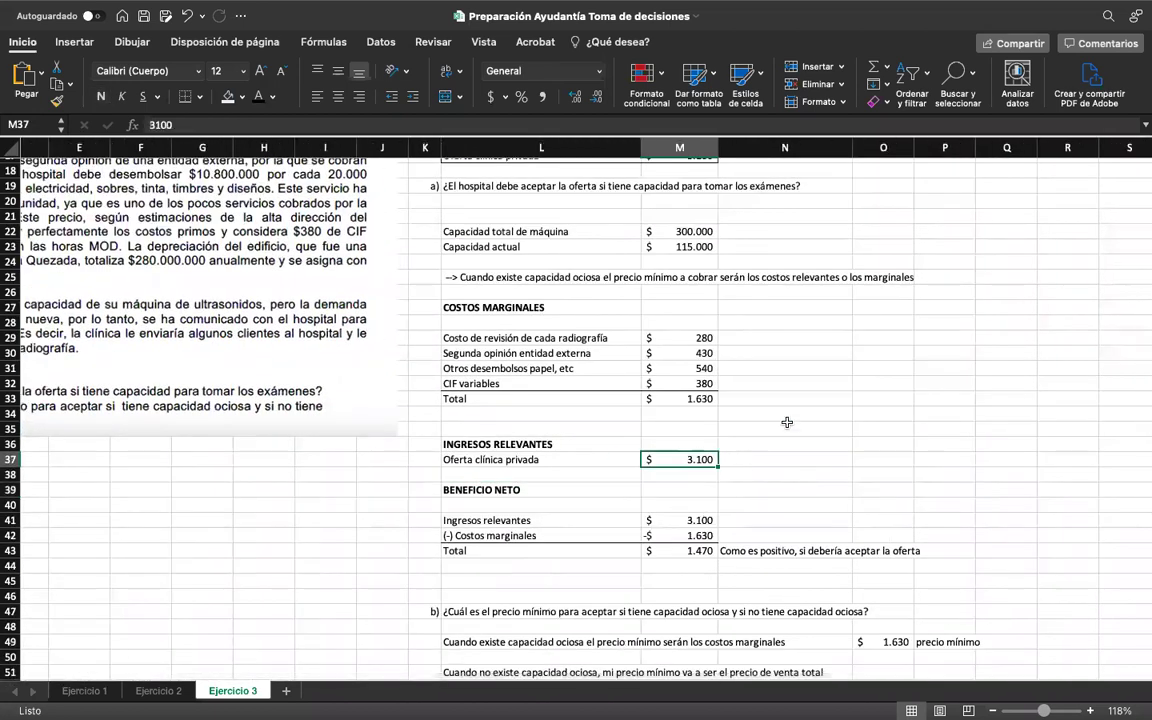
left_click(684, 400)
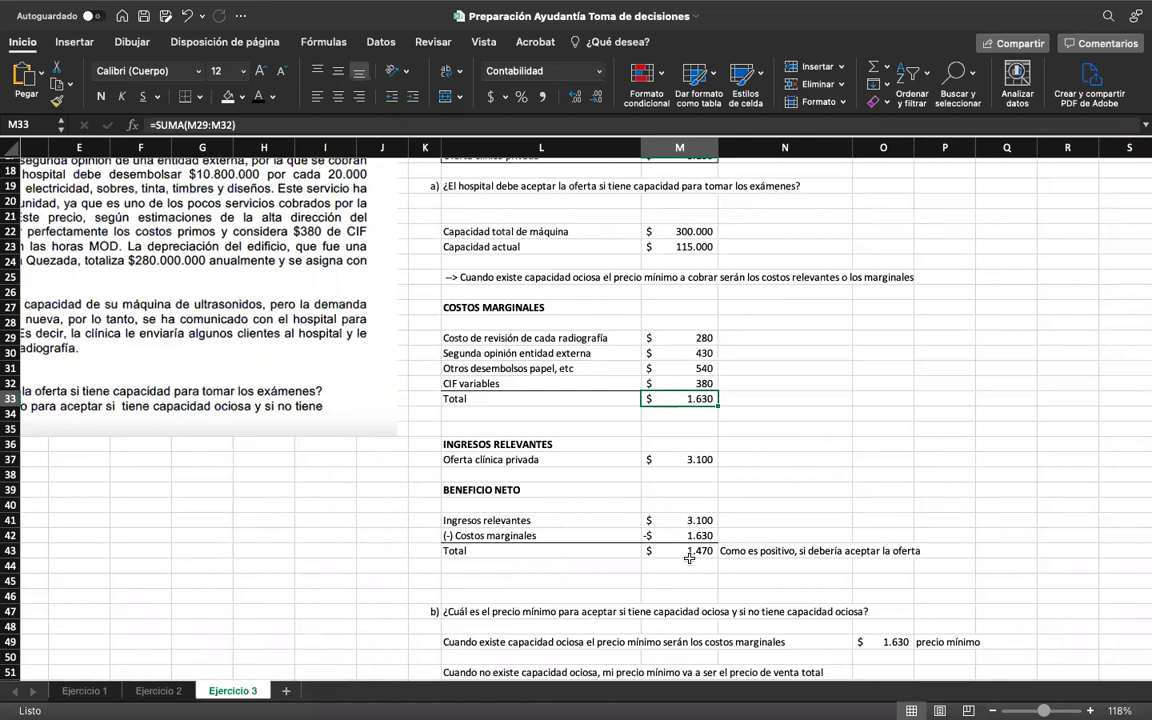
left_click(767, 499)
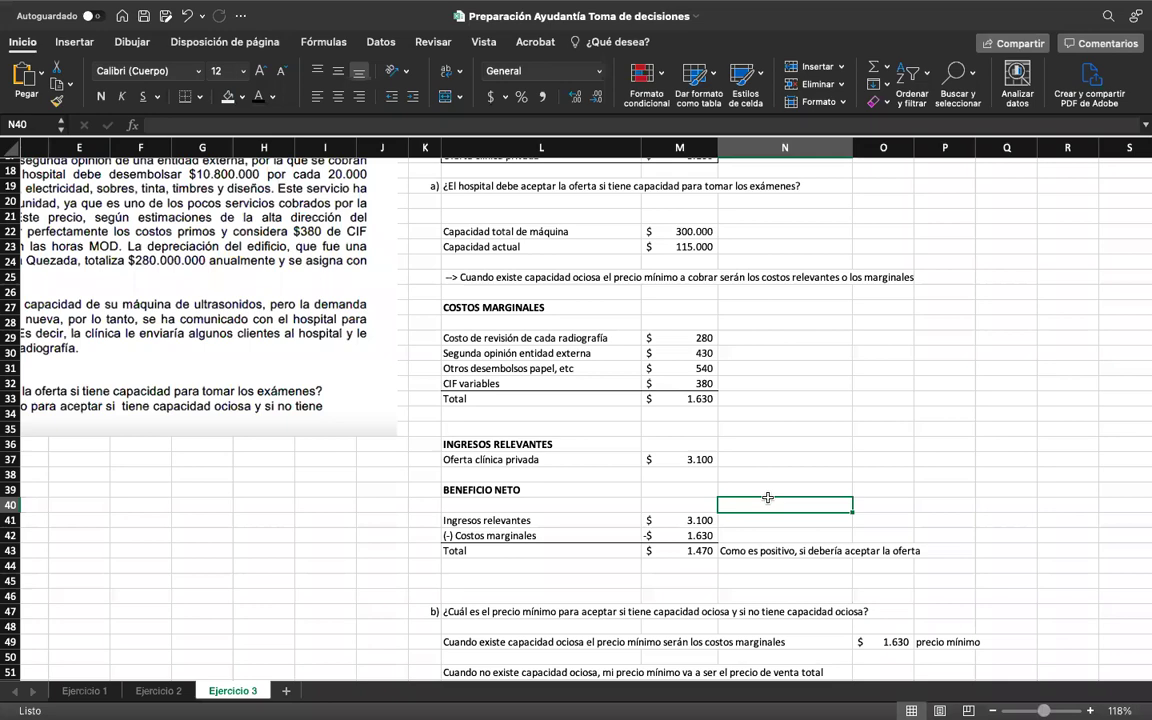
Return to the DATOS table and compare the radiography price in M14 with the private clinic's offer in M17.
scroll(784, 476, "up", 5)
scroll(784, 476, "right", 2)
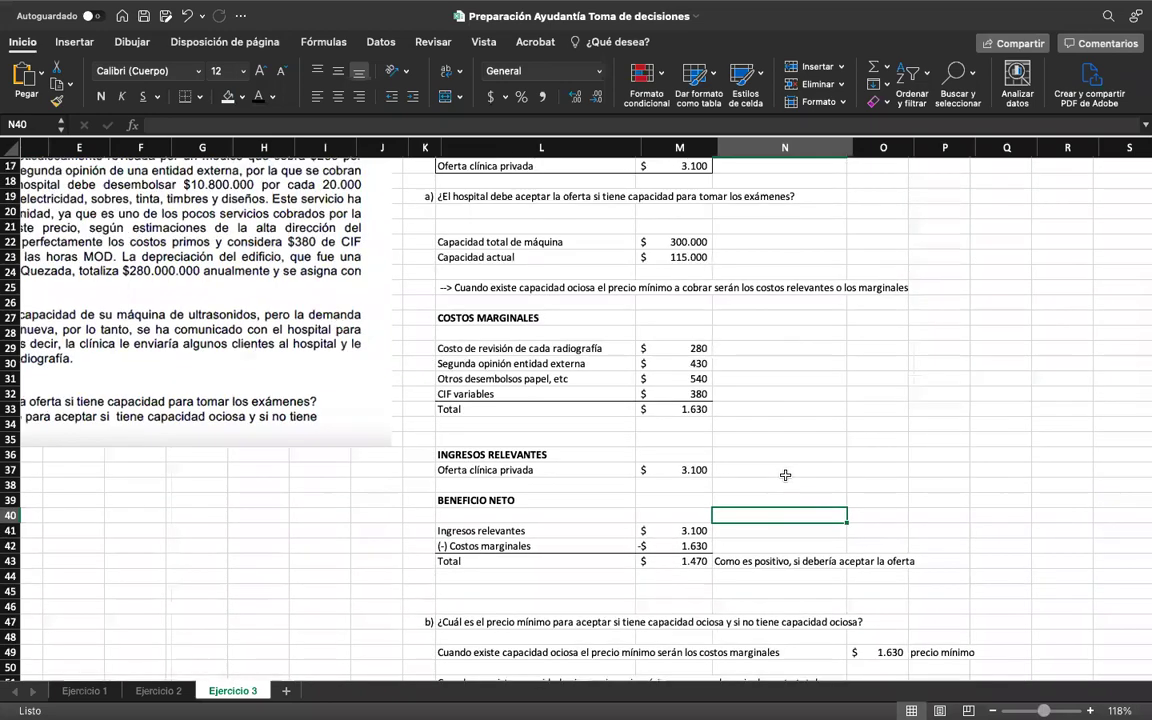
scroll(785, 475, "up", 4)
scroll(785, 475, "right", 1)
scroll(770, 460, "down", 2)
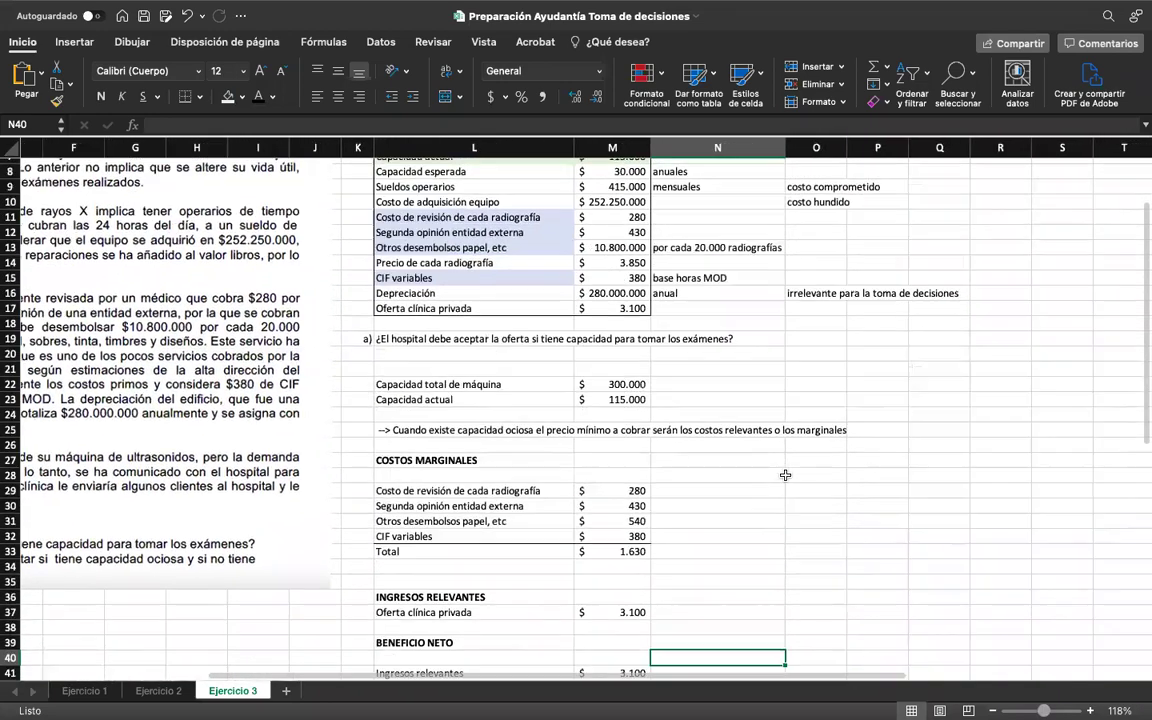
left_click(612, 260)
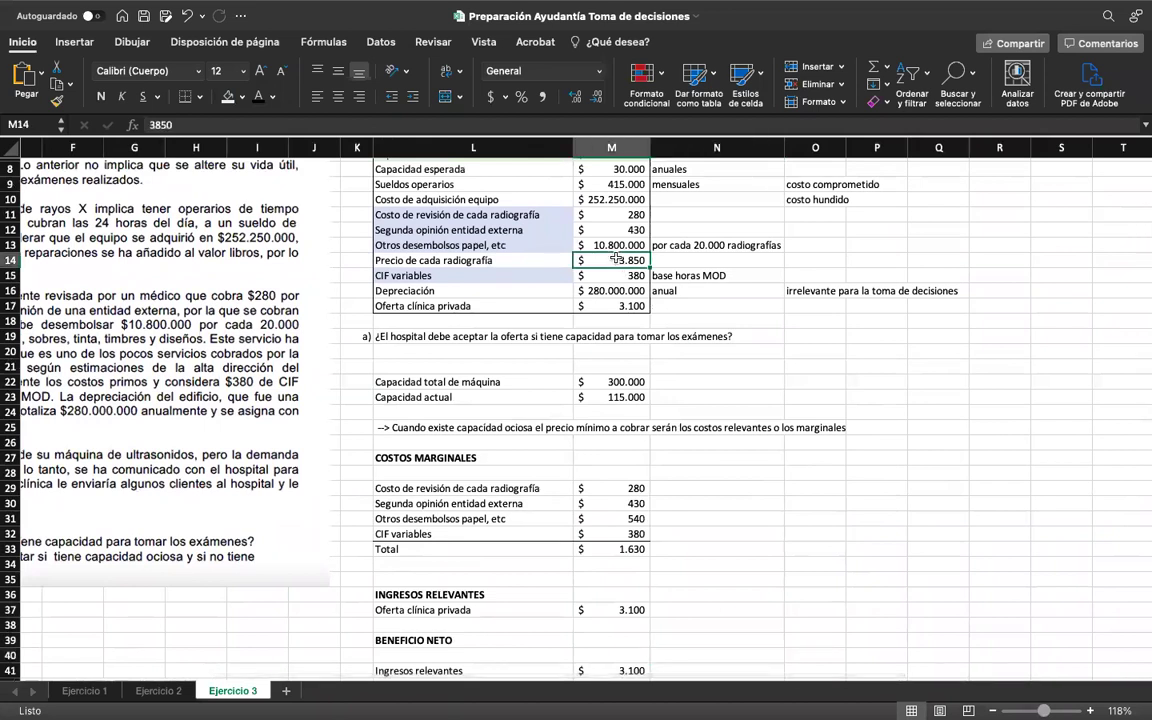
left_click(677, 260)
left_click(596, 259)
left_click(601, 307)
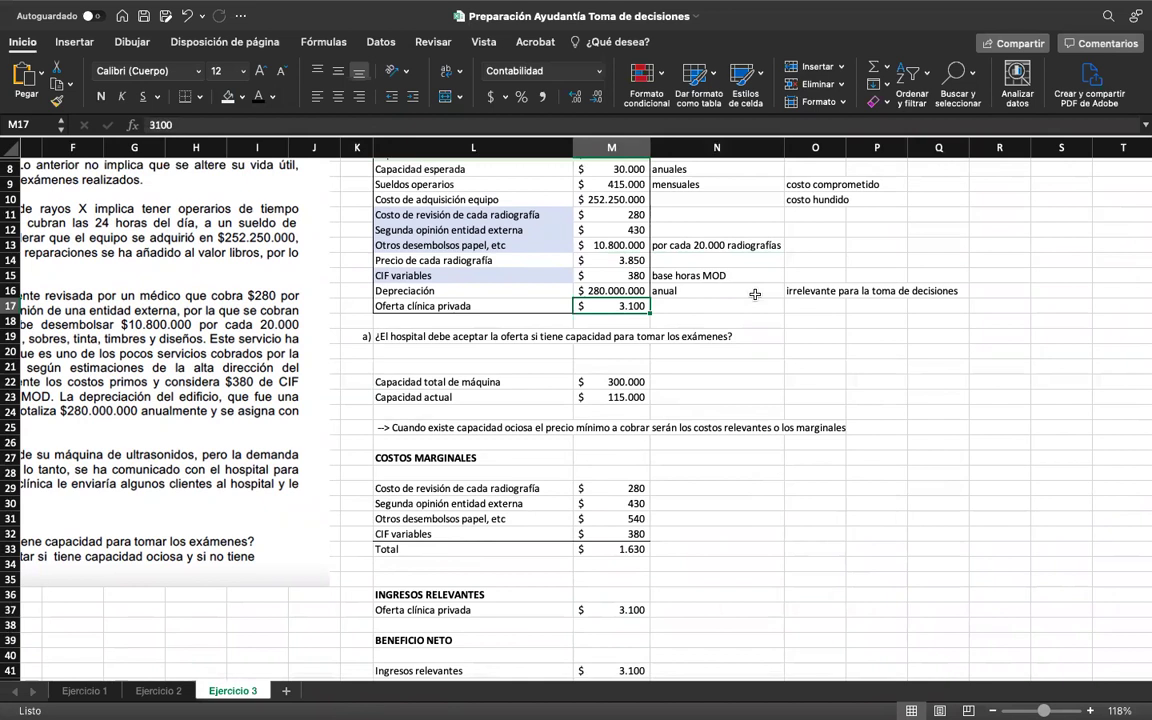
Go back and forth between M14 and M17 to weigh the hospital's own radiography price against the clinic's offer.
left_click(603, 260)
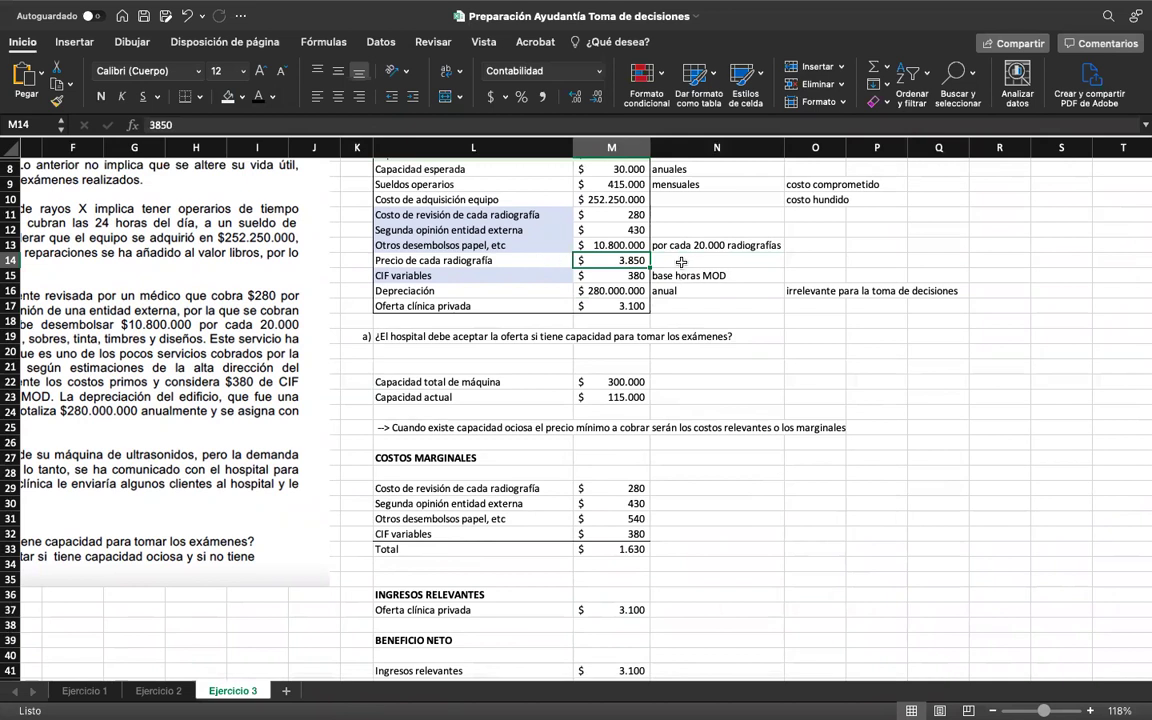
key("Down")
key("Down")
key("Down")
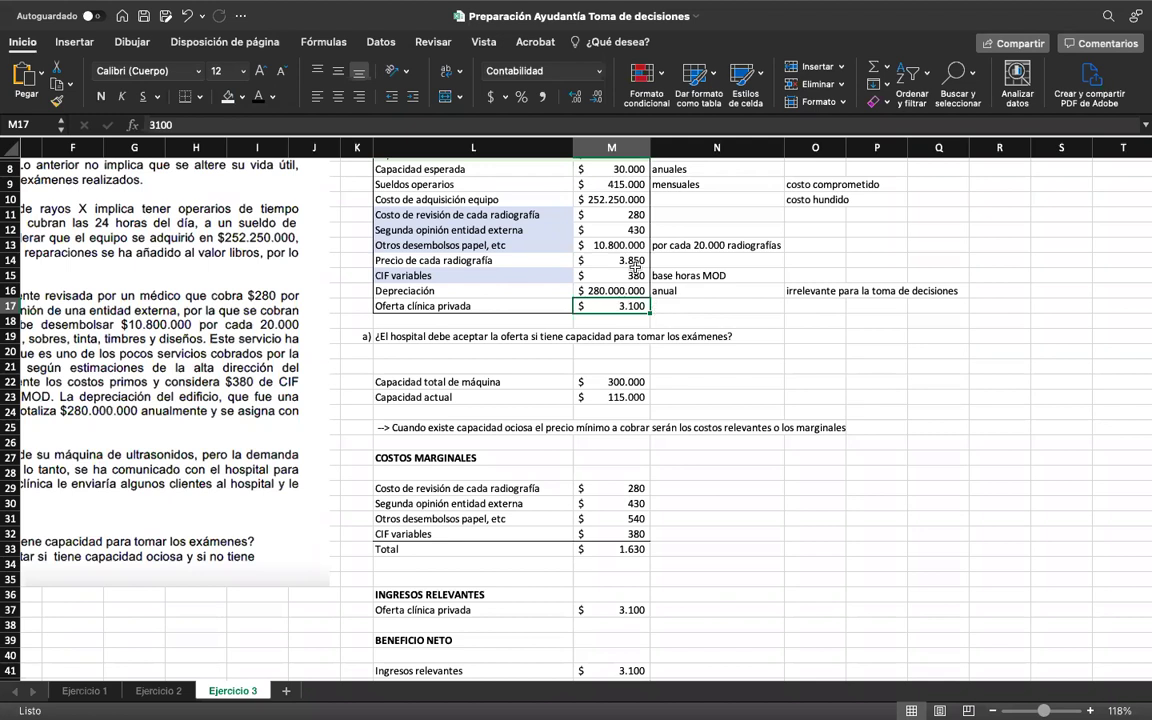
key("Up")
key("Up")
key("Up")
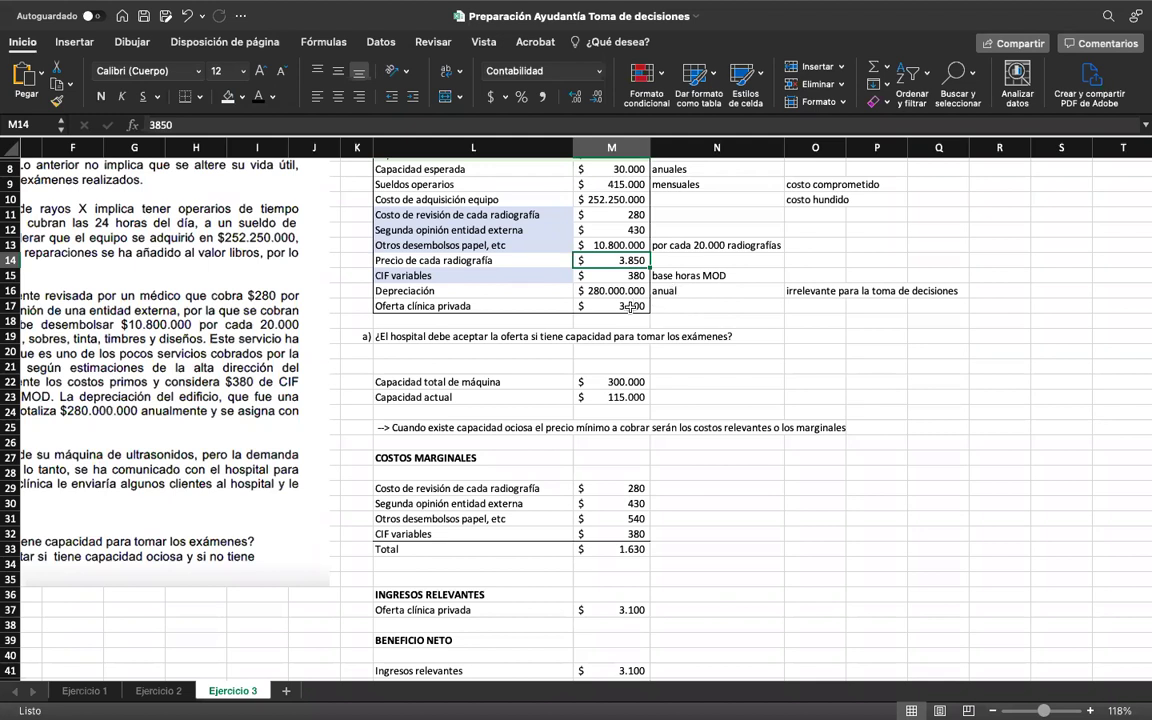
key("Down")
key("Down")
key("Down")
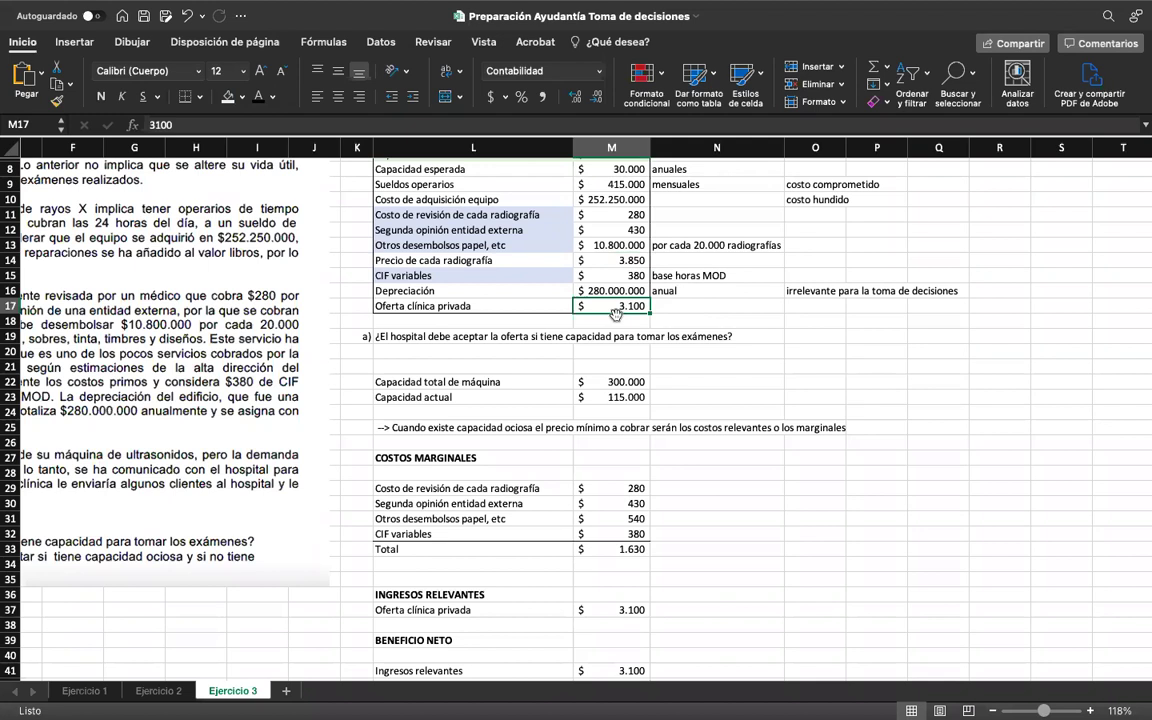
left_click(684, 303)
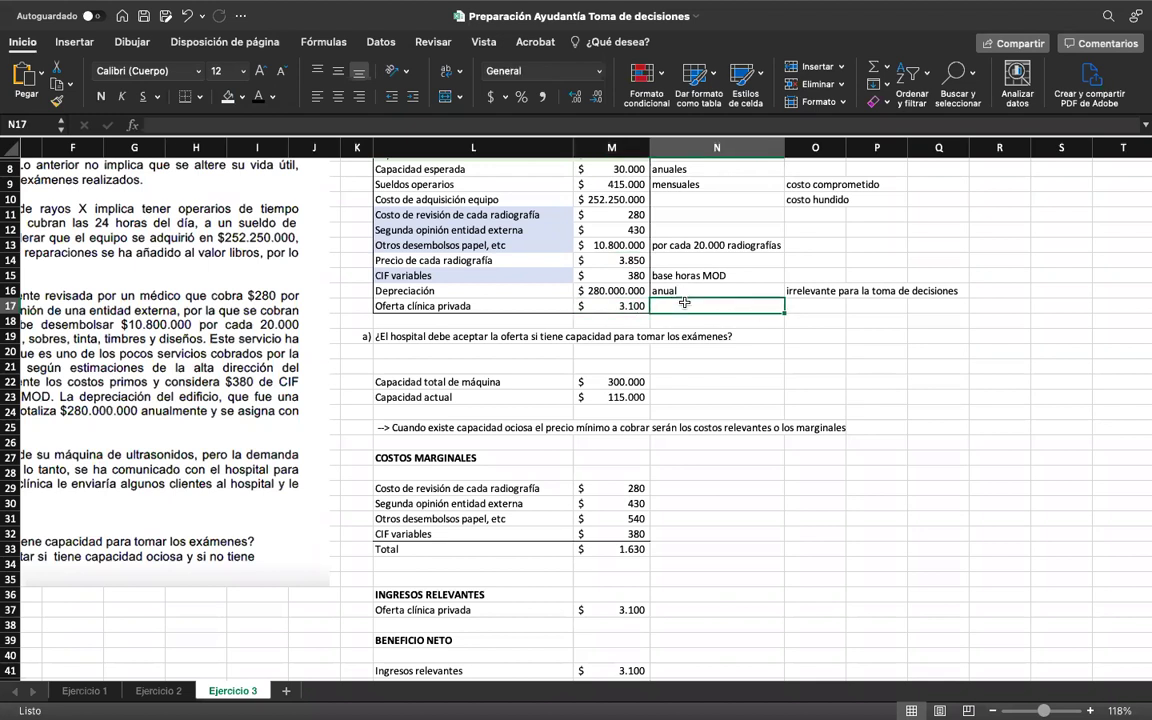
Review the COSTOS MARGINALES block in L27:M33, the clinic offer in L37:M37 and the BENEFICIO NETO total in M43.
left_click_drag(385, 458, 625, 549)
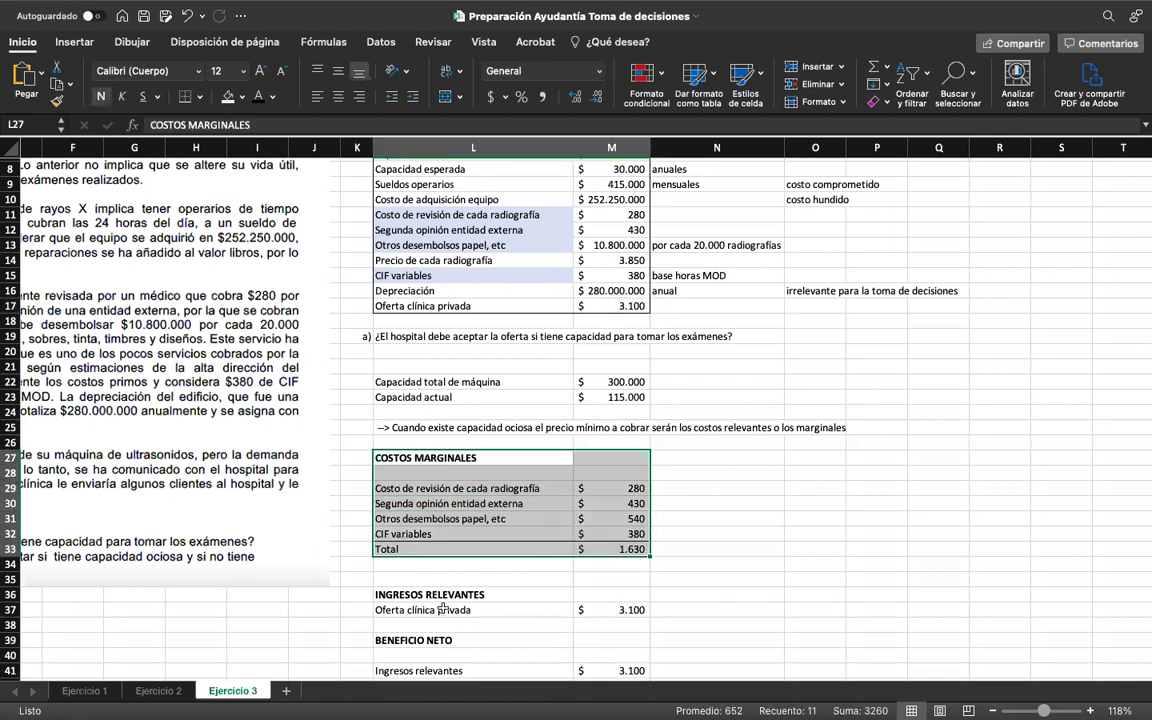
left_click_drag(440, 610, 604, 609)
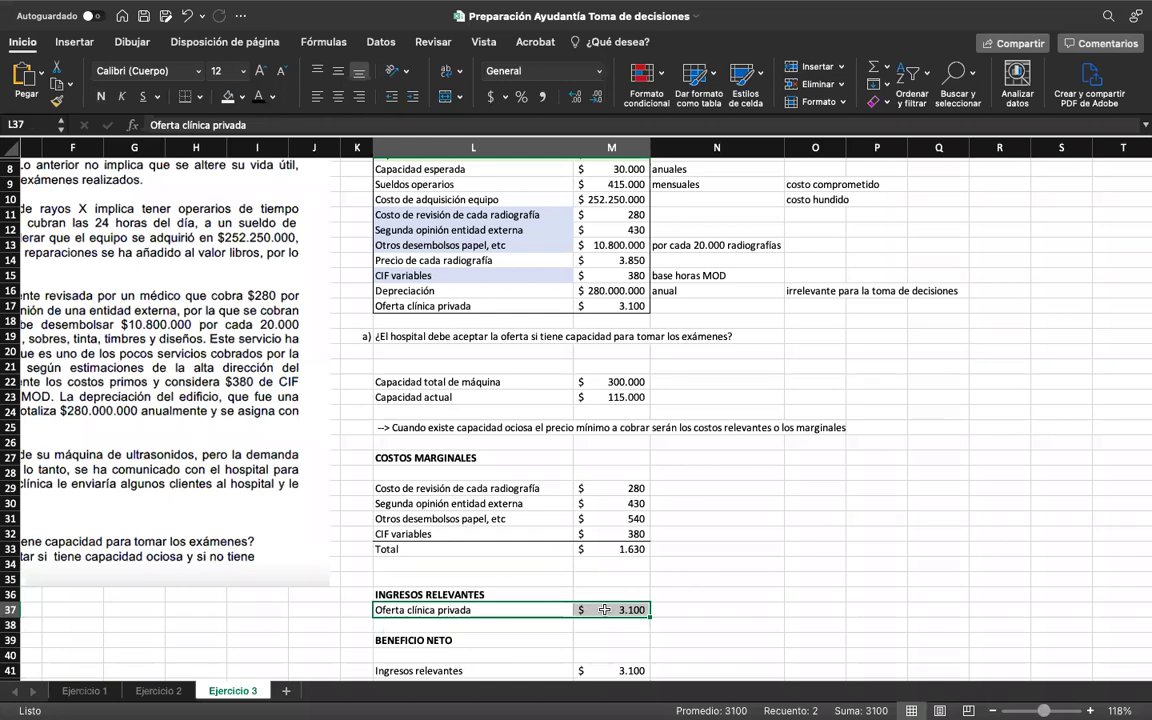
scroll(604, 609, "down", 6)
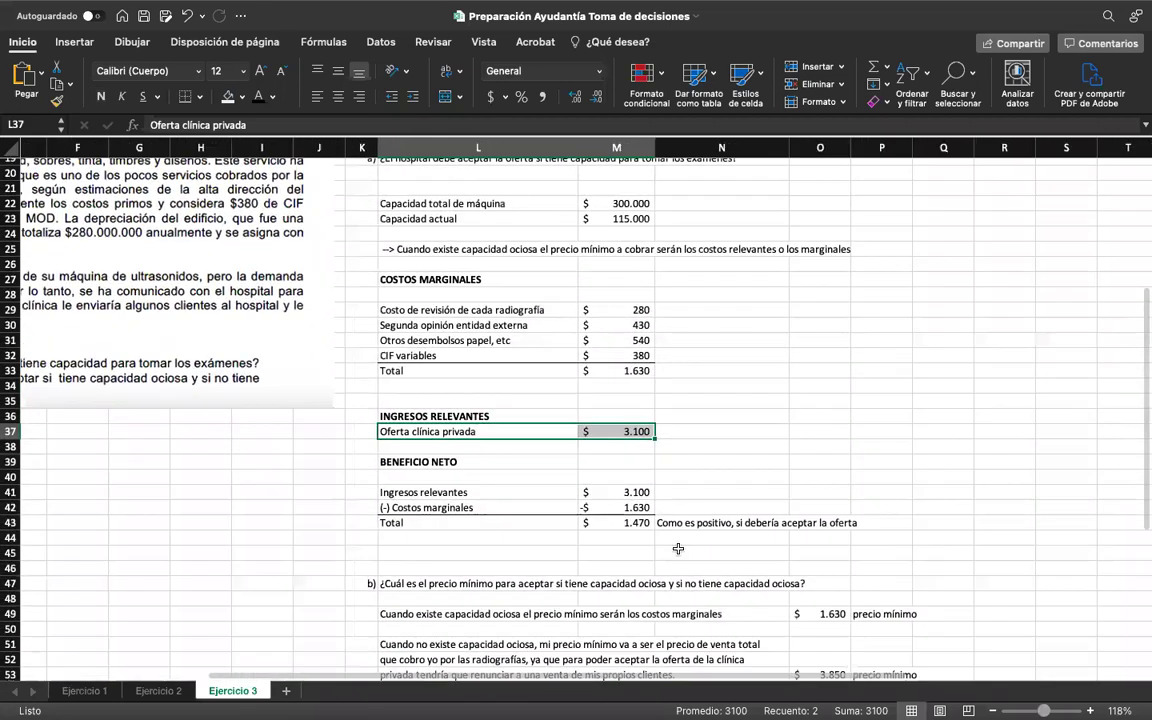
scroll(791, 446, "right", 2)
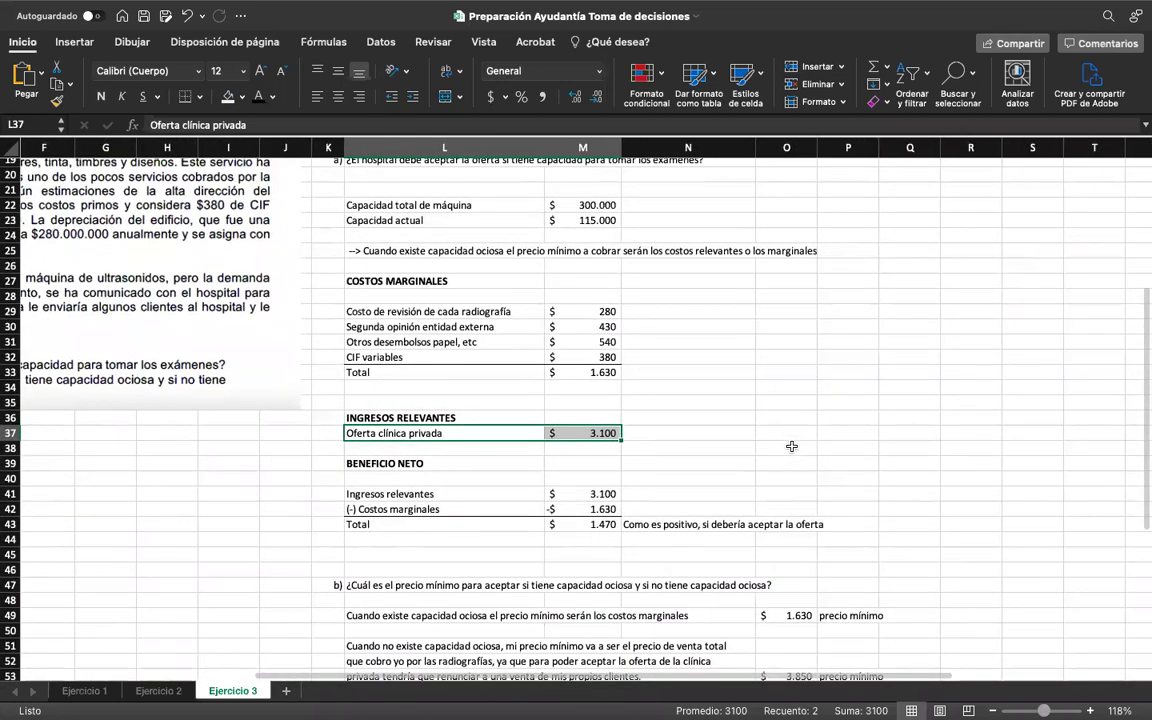
left_click(605, 524)
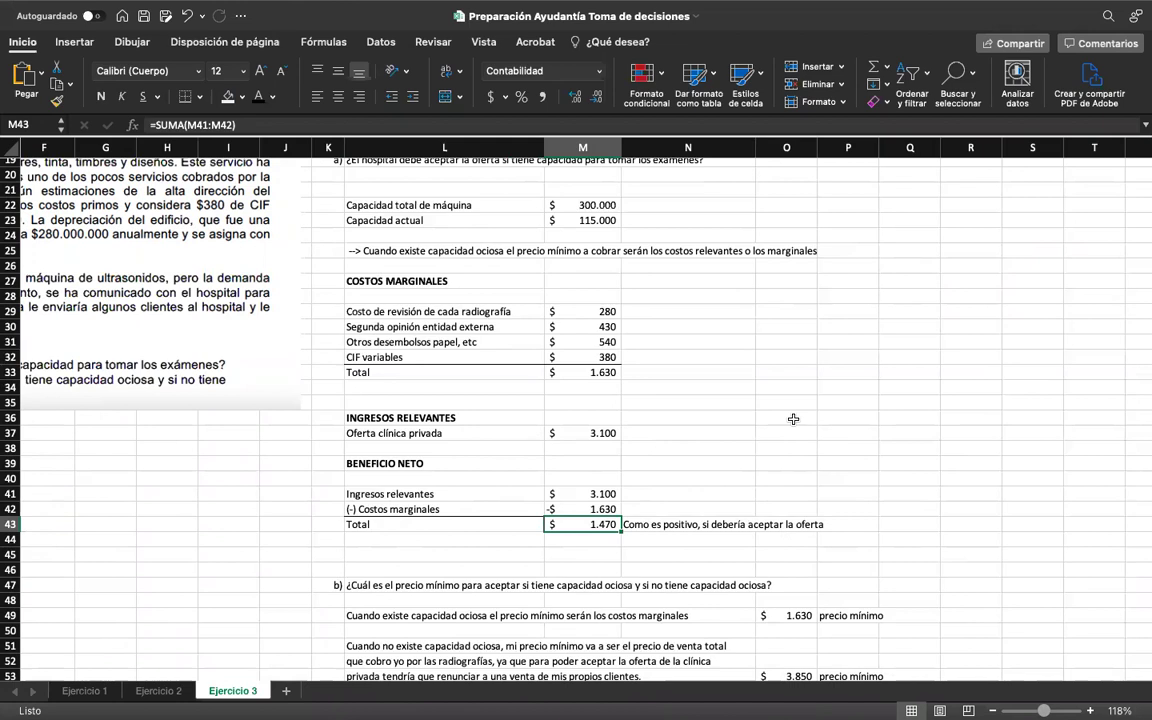
Revisit the marginal cost total in M33 in light of the note on the minimum price with idle capacity.
scroll(793, 419, "up", 2)
scroll(793, 419, "right", 2)
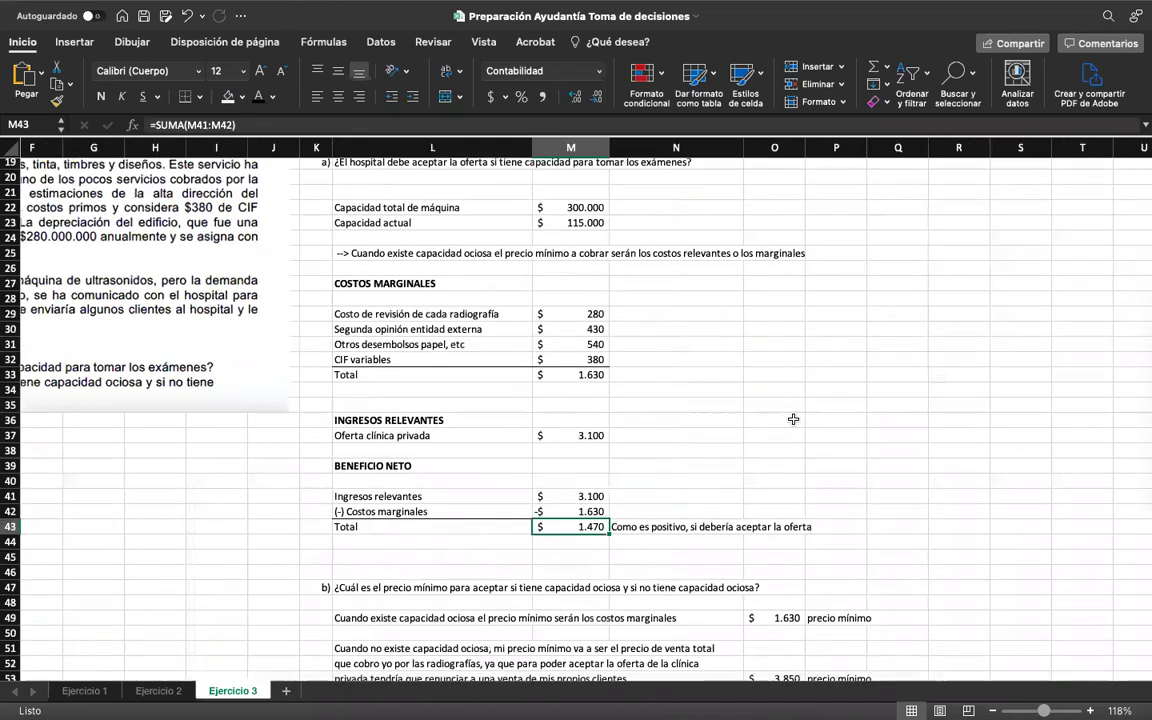
scroll(775, 380, "up", 1)
scroll(775, 380, "right", 2)
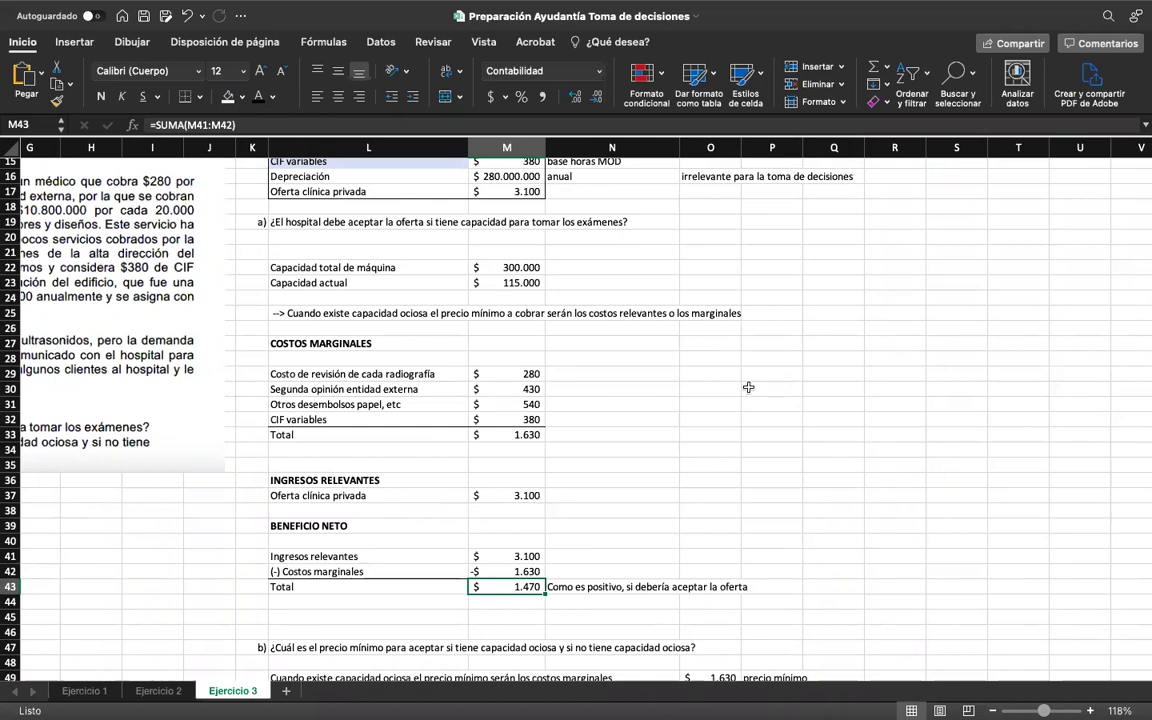
left_click(502, 434)
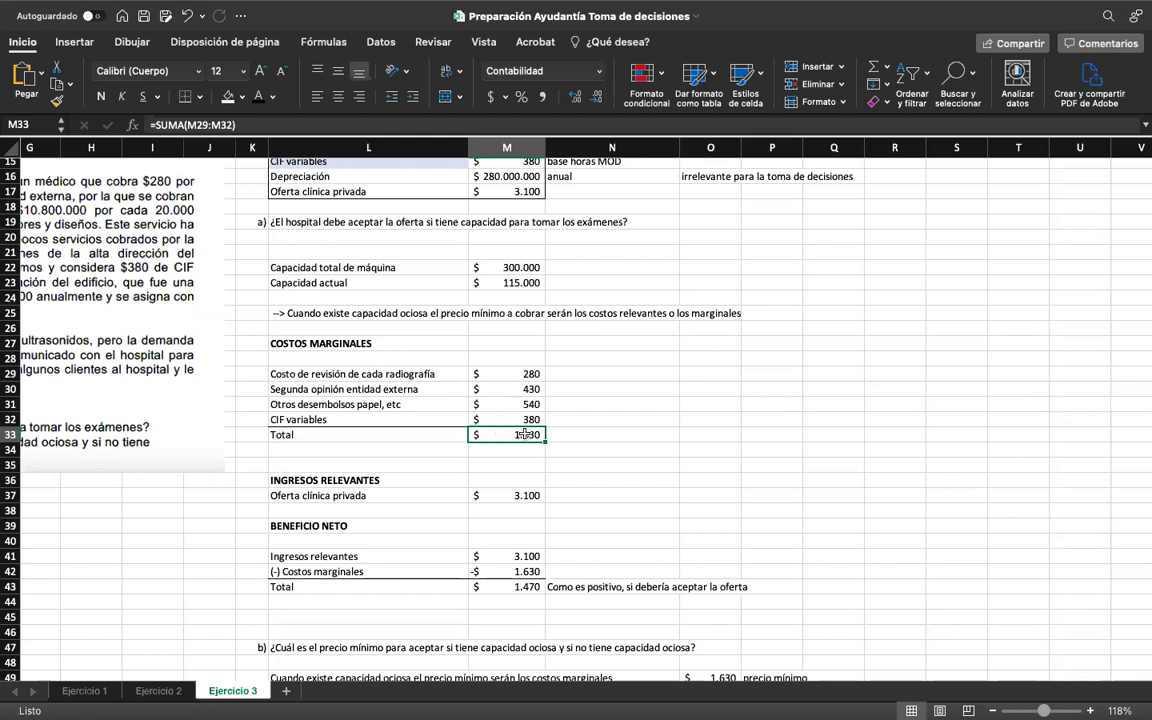
left_click(582, 435)
left_click(514, 436)
scroll(720, 420, "up", 2)
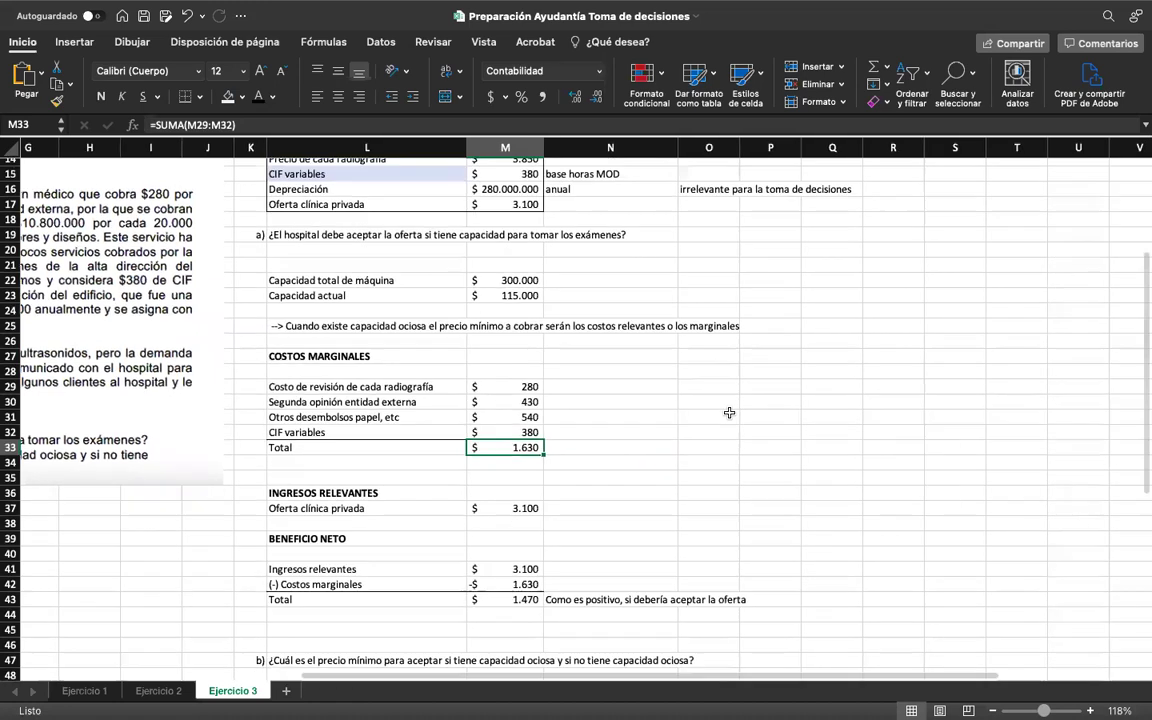
scroll(731, 451, "down", 2)
scroll(731, 451, "left", 1)
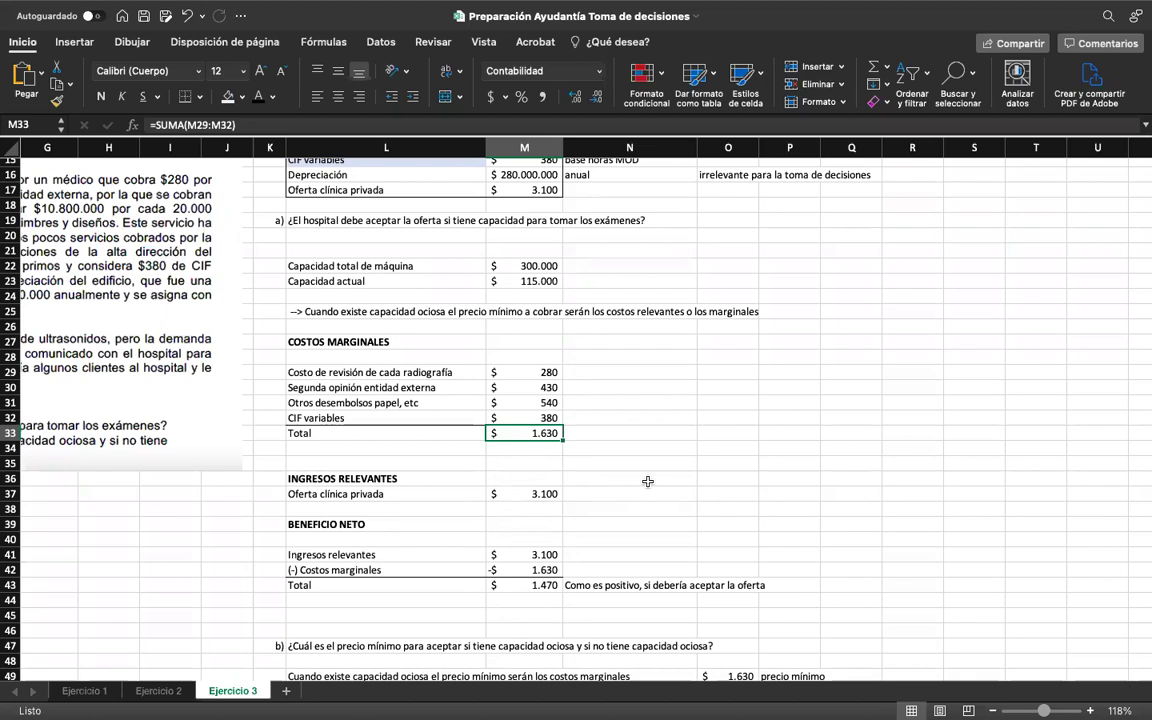
Contrast the radiography price in M14 with the clinic's offer in M17 once more, leaving both values as they are.
scroll(700, 440, "up", 2)
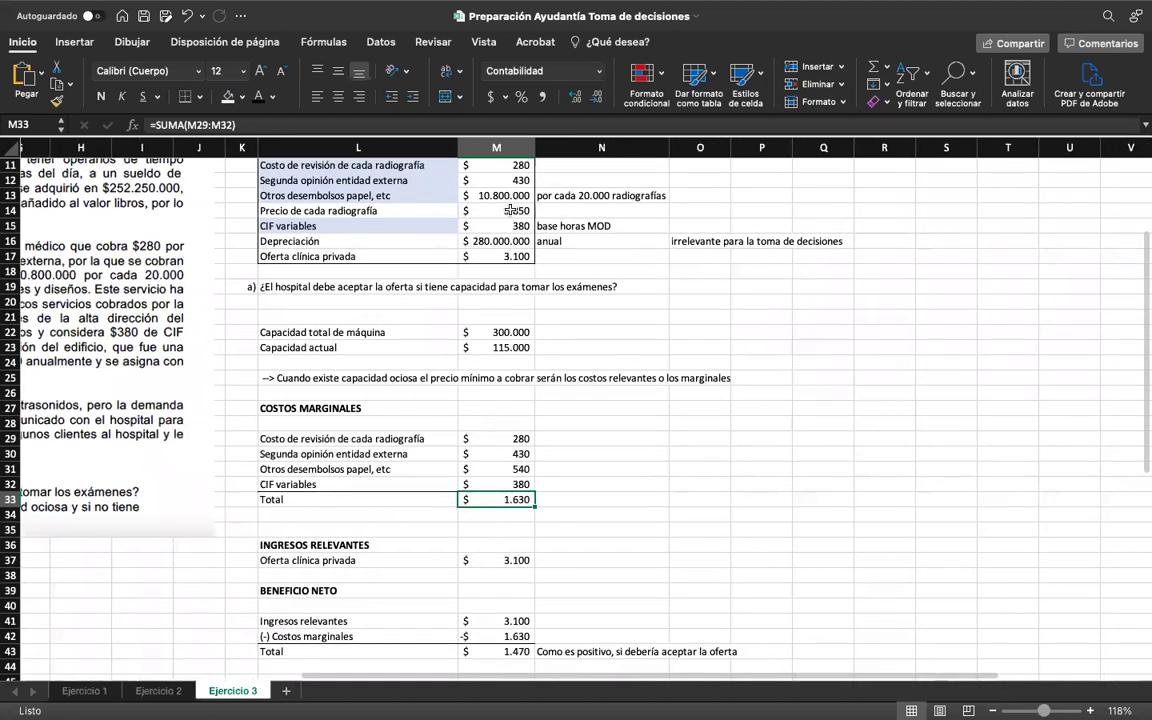
left_click(510, 210)
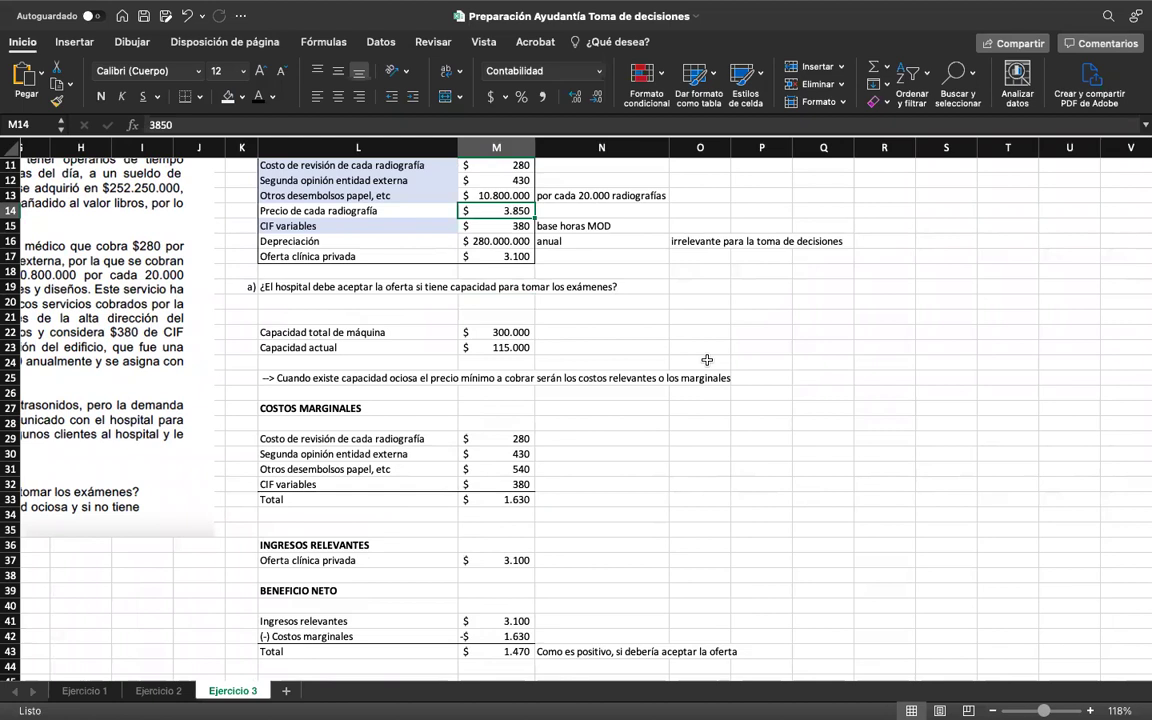
double_click(510, 257)
key("Return")
left_click(516, 258)
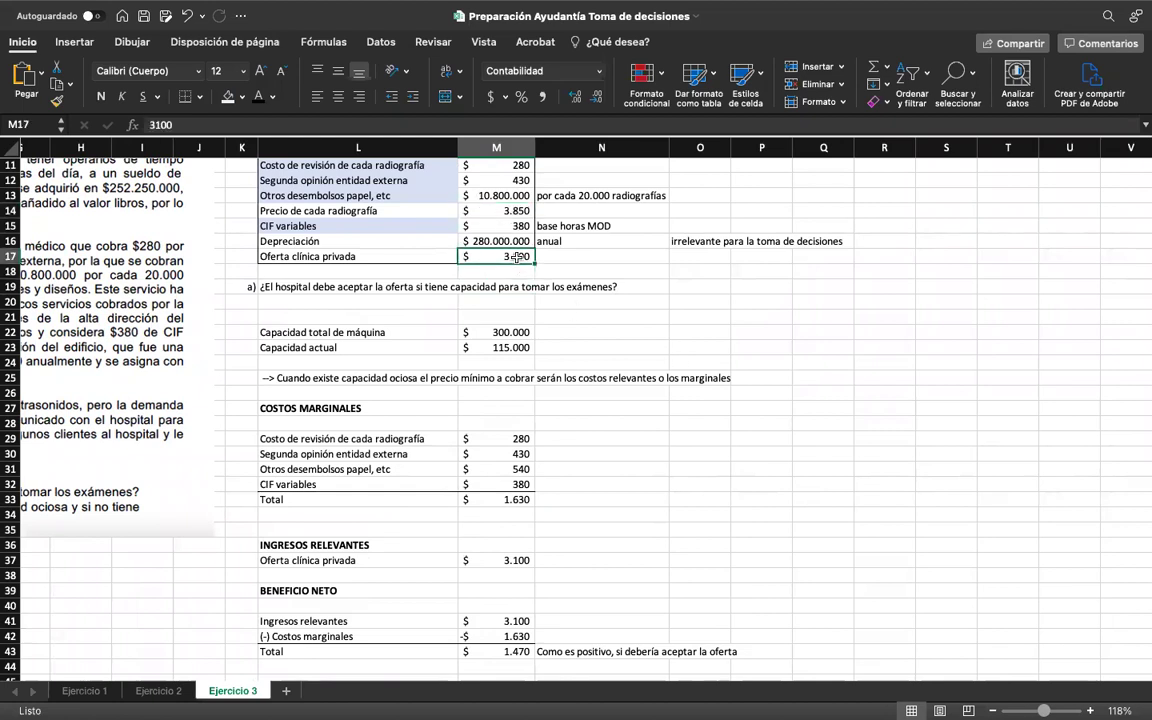
scroll(700, 457, "down", 1)
scroll(700, 457, "down", 3)
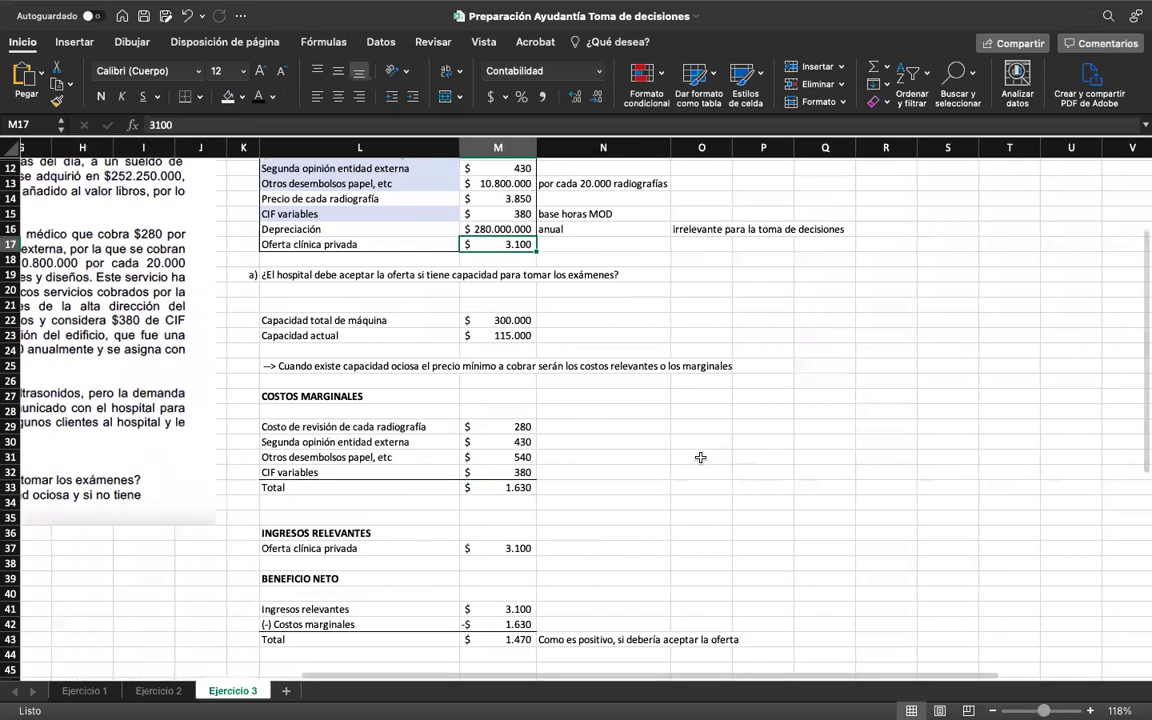
scroll(643, 492, "up", 3)
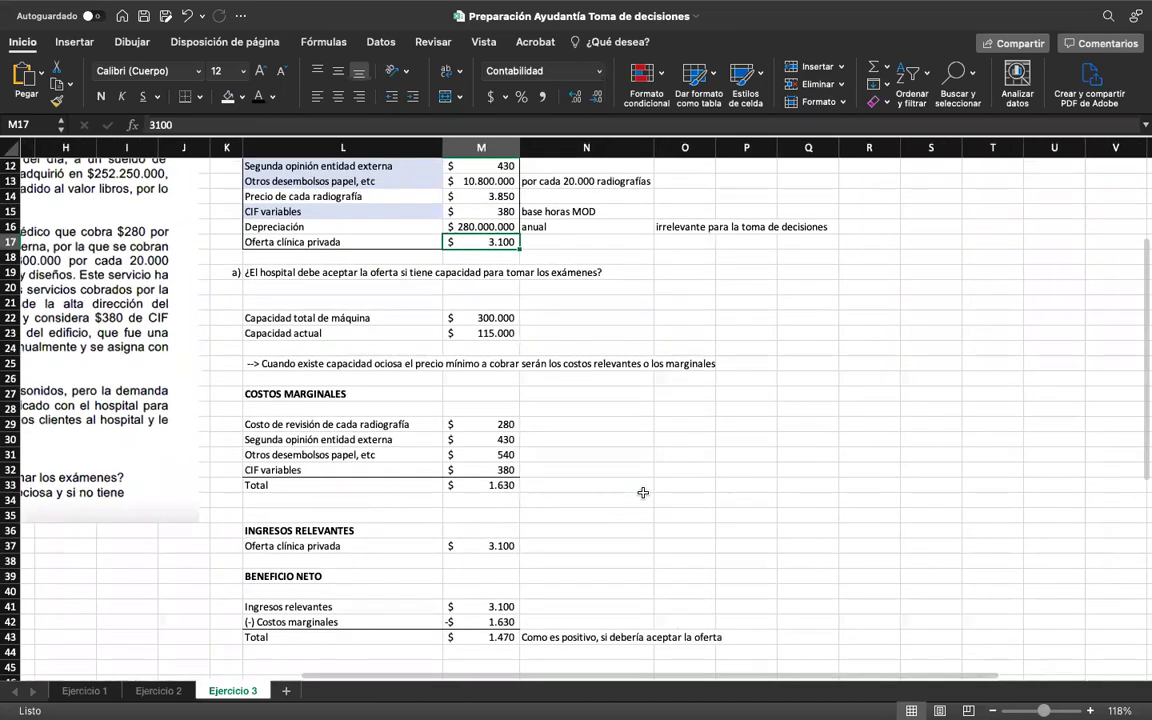
left_click(496, 197)
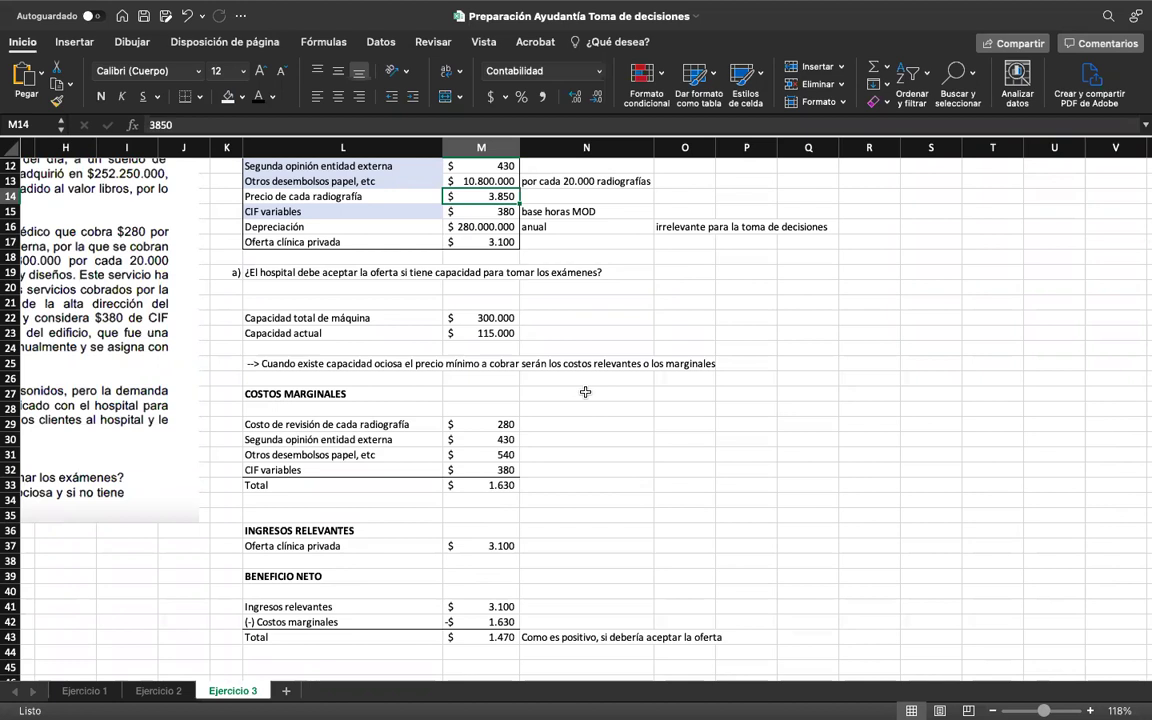
Examine the minimum price without idle capacity in O53 and the precio mínimo label beside it.
scroll(585, 392, "down", 6)
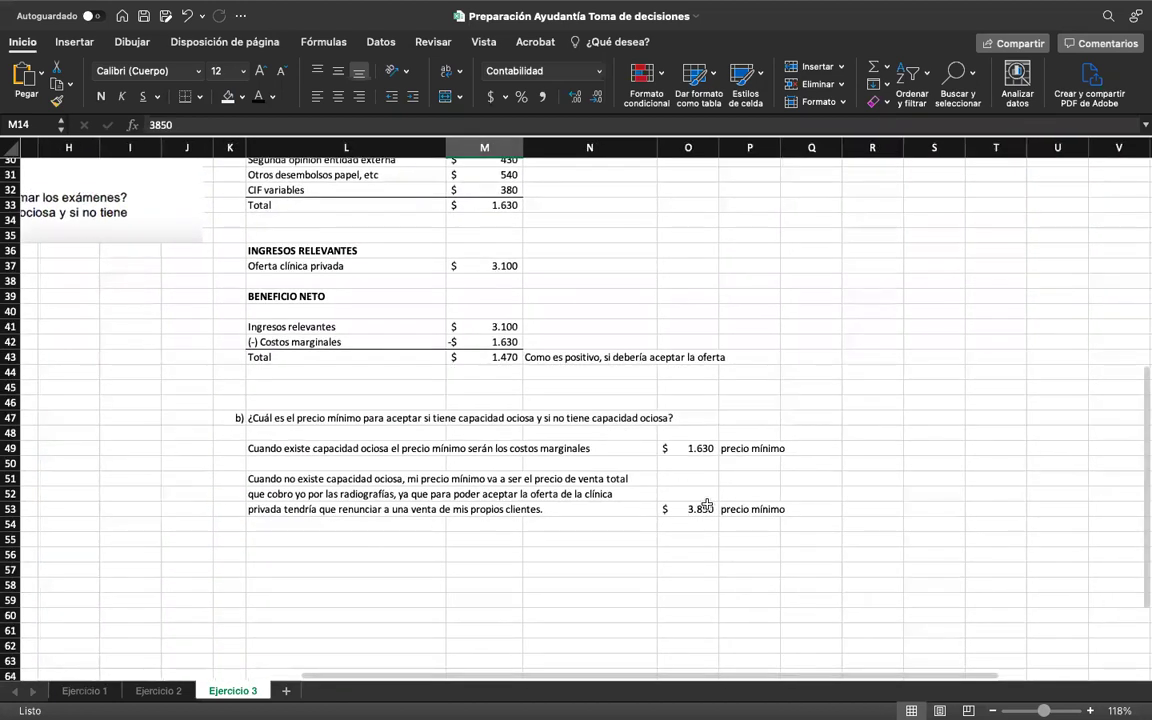
left_click(706, 507)
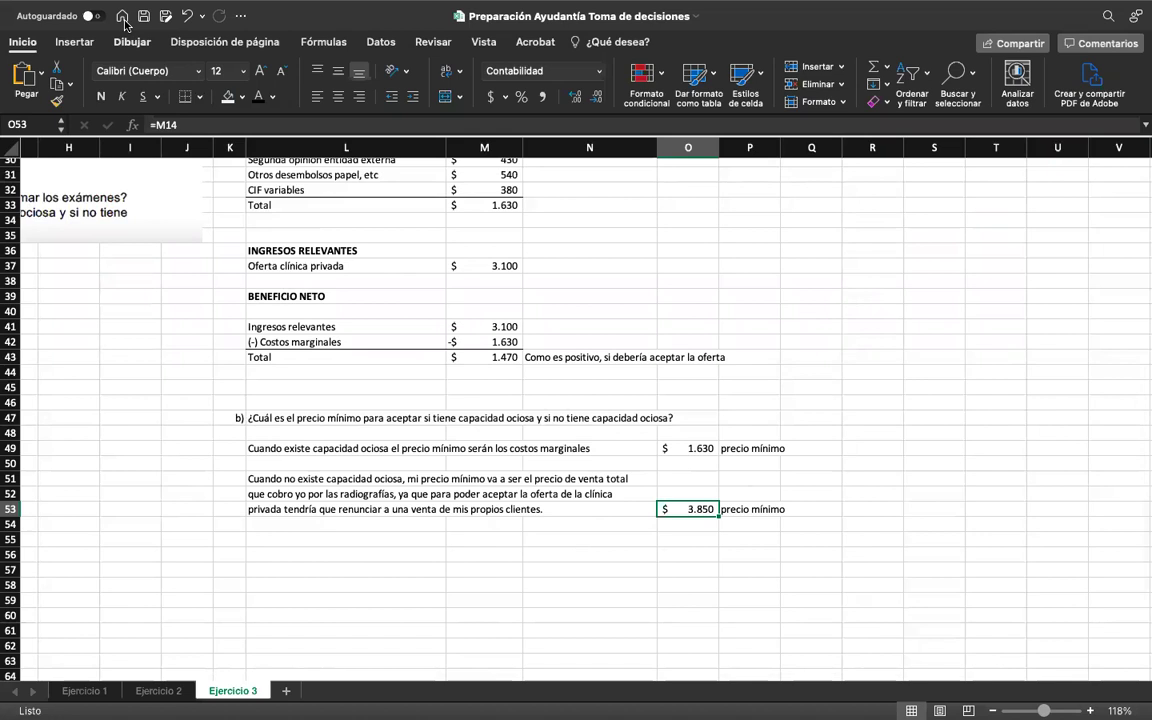
mouse_move(125, 2)
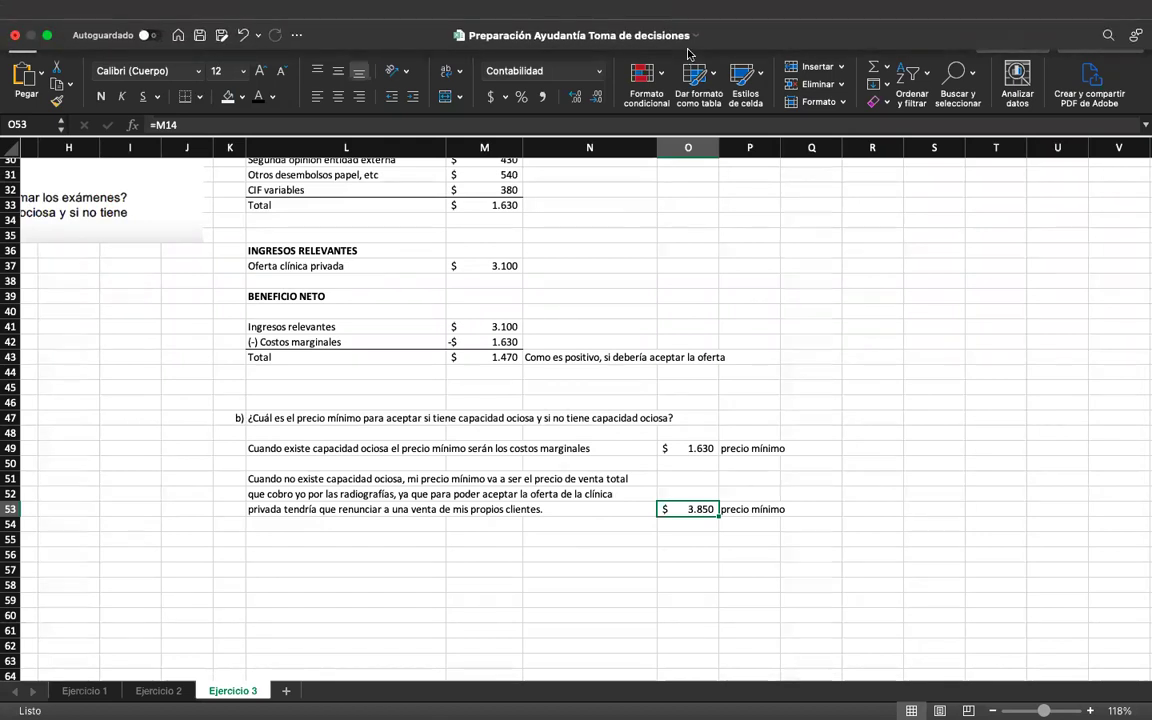
left_click(760, 498)
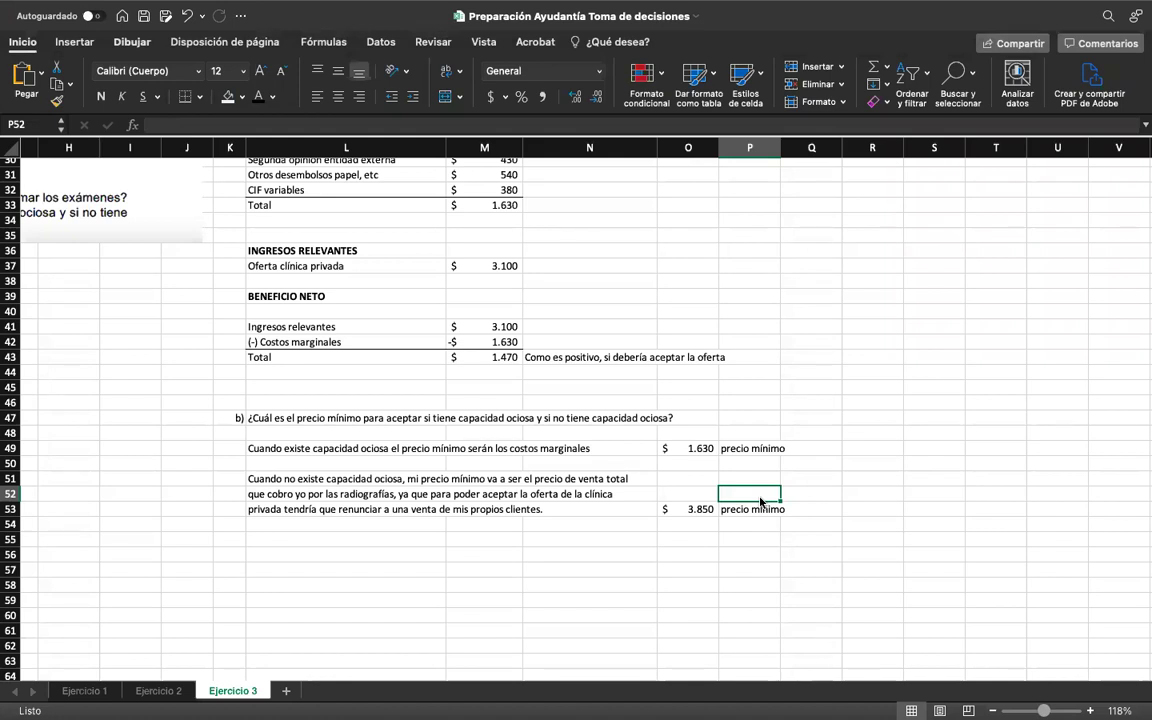
left_click(694, 510)
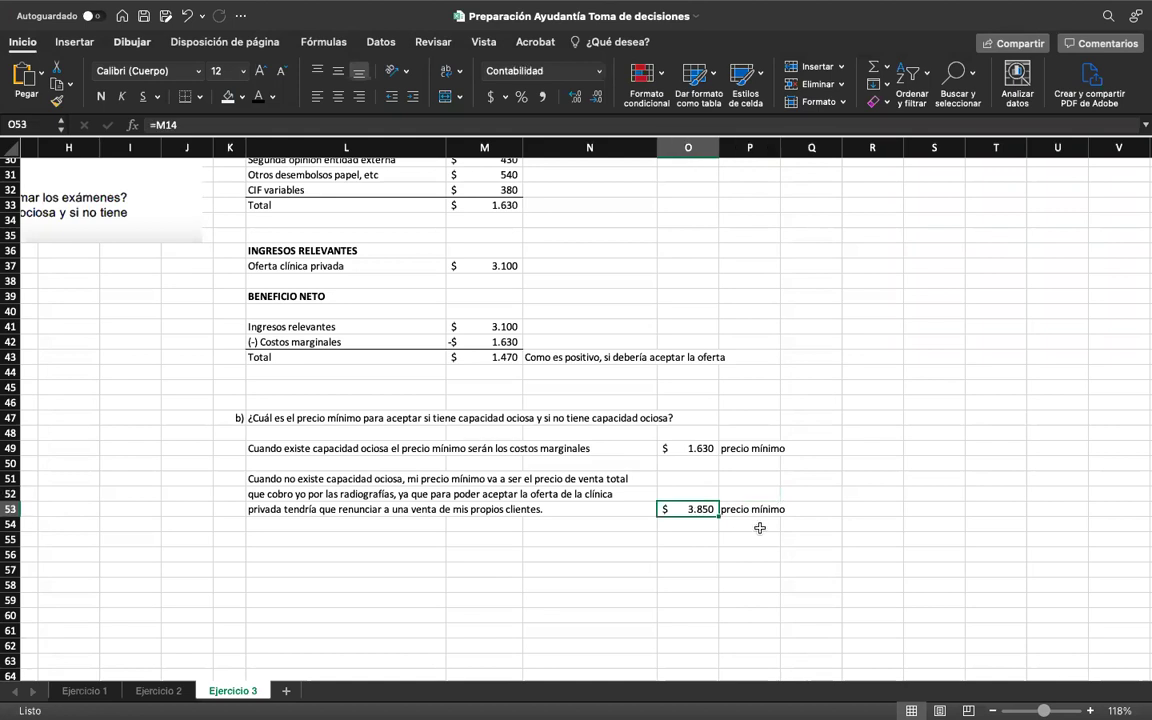
left_click(751, 513)
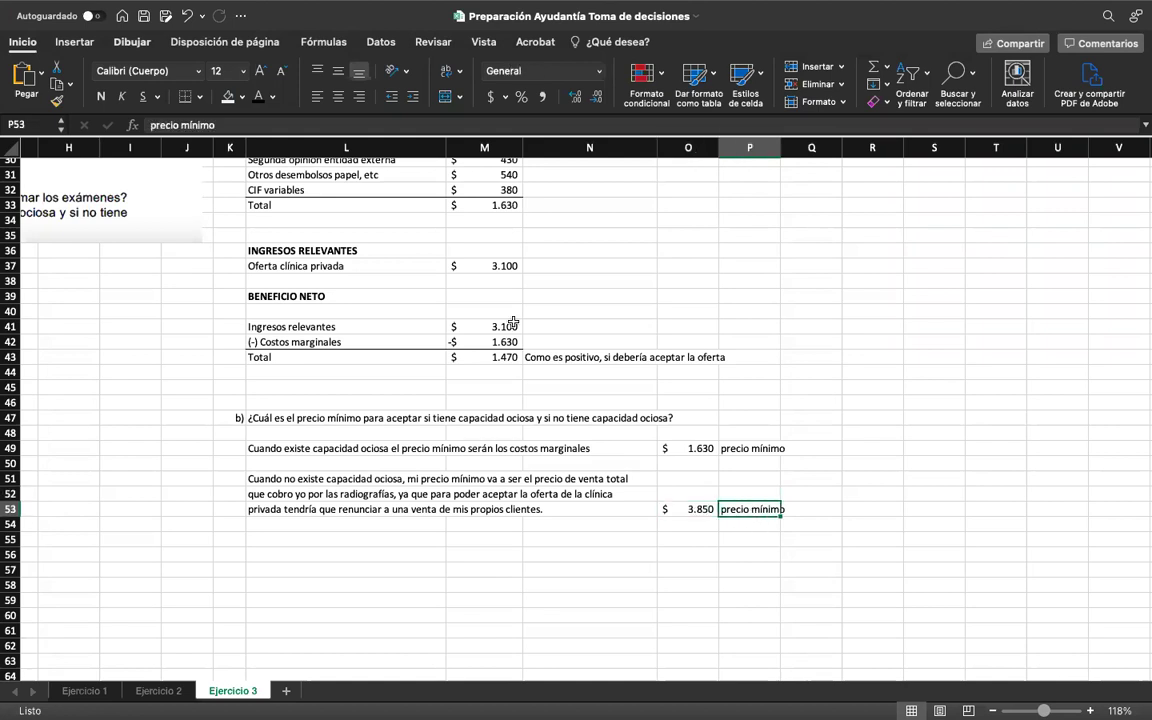
Reread question b) in L47 against the minimum-price answer in row 53.
left_click(290, 418)
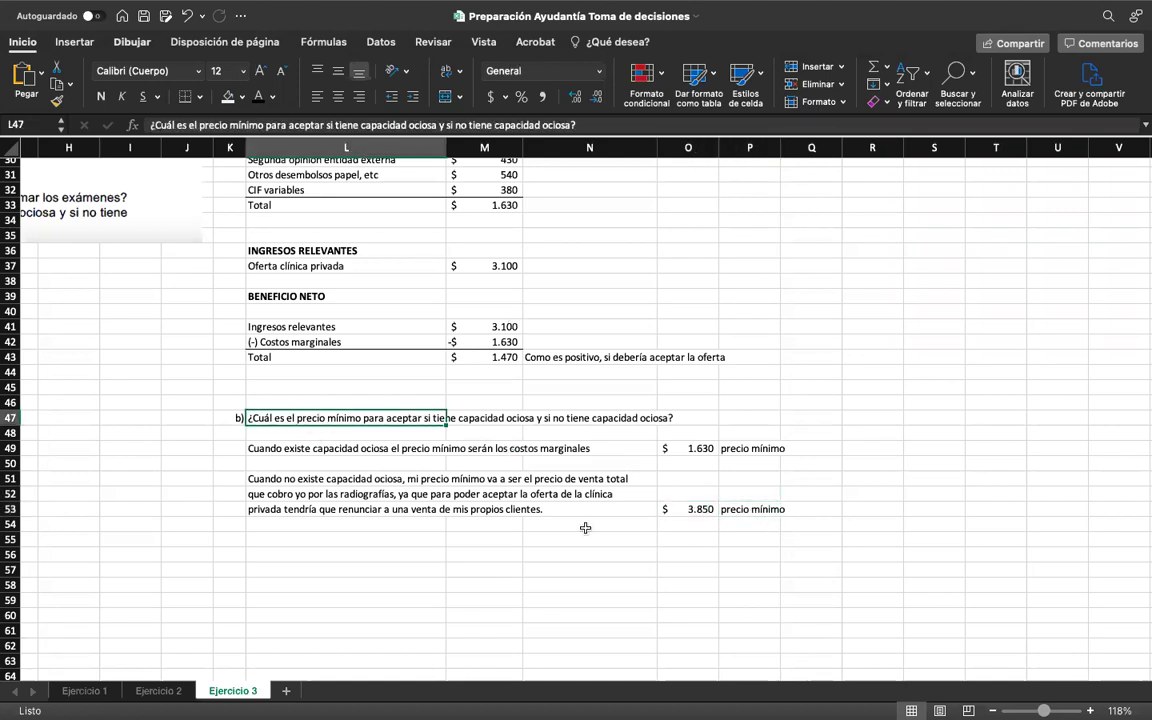
left_click(750, 510)
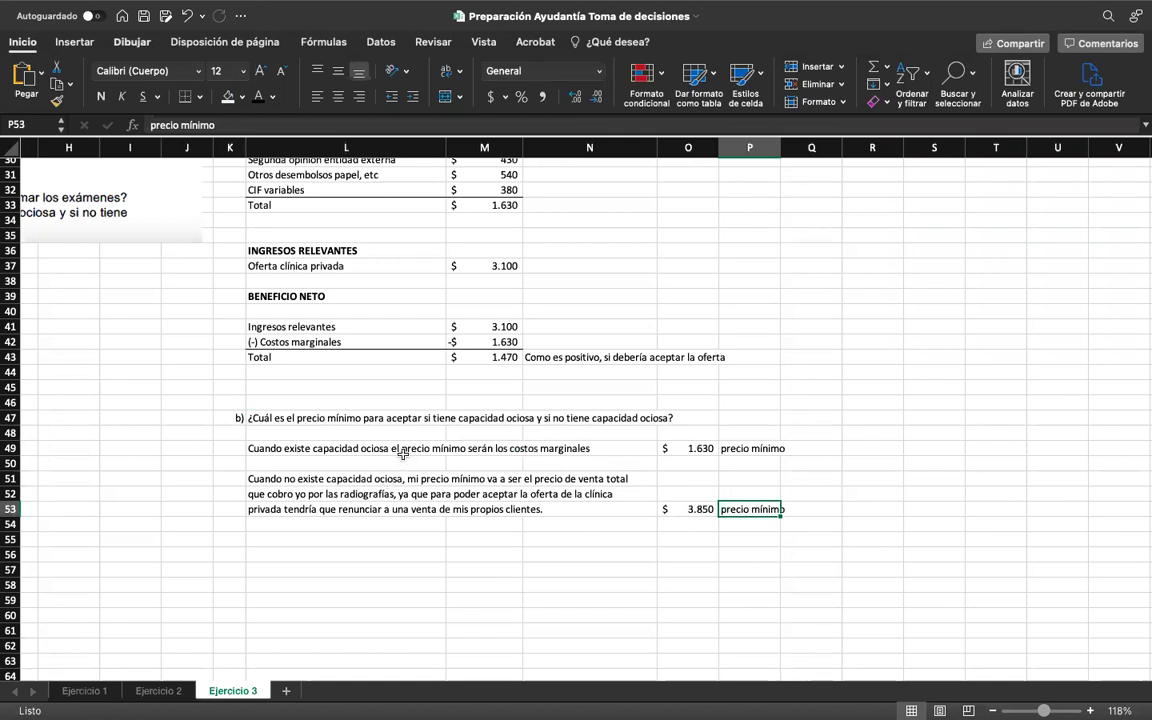
left_click(406, 419)
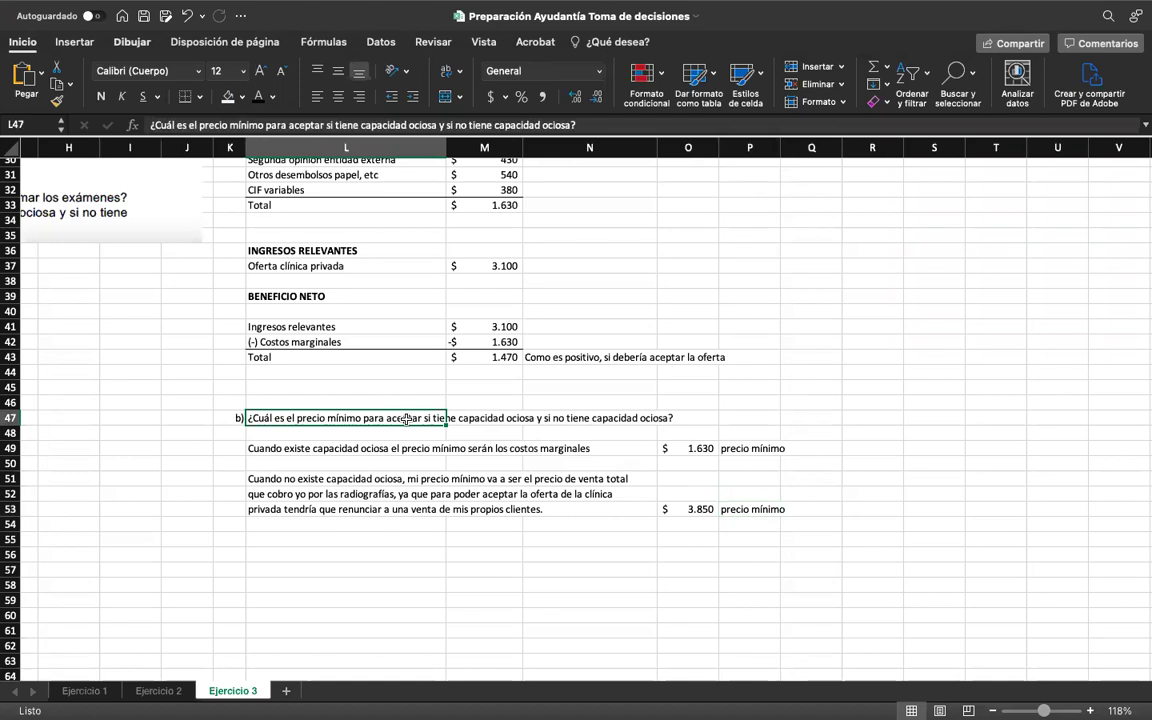
Trace the minimum price with idle capacity back to the COSTOS MARGINALES total in M33.
scroll(684, 435, "up", 2)
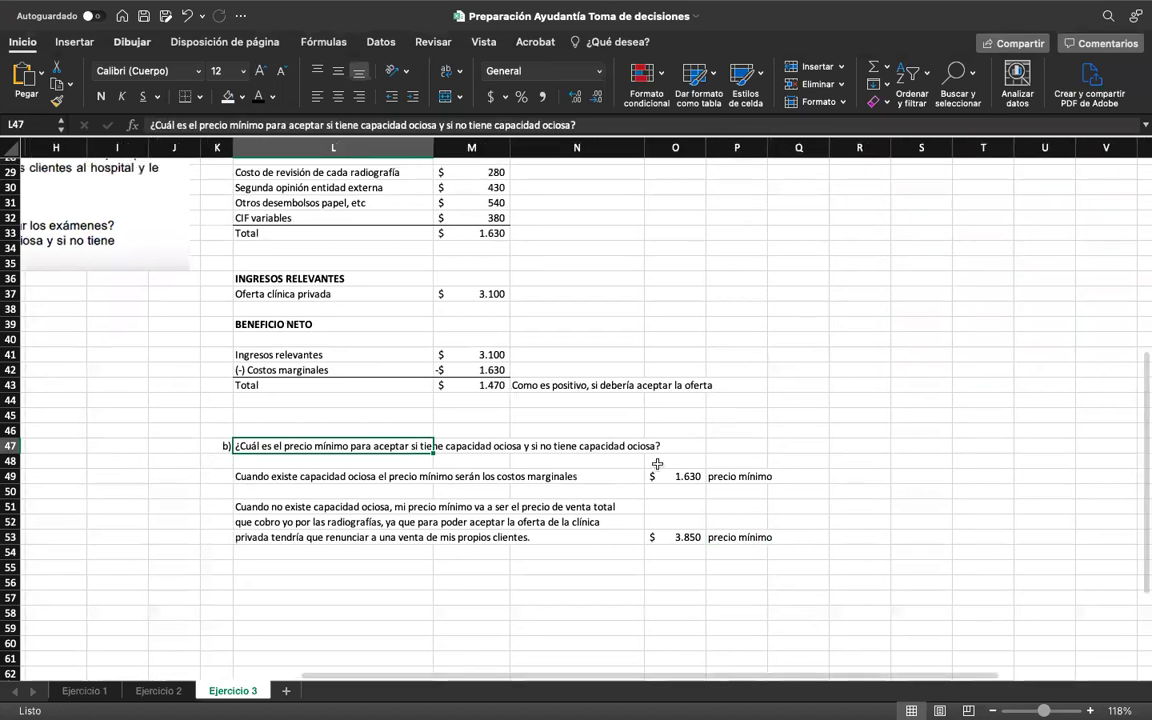
left_click(460, 233)
scroll(610, 340, "up", 3)
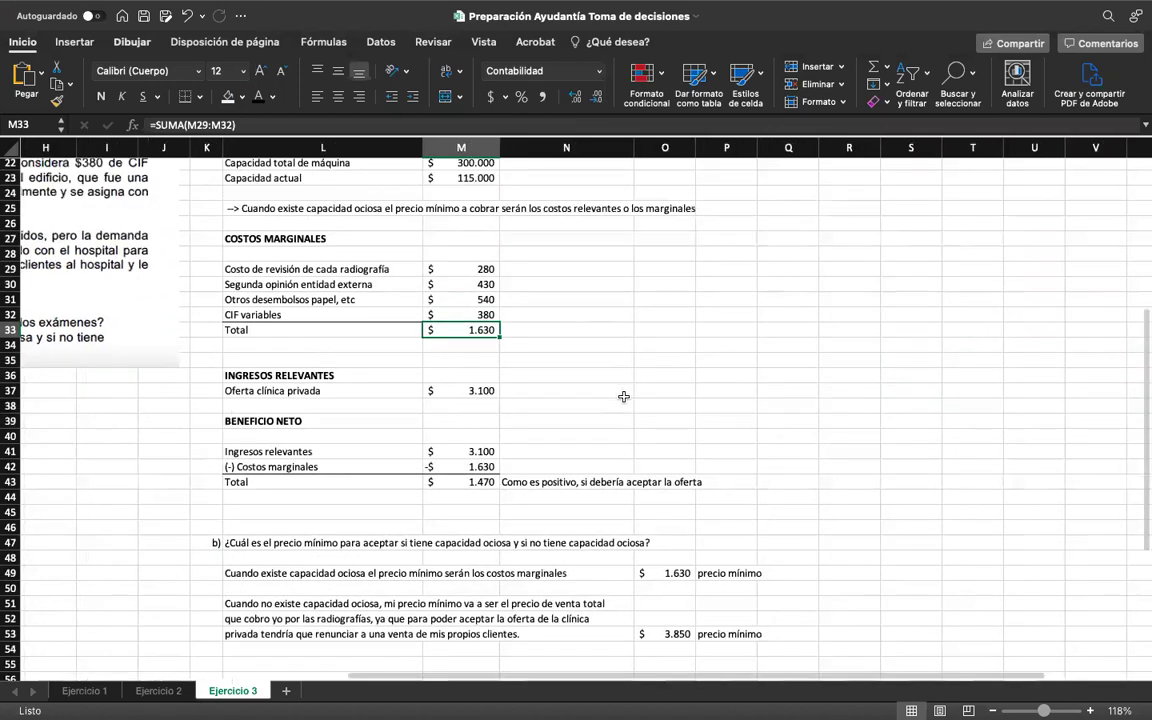
left_click(535, 328)
left_click(471, 328)
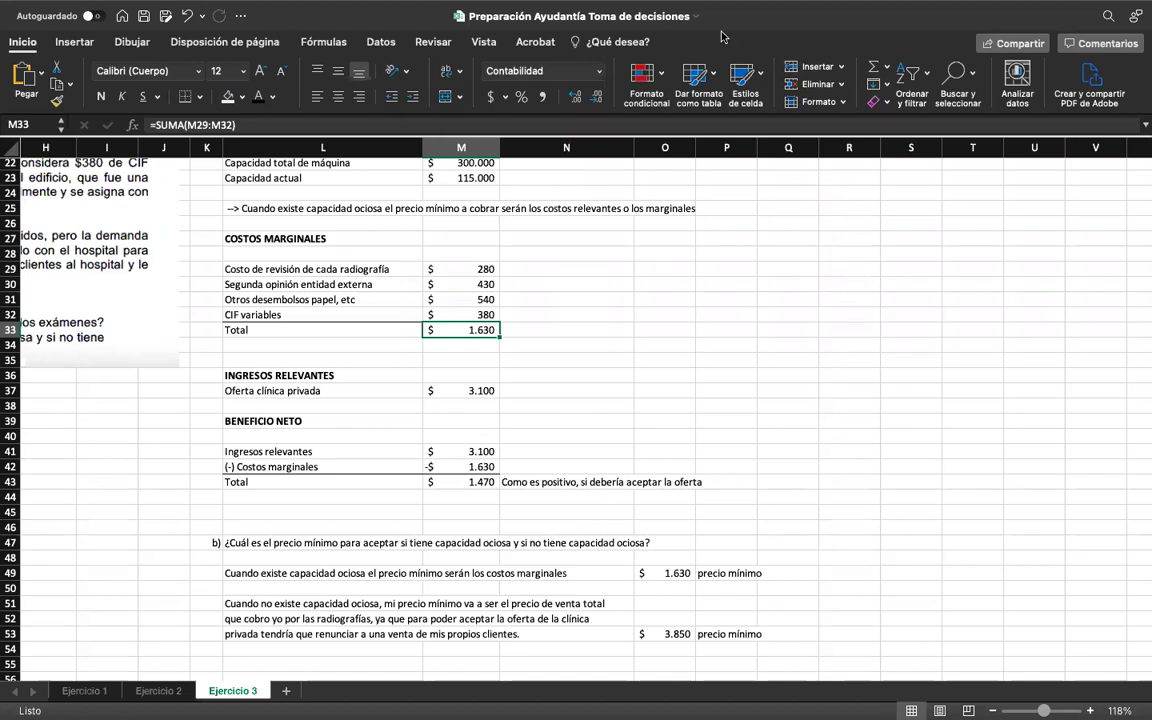
mouse_move(1008, 18)
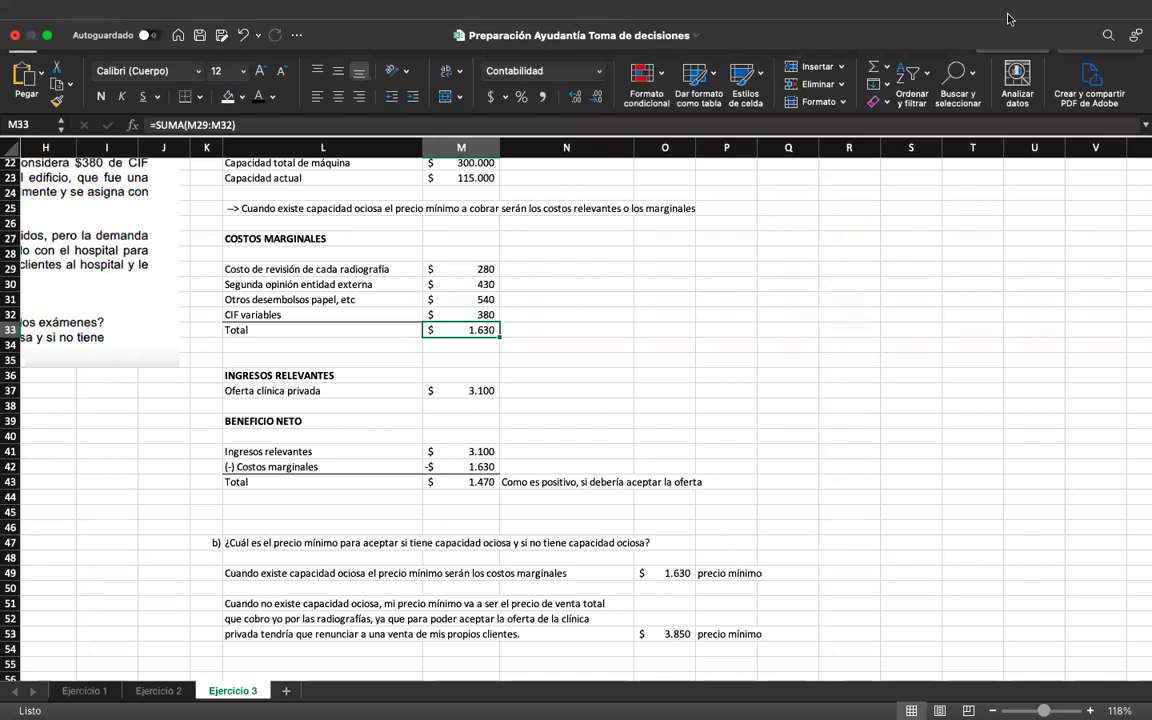